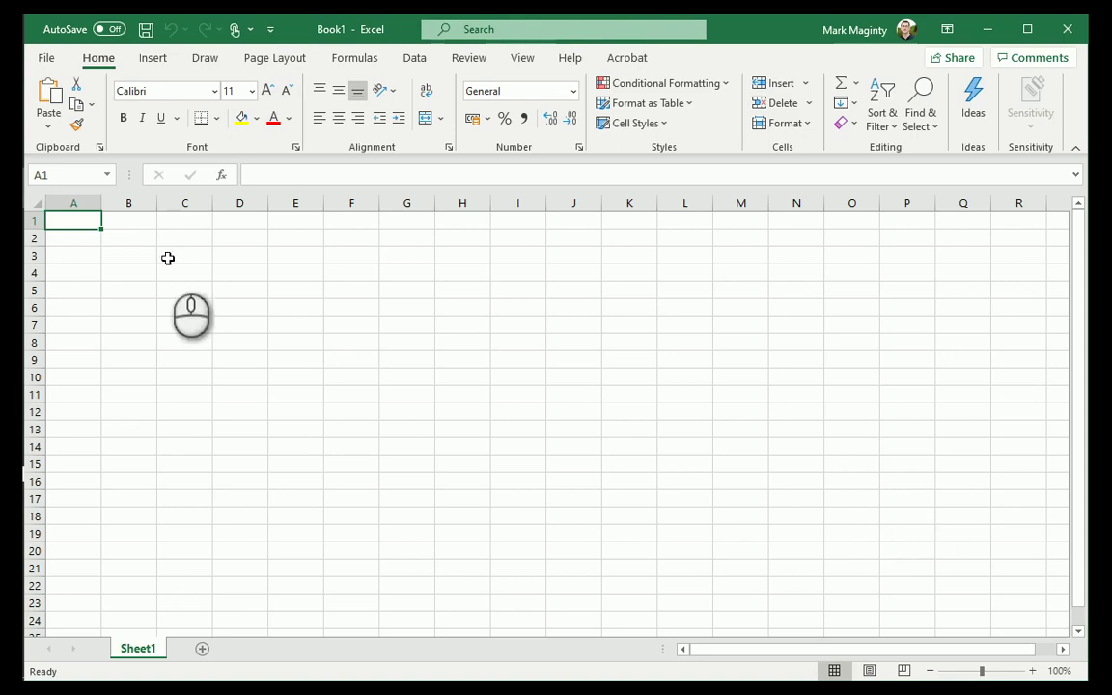
Step: Enter the headers Time (T), TAU, Vc, Vr and I across cells C3 to G3
{"action": "left_click", "coordinate": [198, 253]}
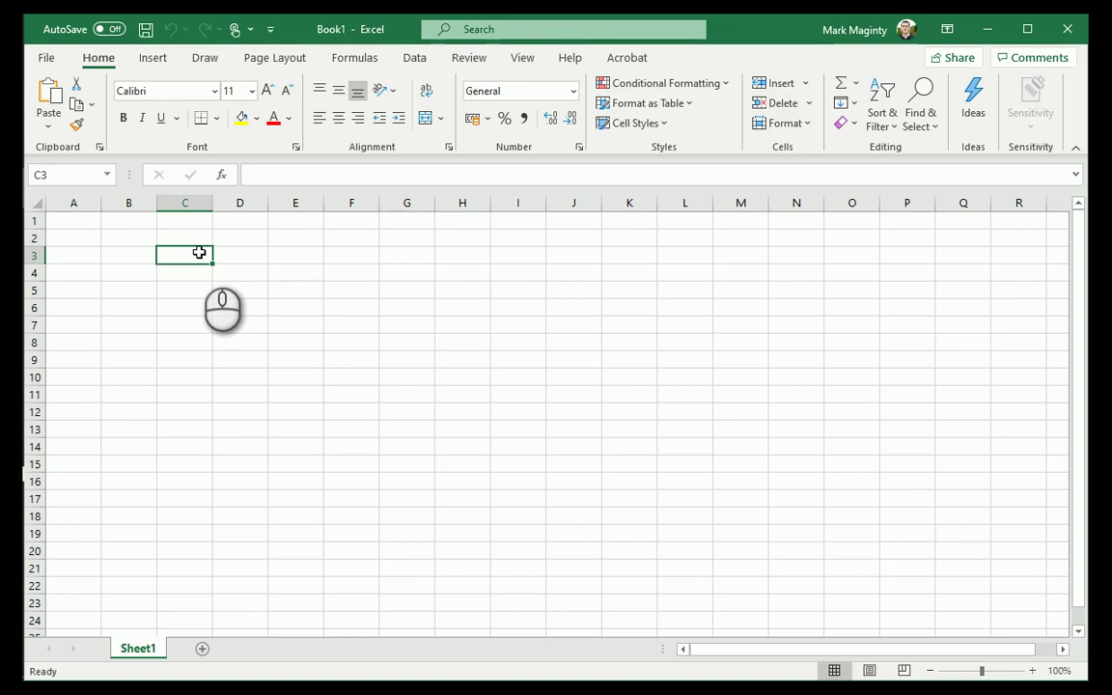
{"action": "type", "text": "Time"}
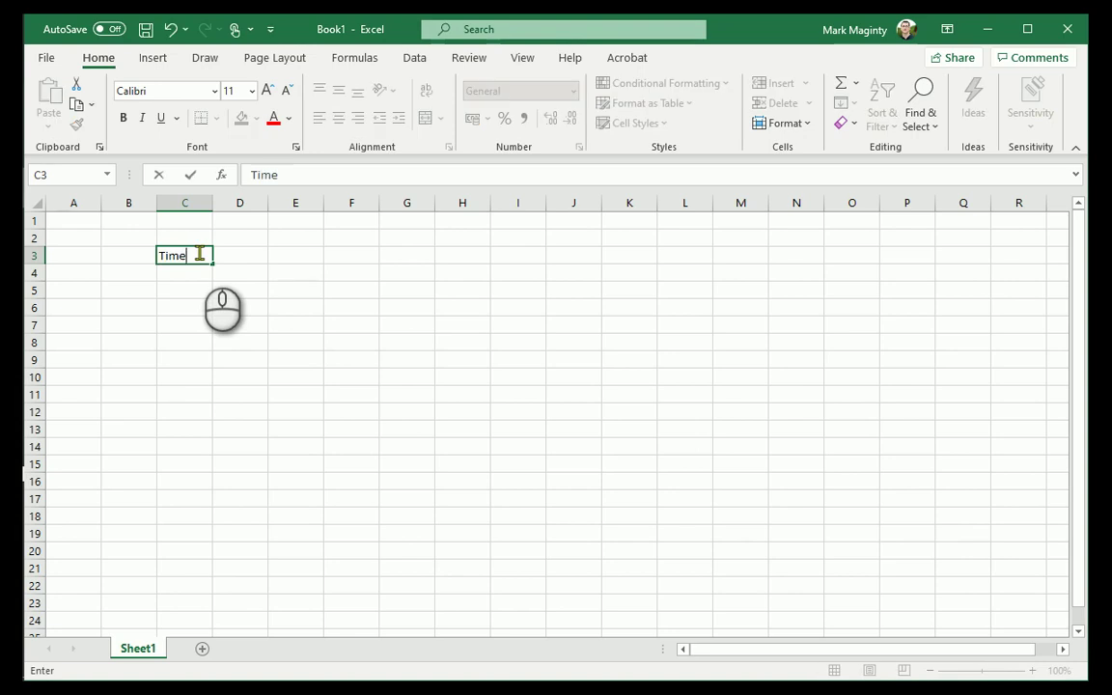
{"action": "type", "text": " (t"}
{"action": "key", "text": "BackSpace"}
{"action": "type", "text": "T)"}
{"action": "key", "text": "Tab"}
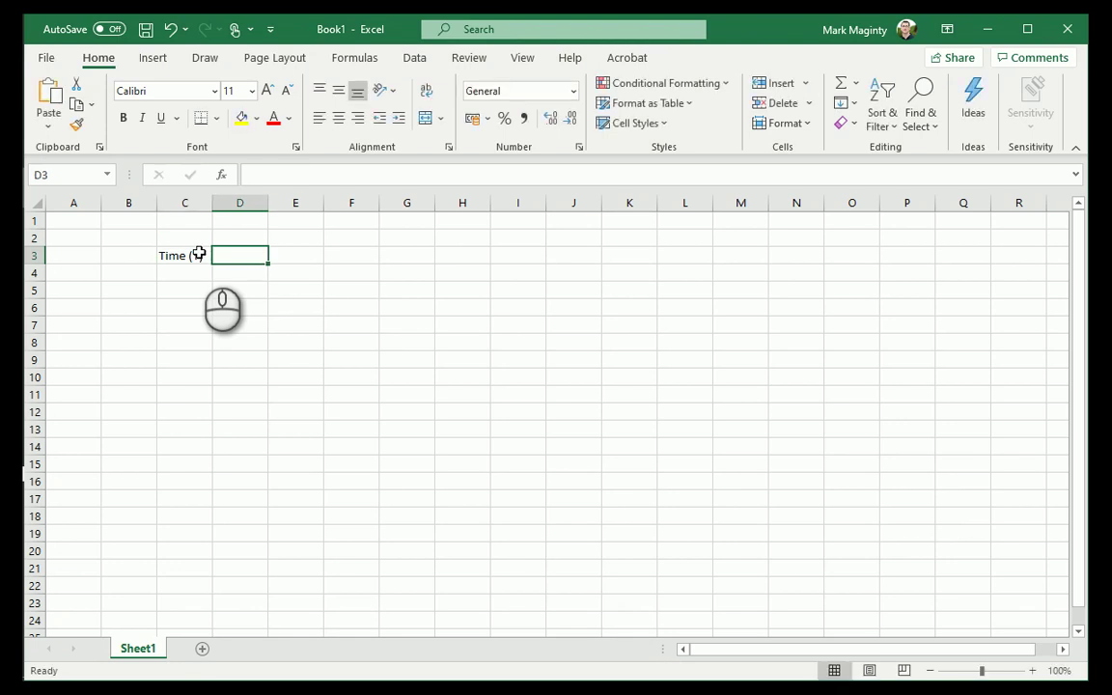
{"action": "type", "text": "TAU"}
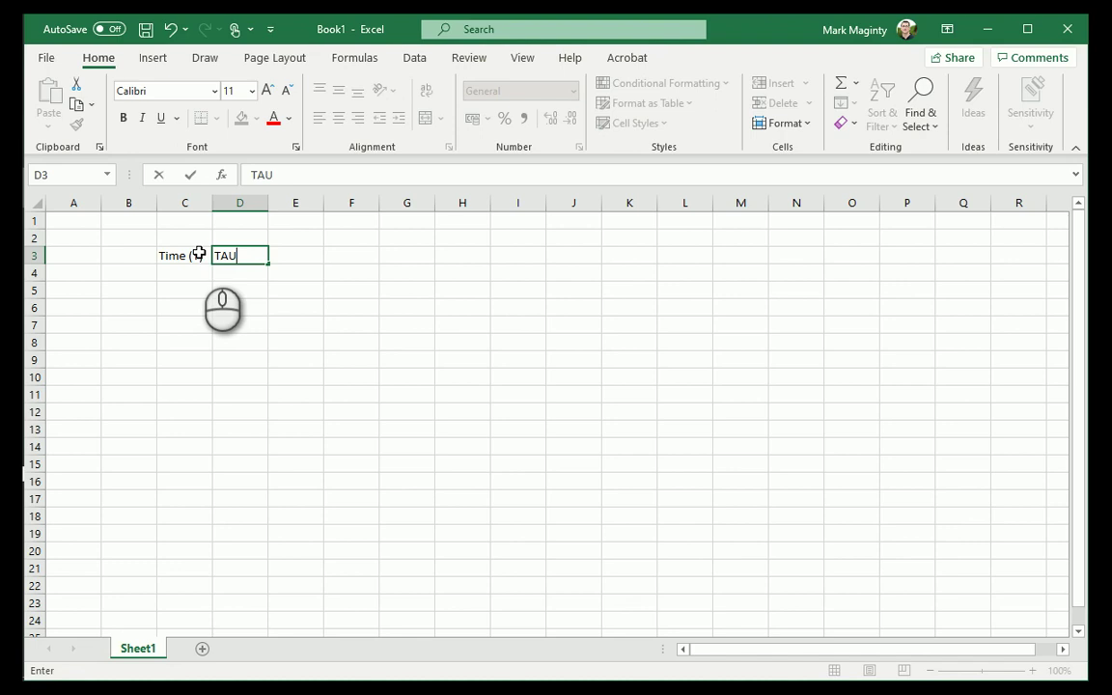
{"action": "key", "text": "Tab"}
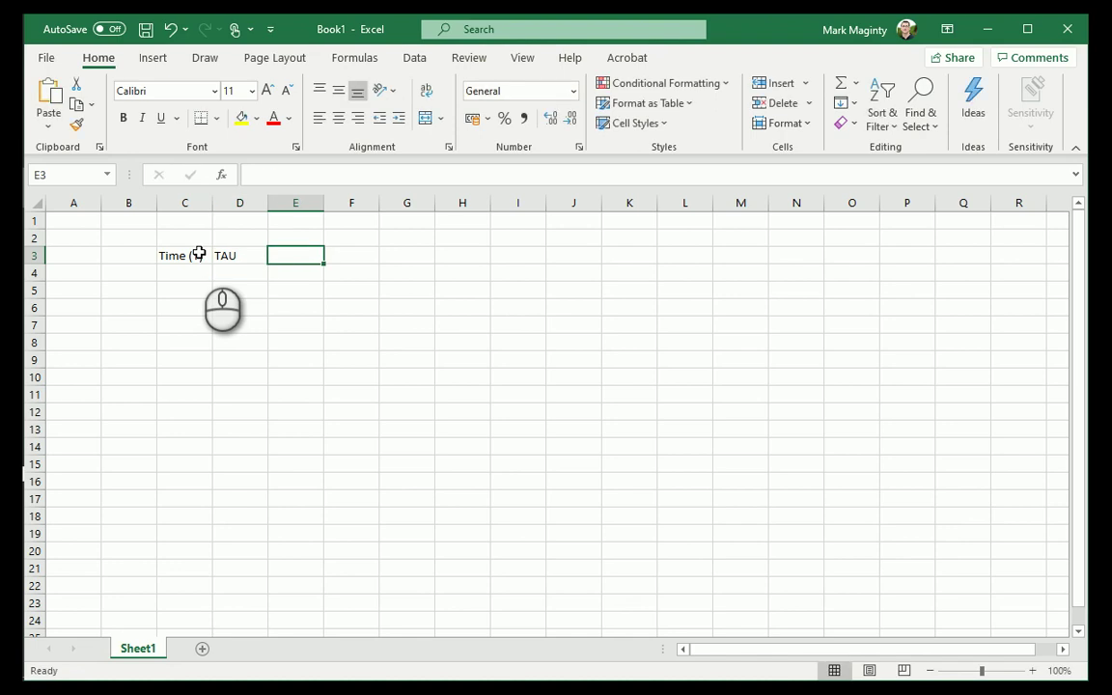
{"action": "type", "text": "V"}
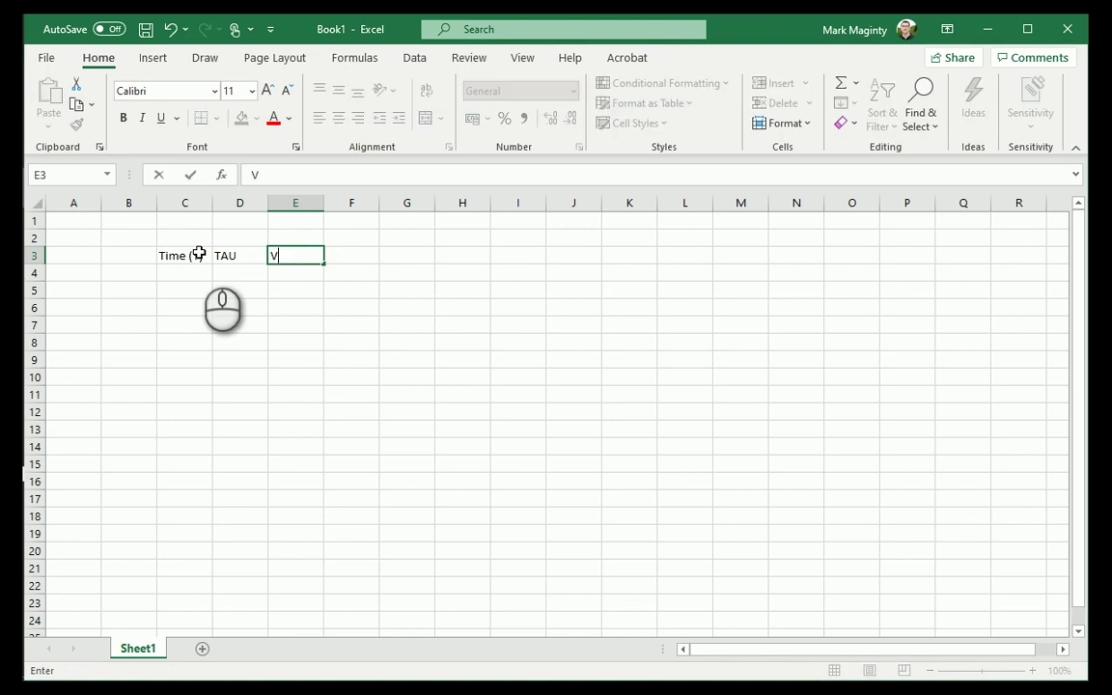
{"action": "type", "text": "c"}
{"action": "key", "text": "Tab"}
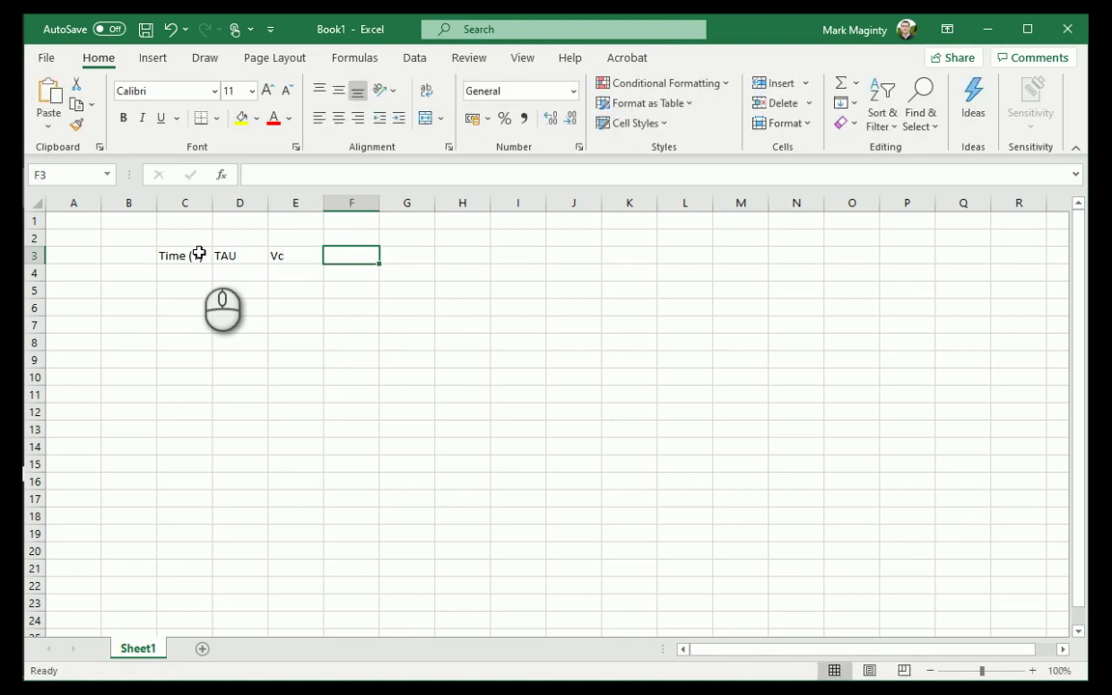
{"action": "type", "text": "V"}
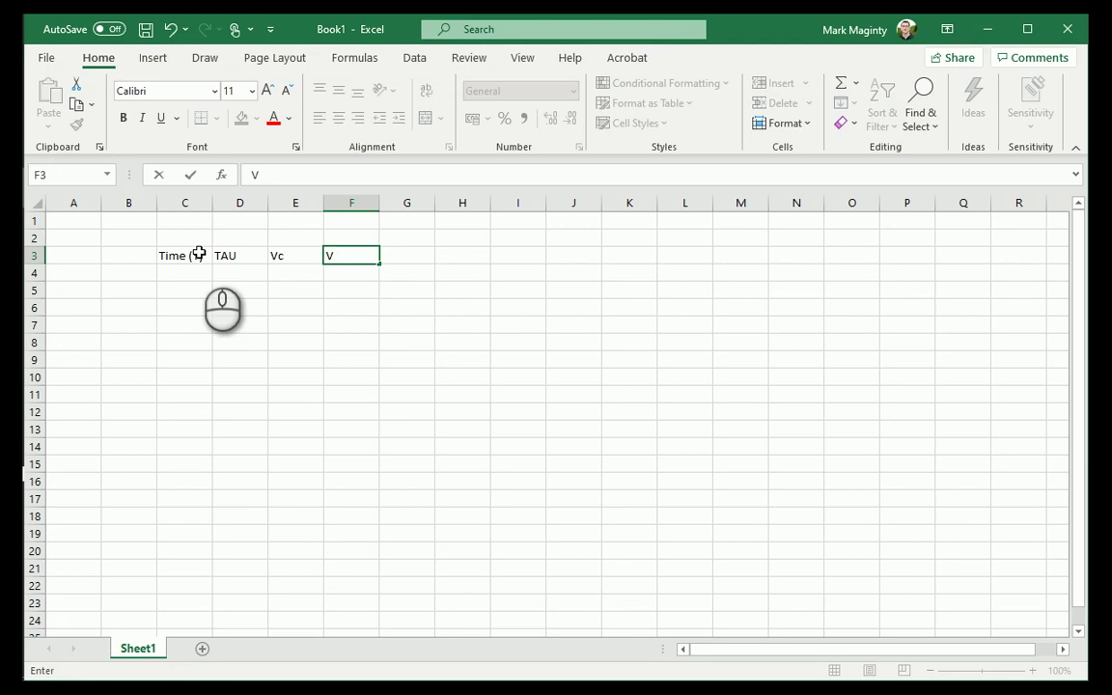
{"action": "type", "text": "r"}
{"action": "key", "text": "Tab"}
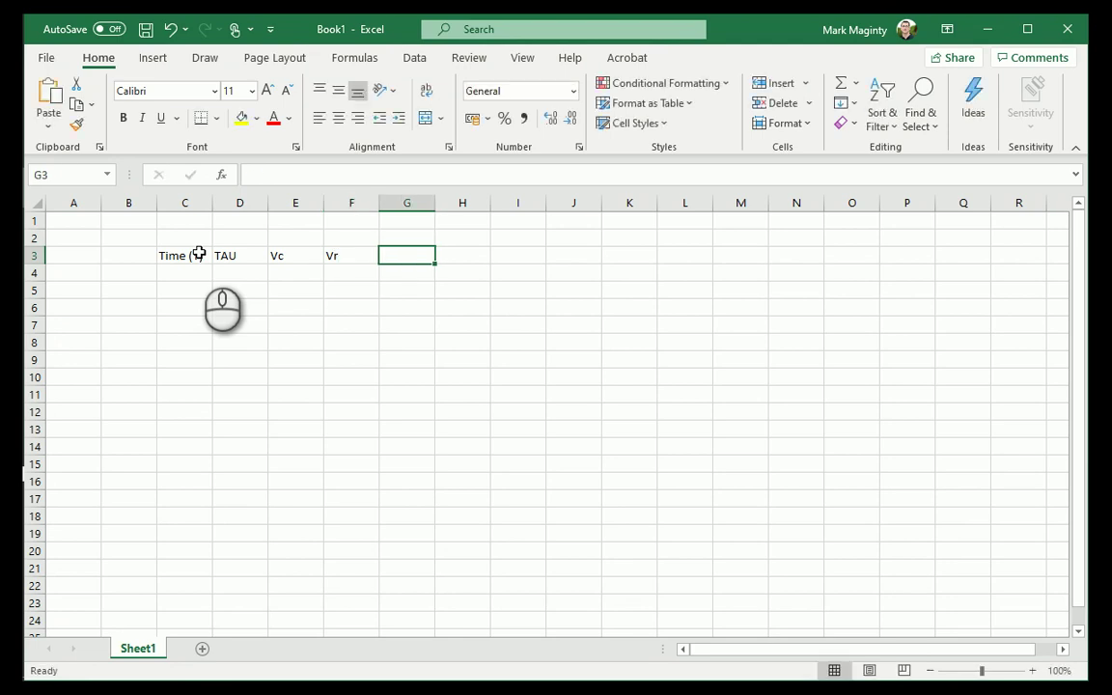
{"action": "type", "text": "I"}
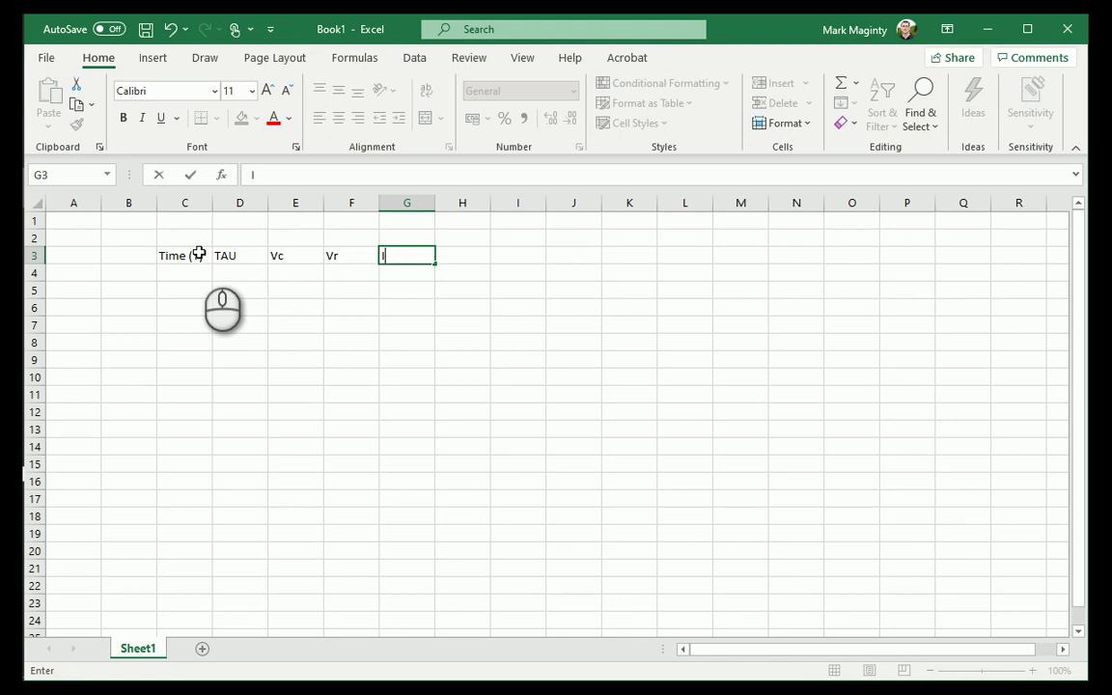
{"action": "key", "text": "Return"}
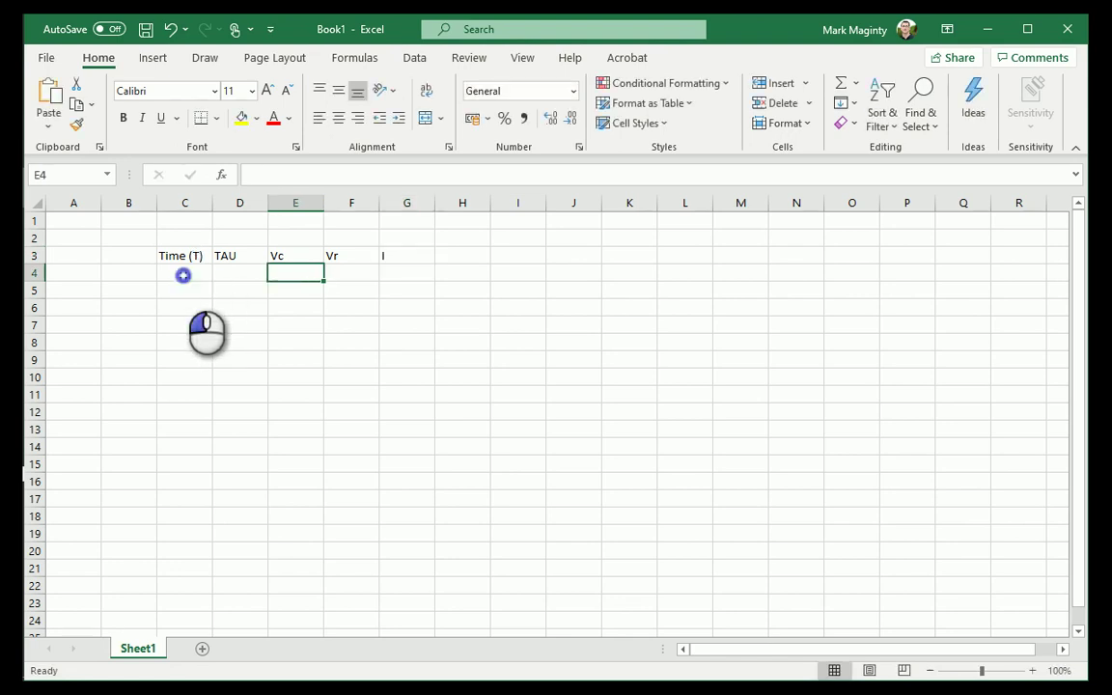
Step: Enter the first TAU values 0, 0.5, 1 and 1.5 in D4:D7
{"action": "left_click", "coordinate": [184, 273]}
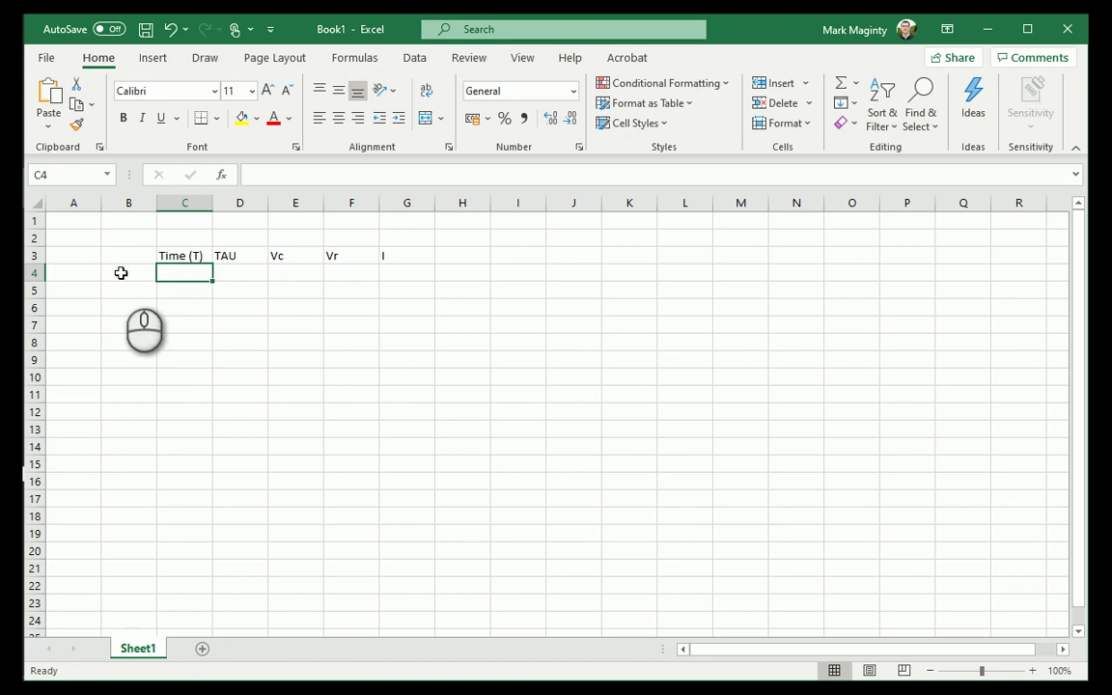
{"action": "left_click", "coordinate": [236, 273]}
{"action": "type", "text": "0"}
{"action": "key", "text": "Return"}
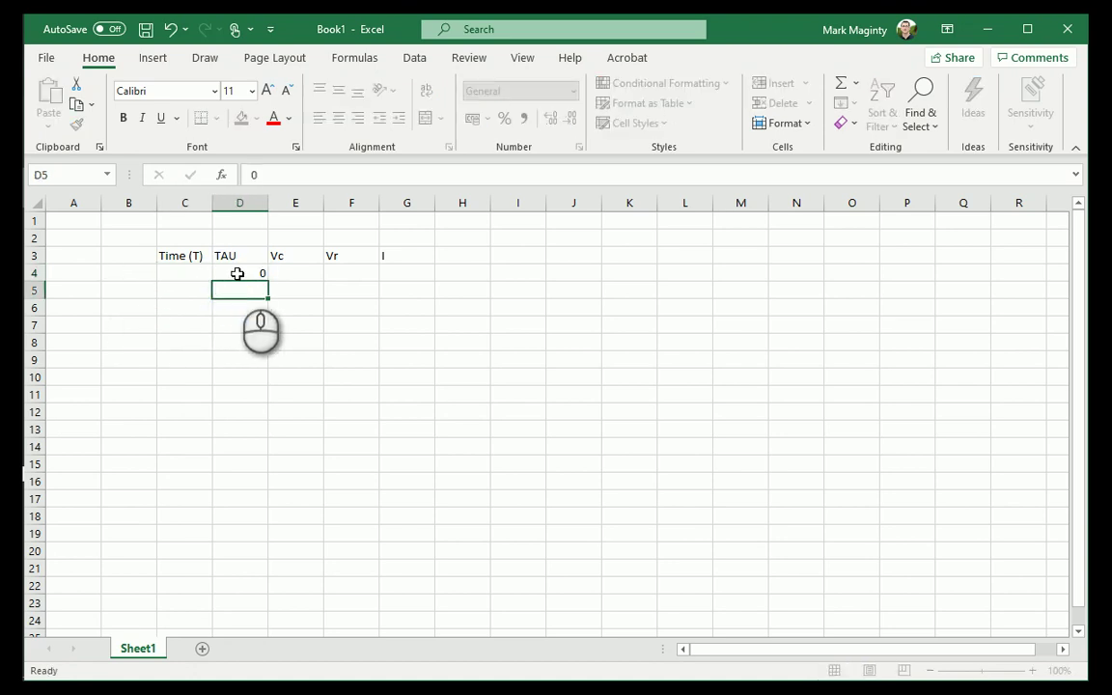
{"action": "type", "text": "0.5"}
{"action": "key", "text": "Return"}
{"action": "type", "text": "1"}
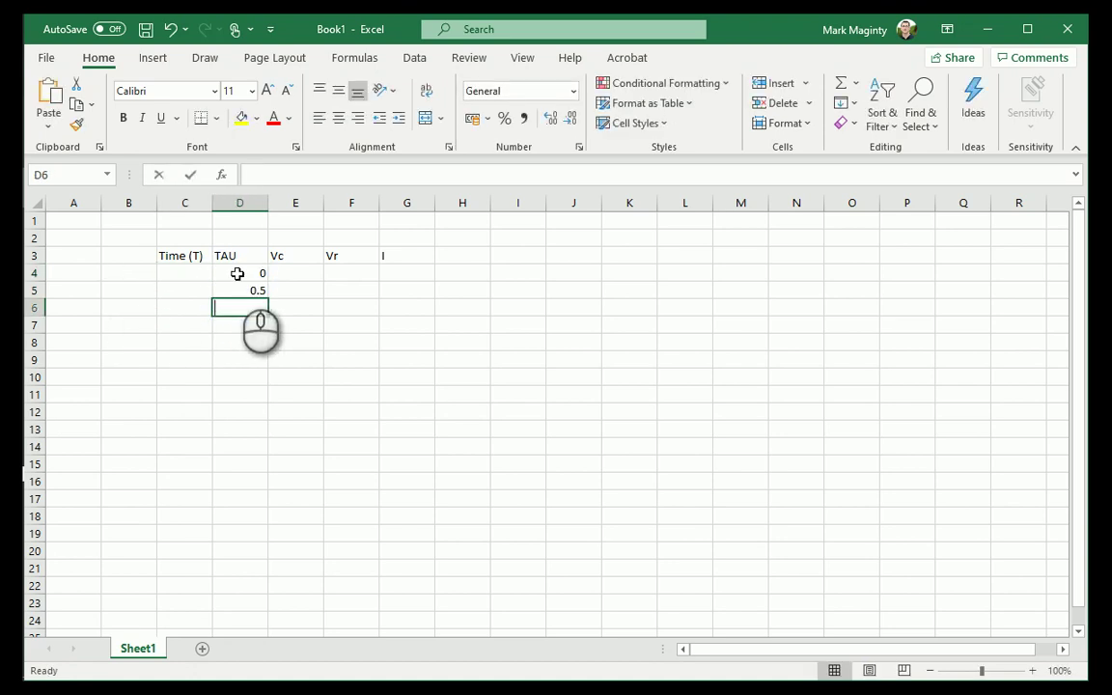
{"action": "key", "text": "Return"}
{"action": "type", "text": "1.5"}
{"action": "key", "text": "Return"}
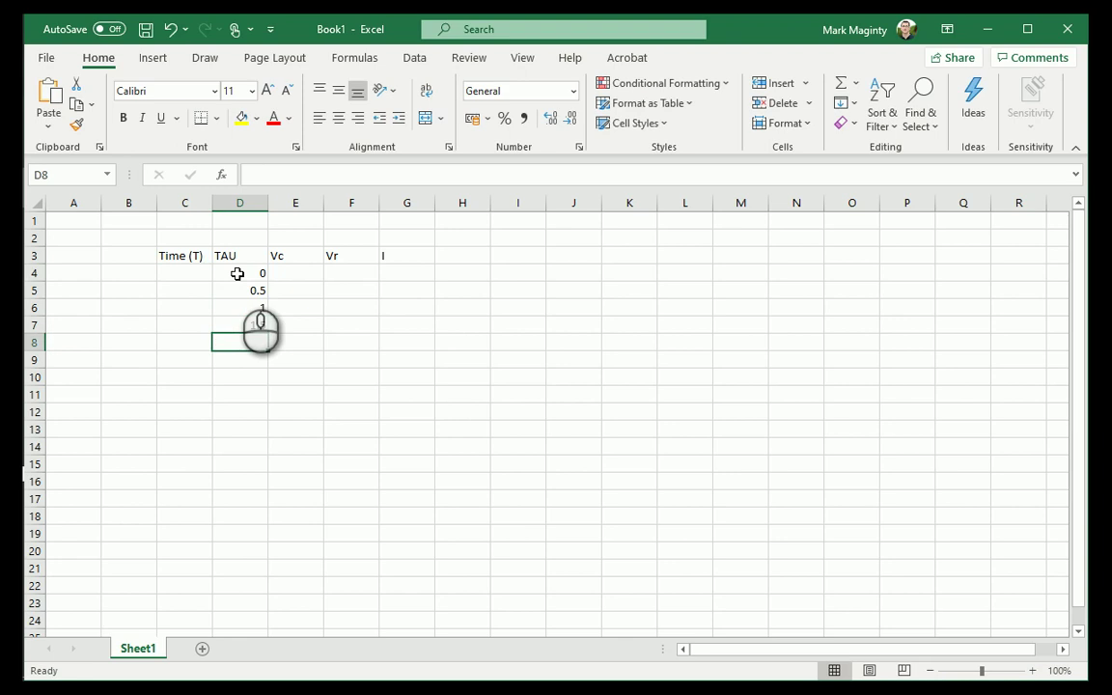
Step: Continue the TAU column with 2, 3, 4, 5 and 6 down to D12
{"action": "type", "text": "2"}
{"action": "key", "text": "Return"}
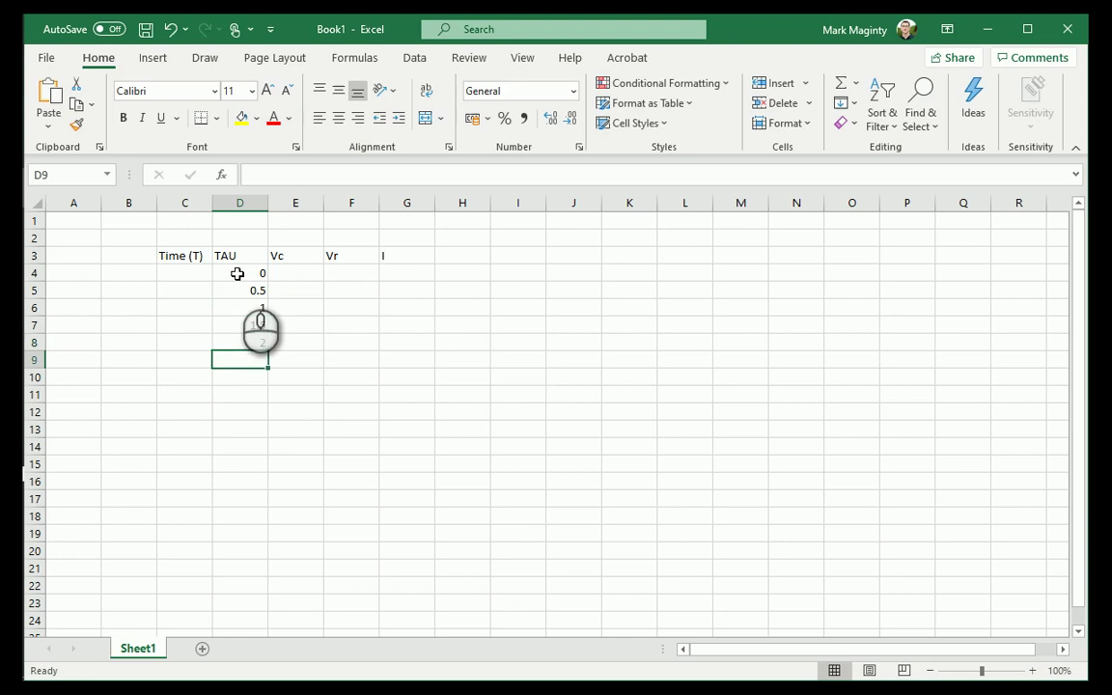
{"action": "type", "text": "3"}
{"action": "key", "text": "Return"}
{"action": "type", "text": "4"}
{"action": "key", "text": "Return"}
{"action": "type", "text": "5"}
{"action": "key", "text": "Return"}
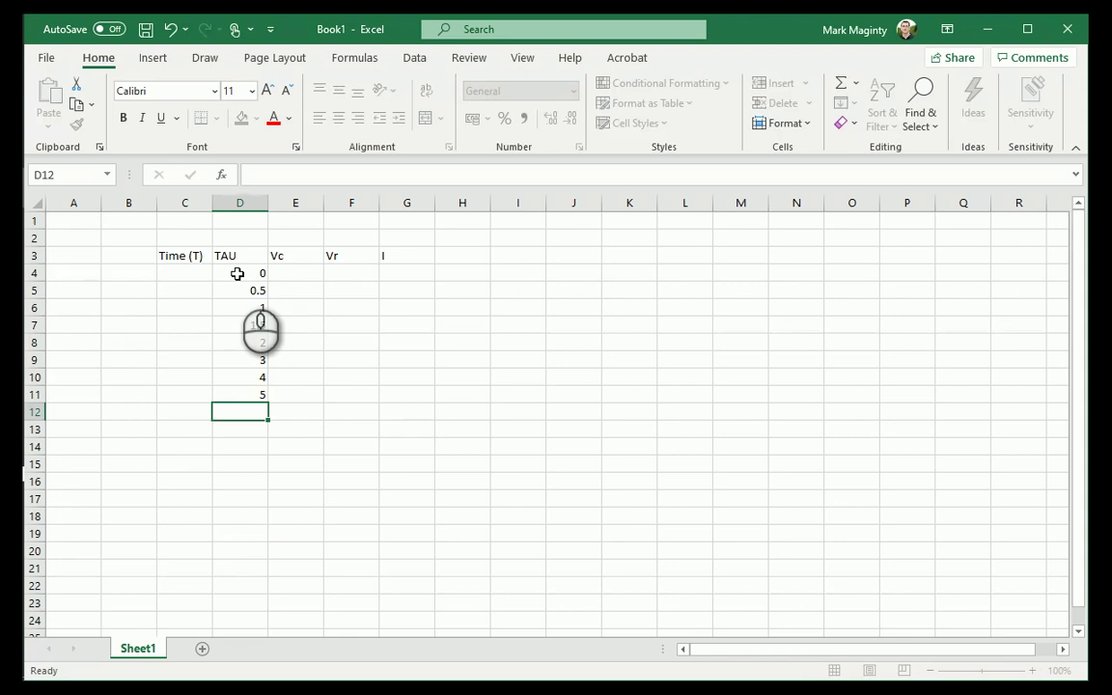
{"action": "type", "text": "6"}
{"action": "key", "text": "Return"}
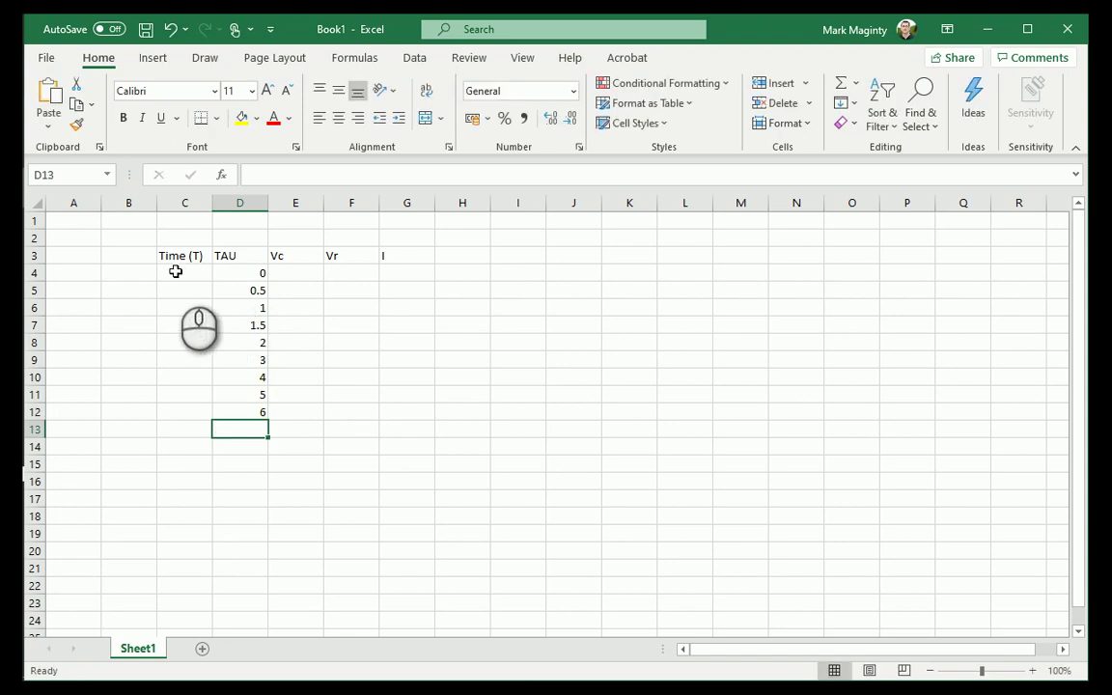
Step: Enter 375.883 in A4 with the unit mS in B4
{"action": "left_click", "coordinate": [86, 274]}
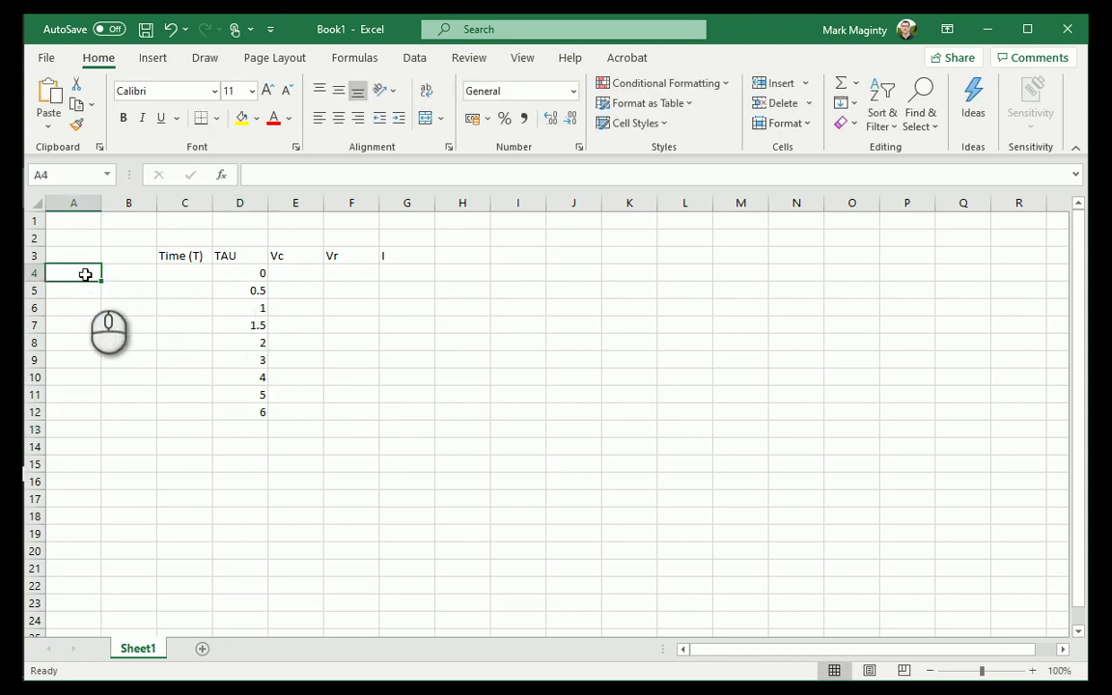
{"action": "type", "text": "3"}
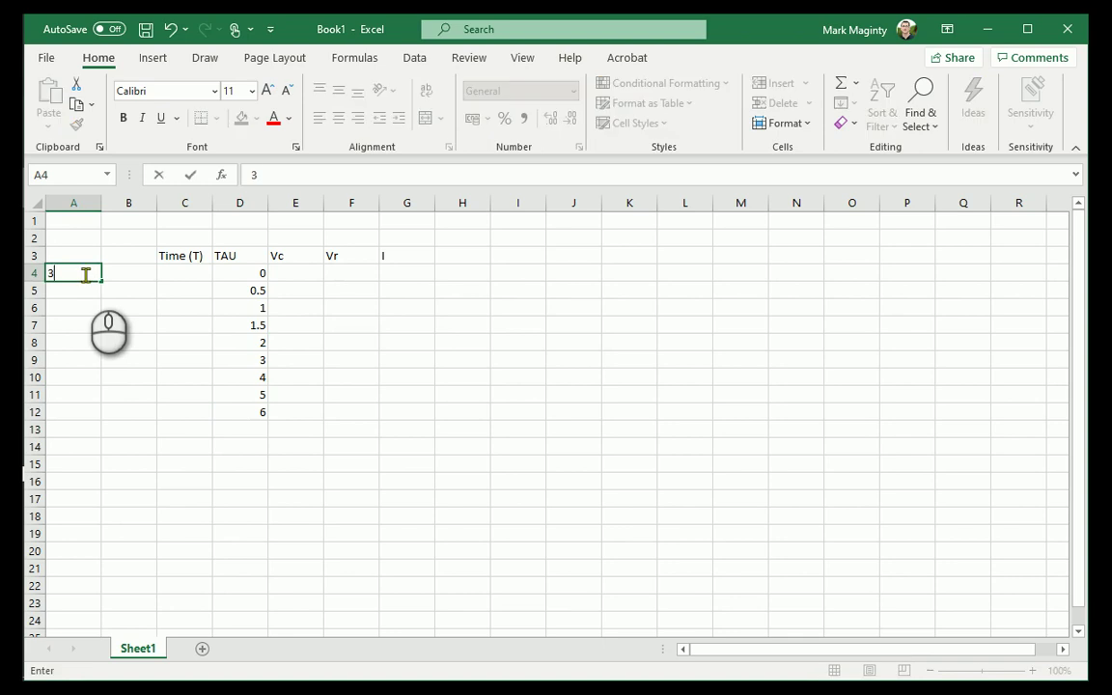
{"action": "type", "text": "75.883m"}
{"action": "key", "text": "BackSpace"}
{"action": "key", "text": "Tab"}
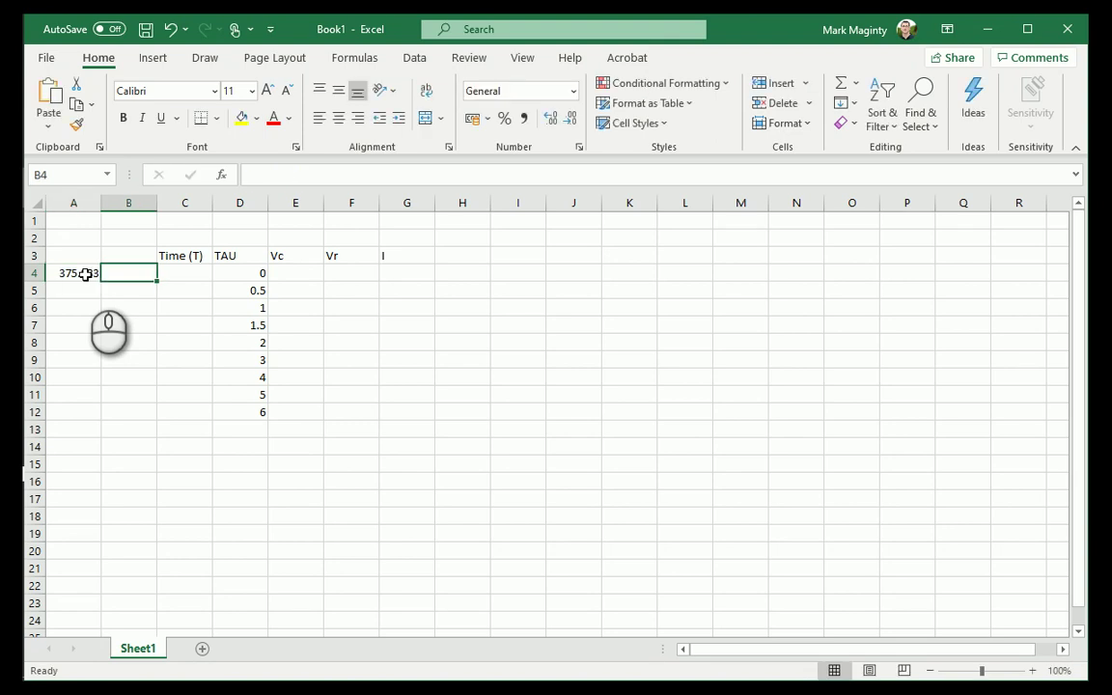
{"action": "type", "text": "mS"}
{"action": "key", "text": "Return"}
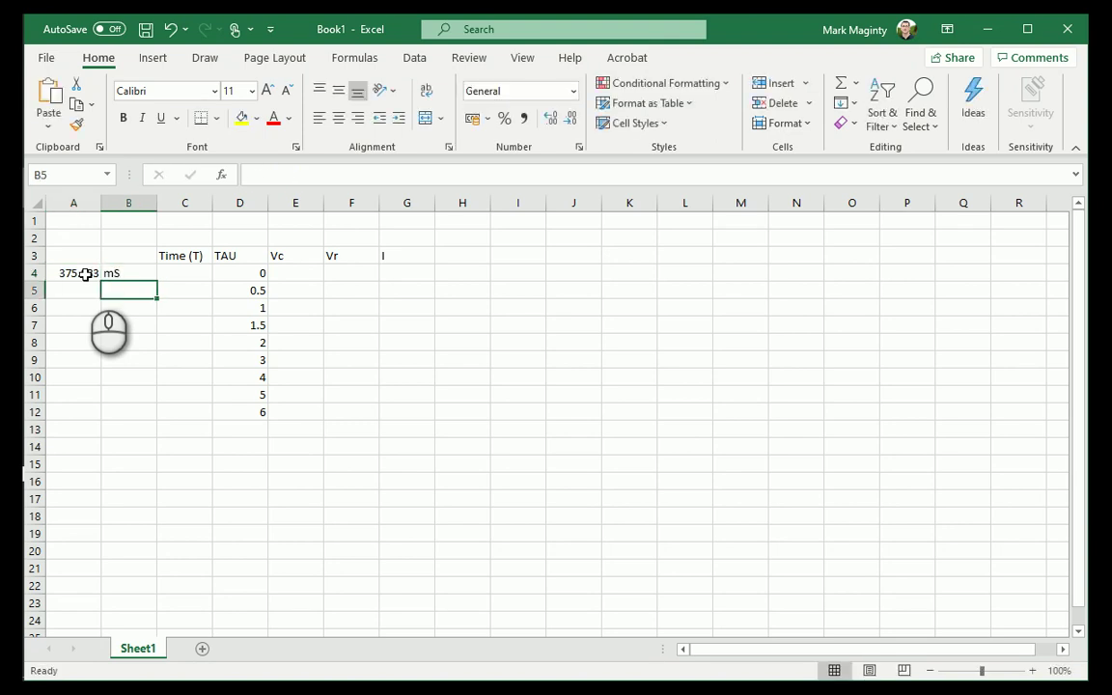
Step: Start the Time (T) column with 0 in C4
{"action": "left_click", "coordinate": [170, 268]}
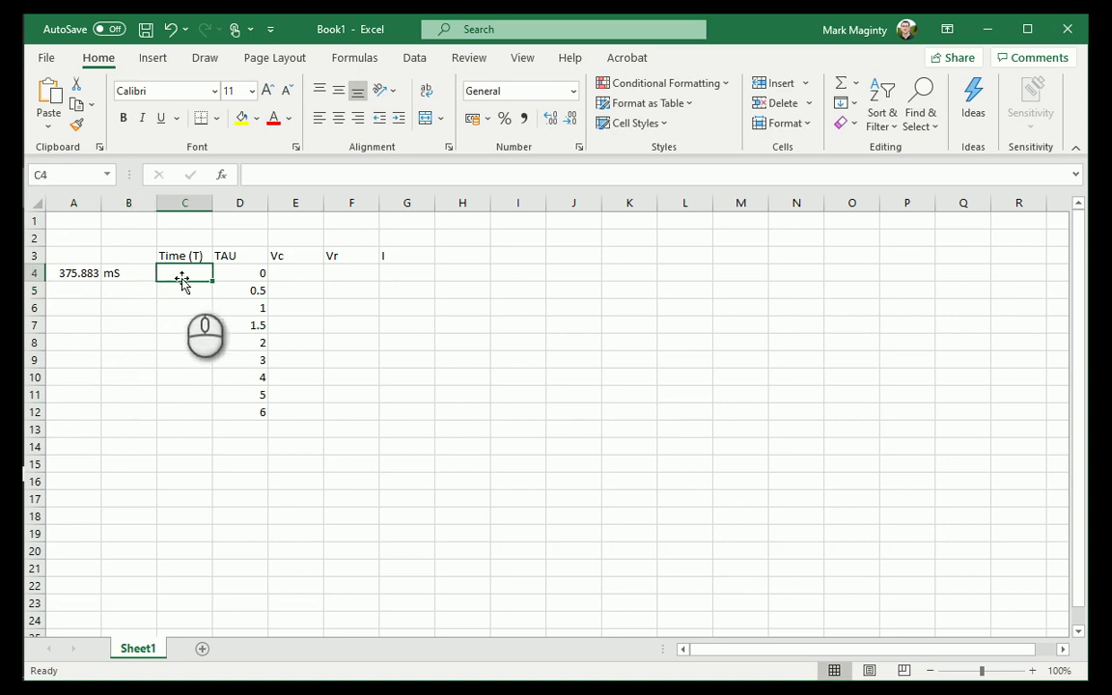
{"action": "type", "text": "0"}
{"action": "key", "text": "Return"}
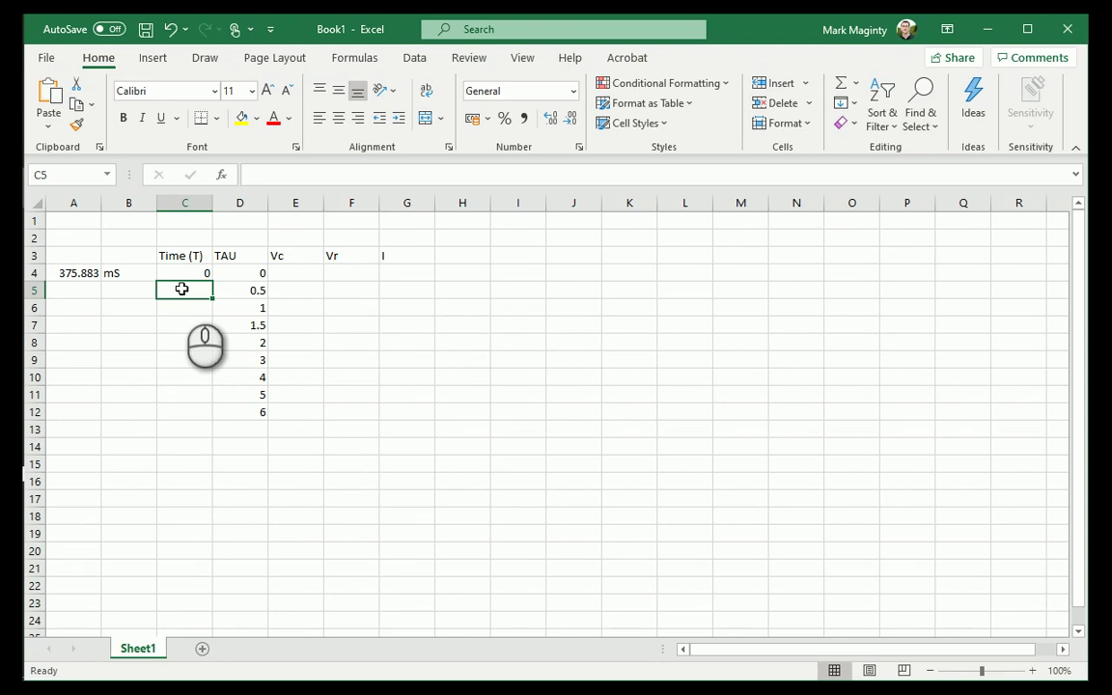
Step: Enter Time values 0.025, 0.05, 0.075 and 0.1 in C5:C8
{"action": "type", "text": "0.0"}
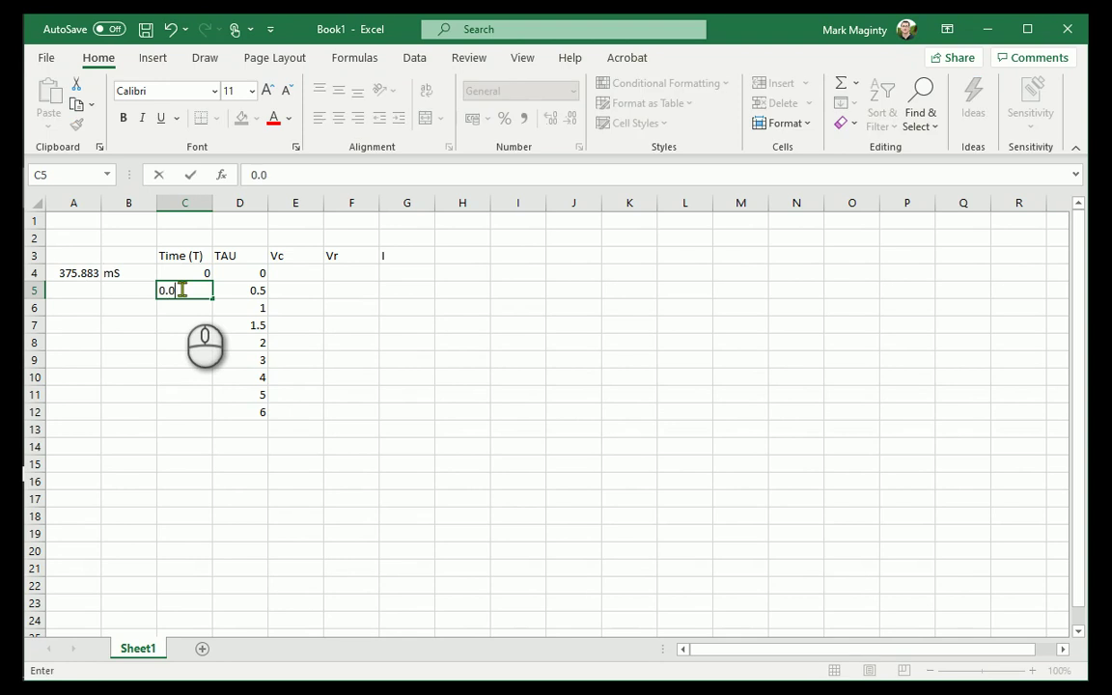
{"action": "type", "text": "25"}
{"action": "key", "text": "Return"}
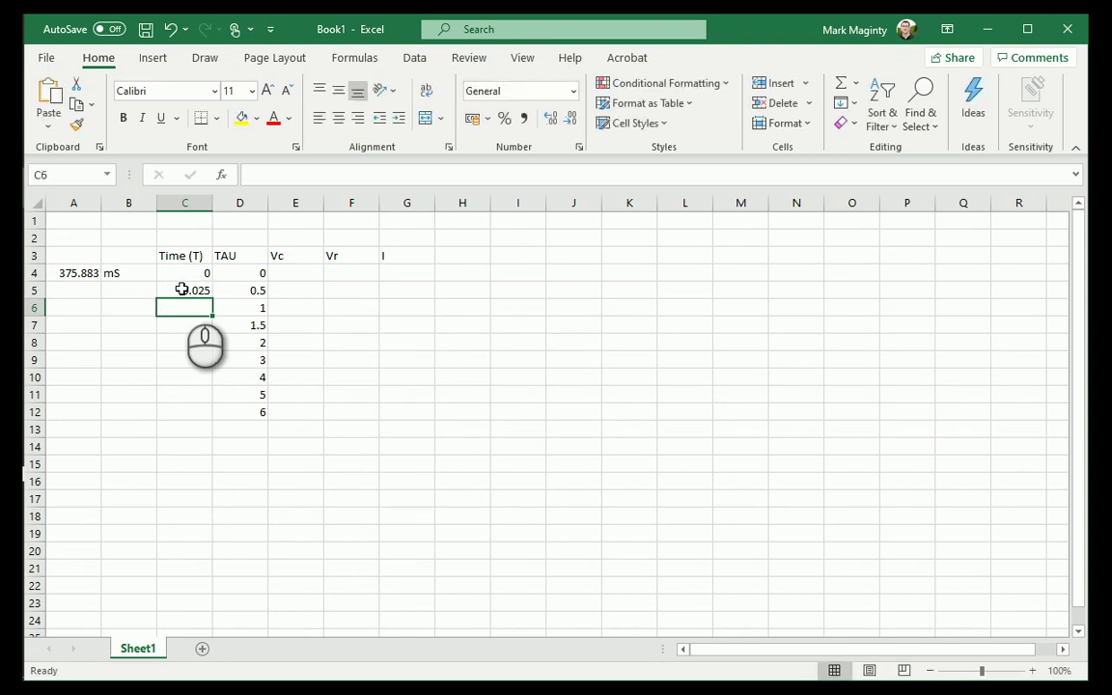
{"action": "type", "text": "0.05"}
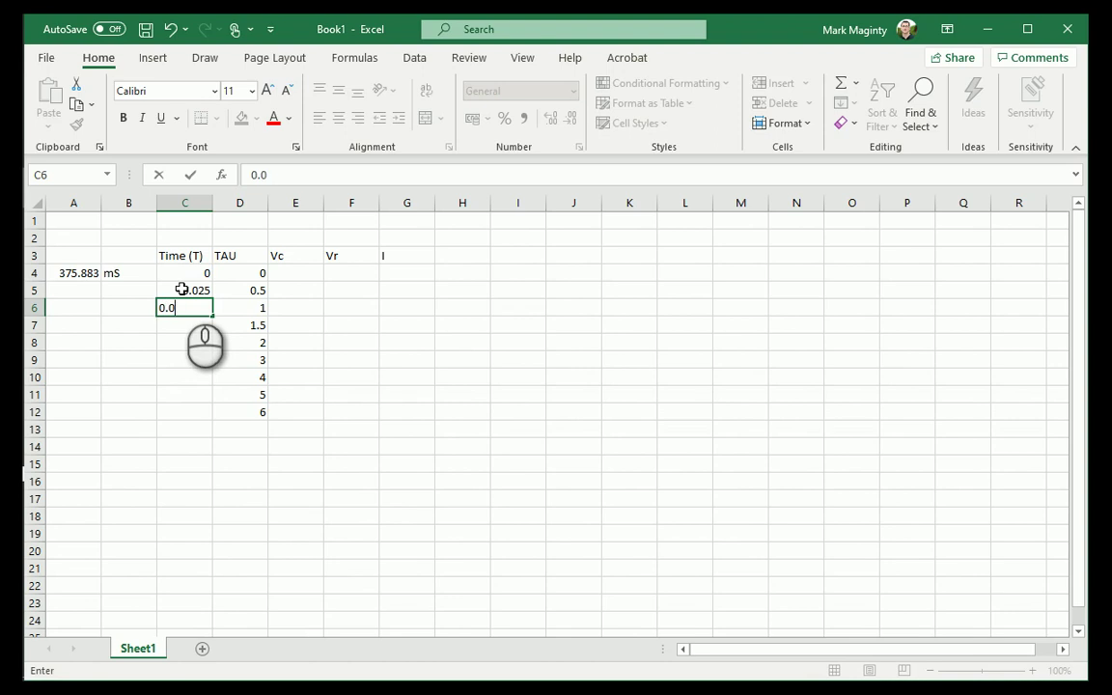
{"action": "key", "text": "Return"}
{"action": "type", "text": "0.075"}
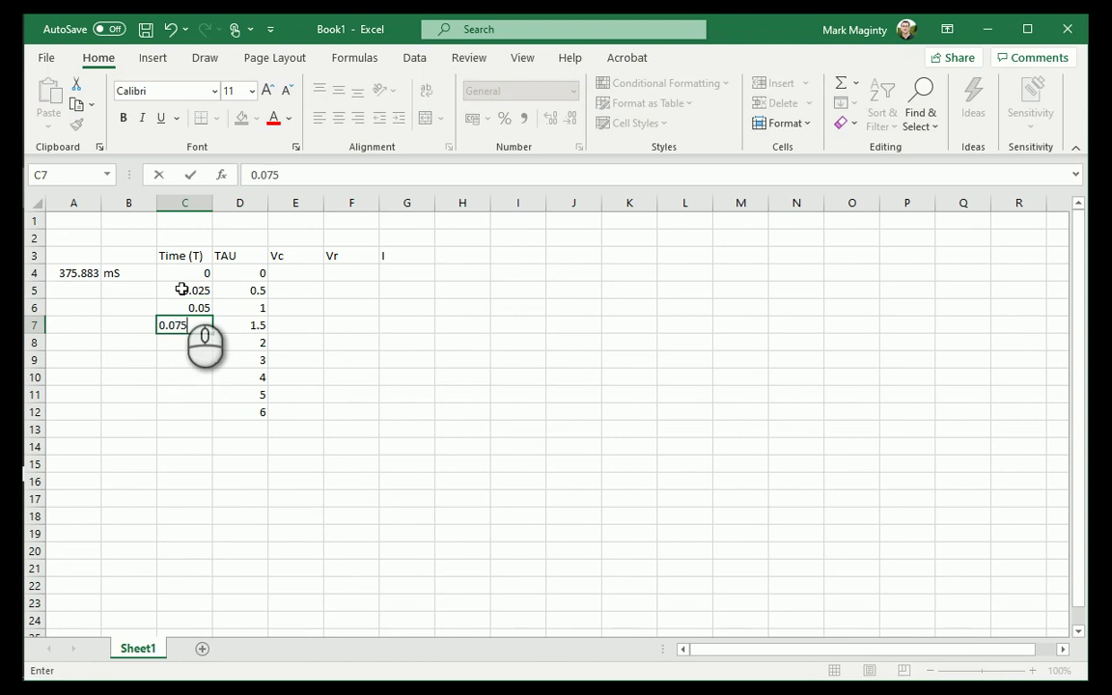
{"action": "key", "text": "Return"}
{"action": "type", "text": "0."}
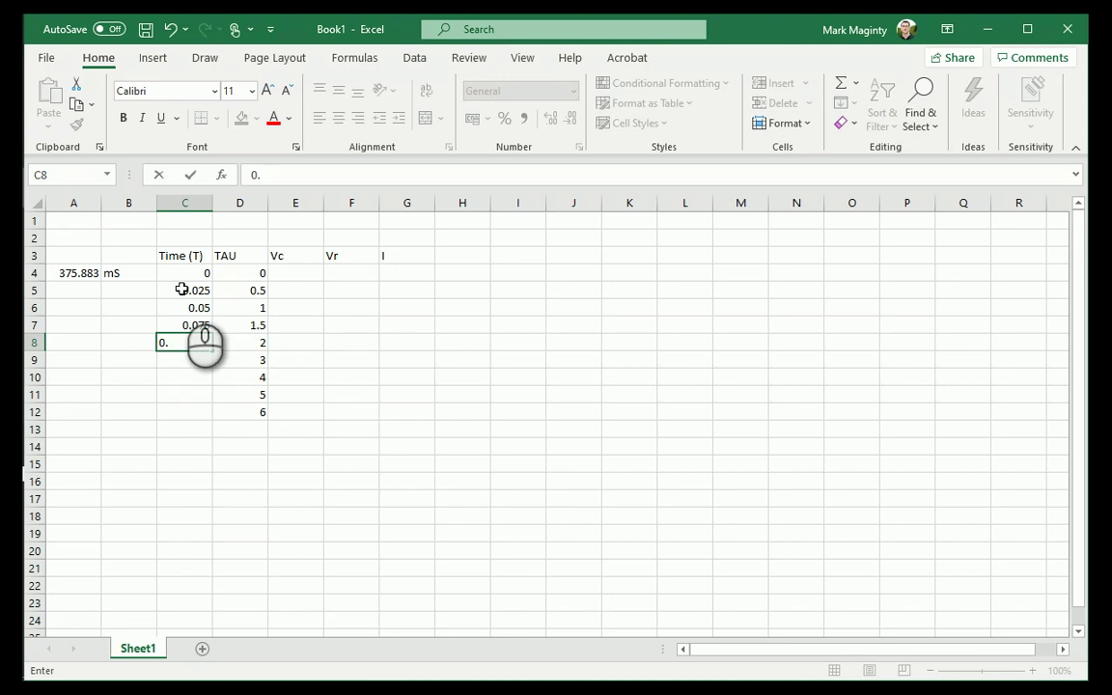
{"action": "type", "text": "1"}
{"action": "key", "text": "Return"}
Step: Finish the Time column with 0.15, 0.2, 0.25 and 0.3 in C9:C12
{"action": "type", "text": "0.15"}
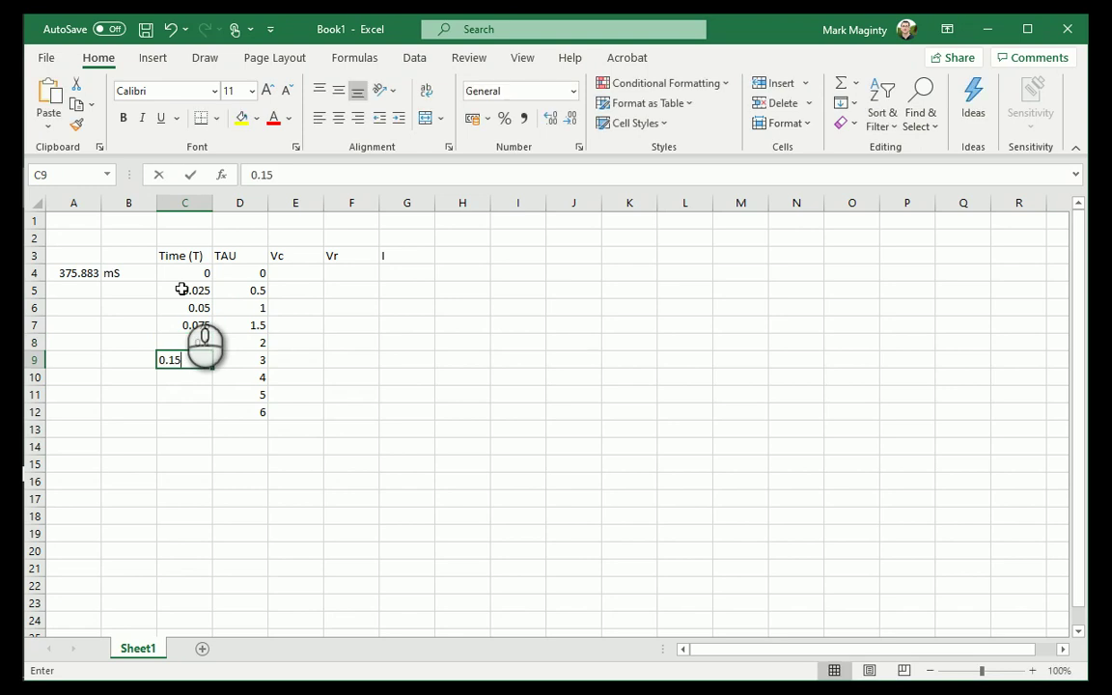
{"action": "key", "text": "Return"}
{"action": "type", "text": "0.2"}
{"action": "key", "text": "Return"}
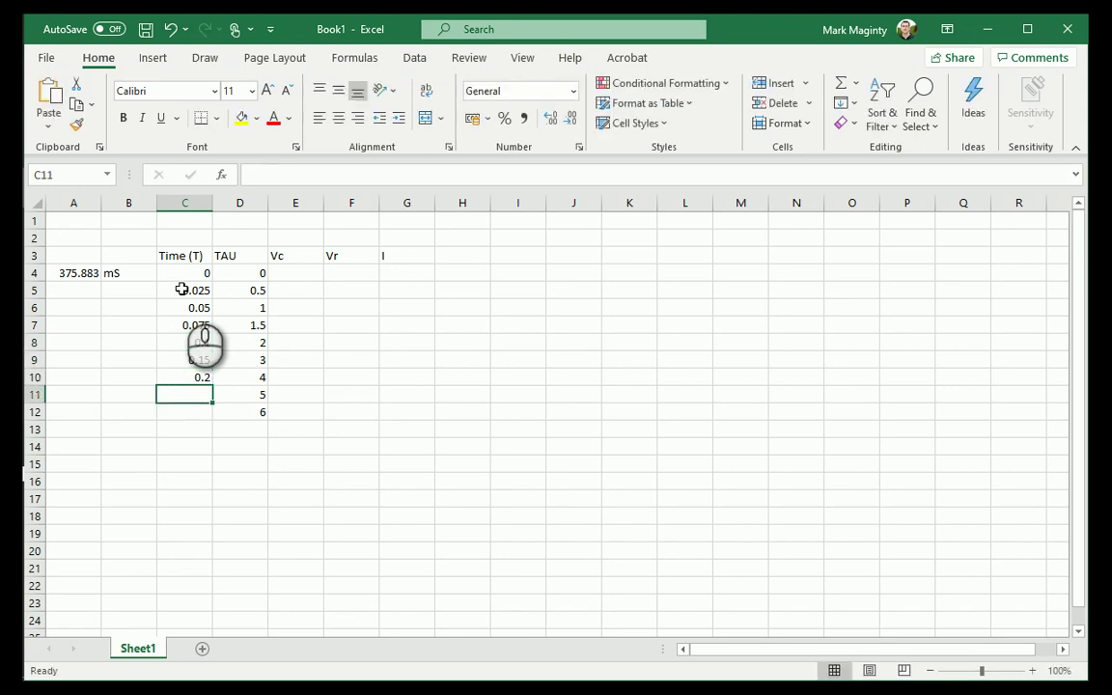
{"action": "type", "text": "0.25"}
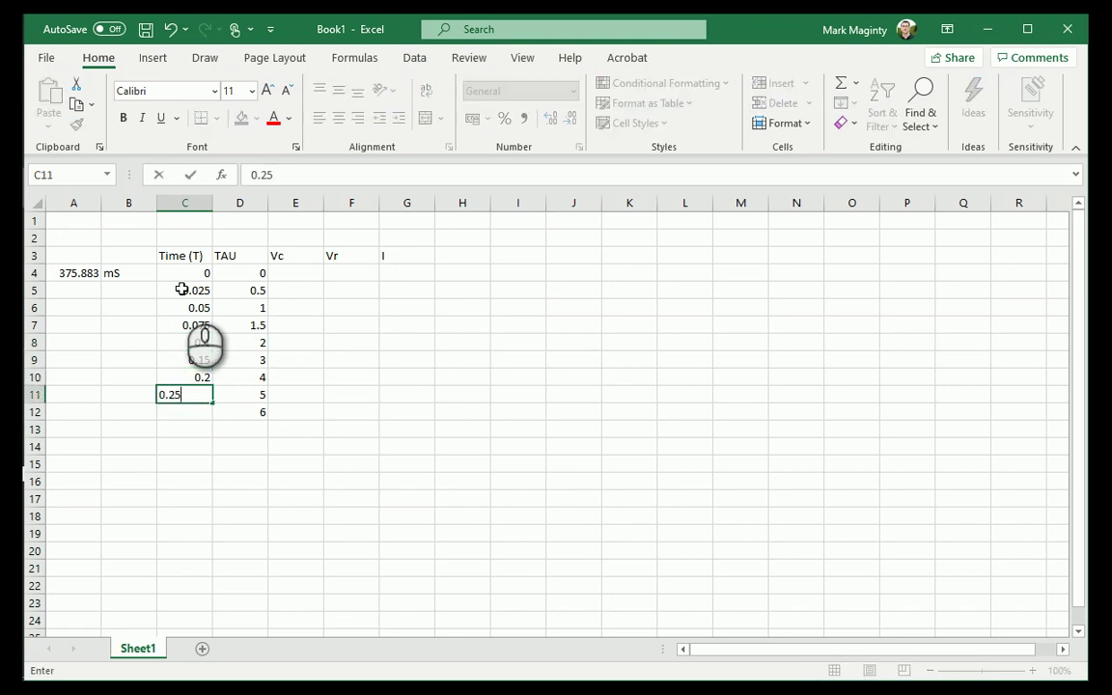
{"action": "key", "text": "Return"}
{"action": "type", "text": "0.3"}
{"action": "key", "text": "Return"}
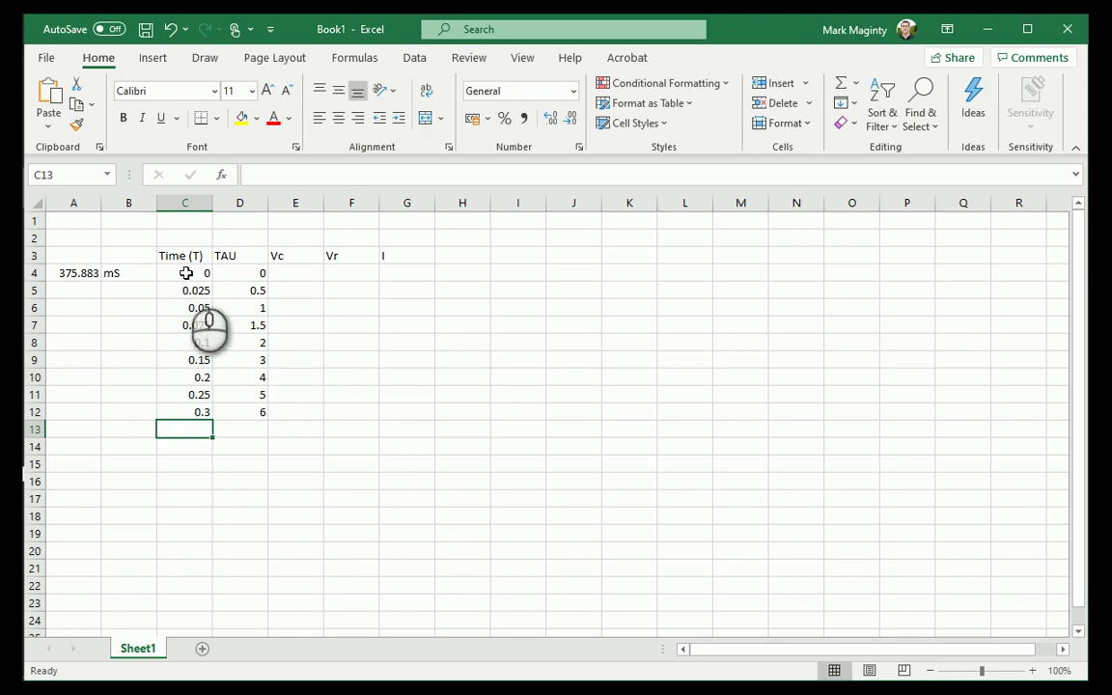
{"action": "left_click", "coordinate": [187, 273]}
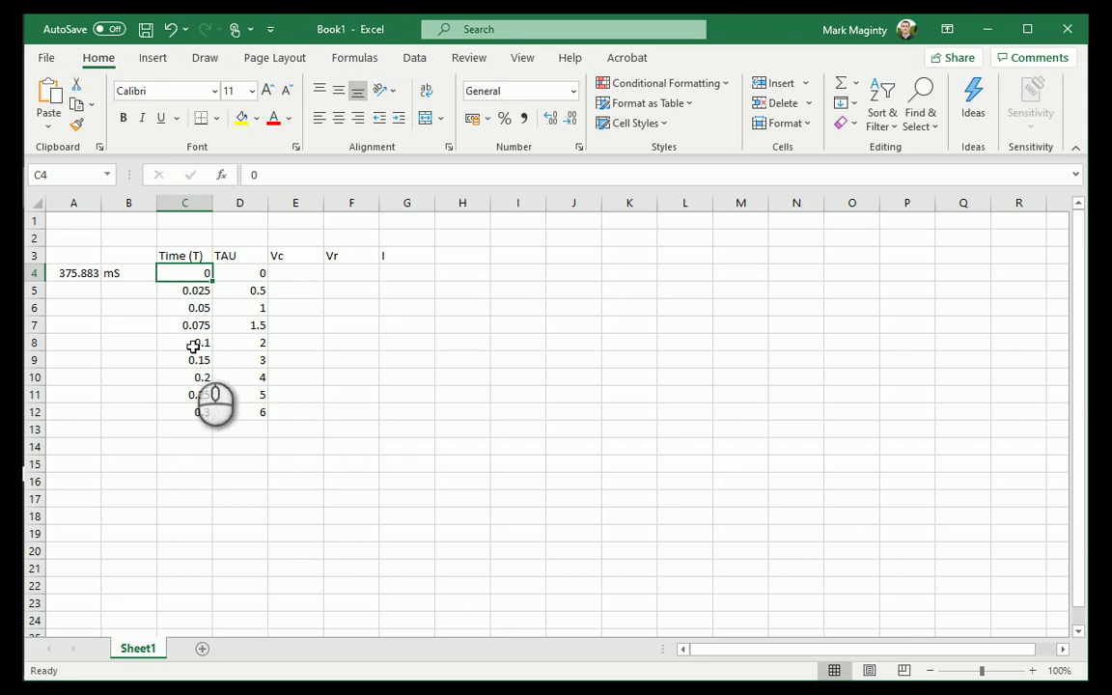
{"action": "left_click", "coordinate": [236, 413]}
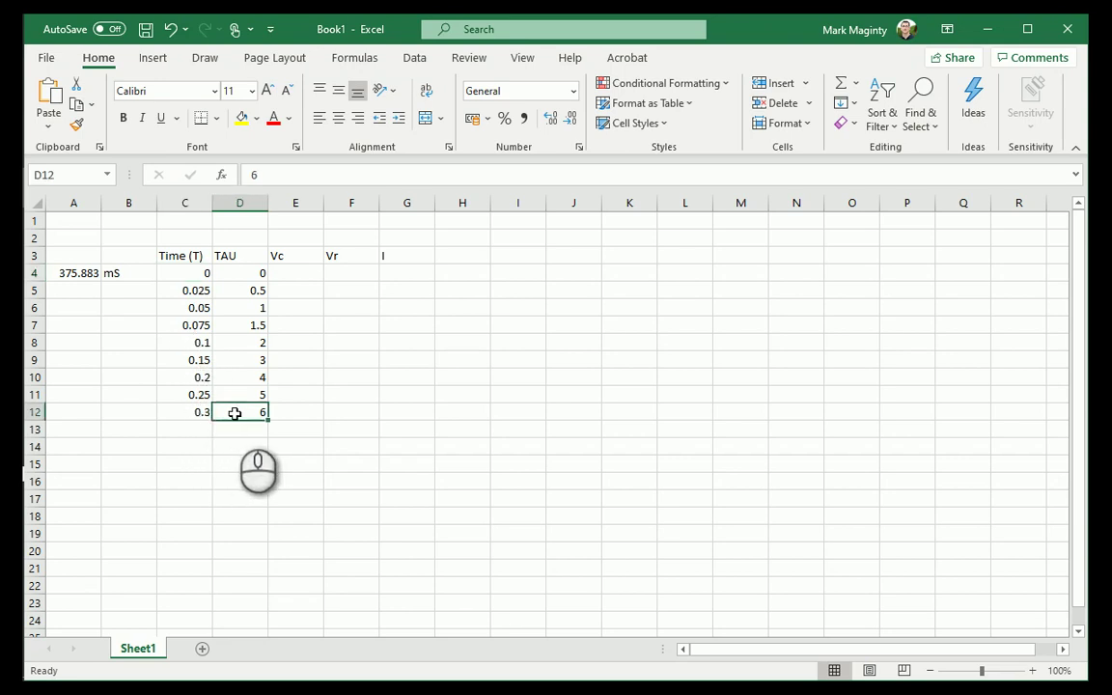
{"action": "left_click", "coordinate": [182, 412]}
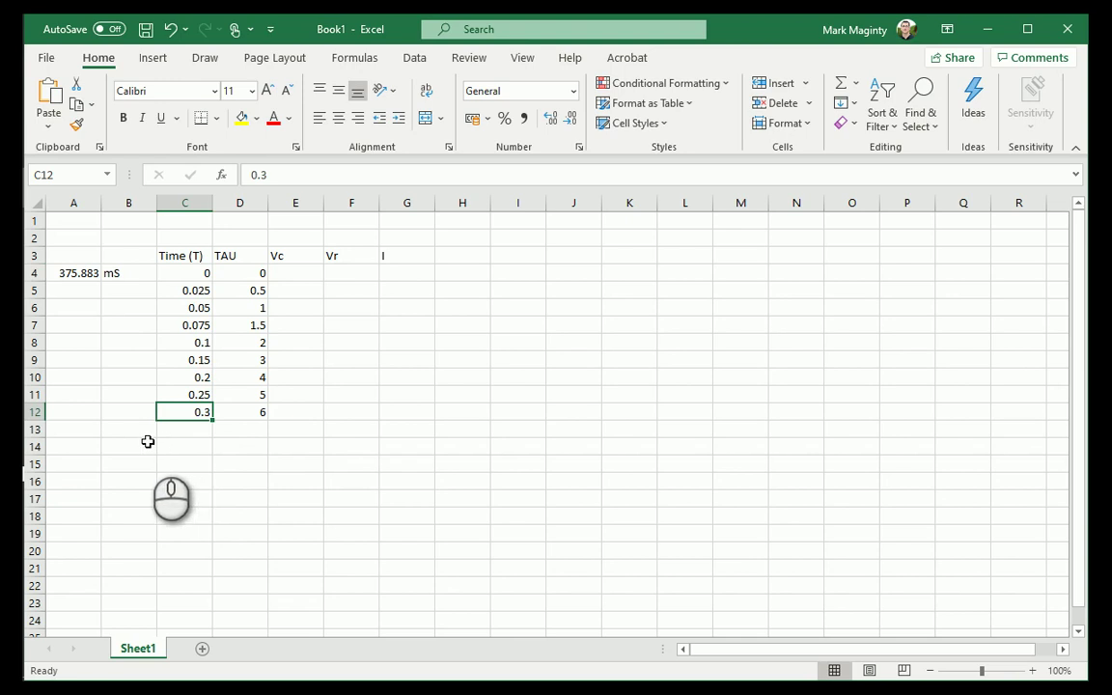
{"action": "left_click", "coordinate": [299, 277]}
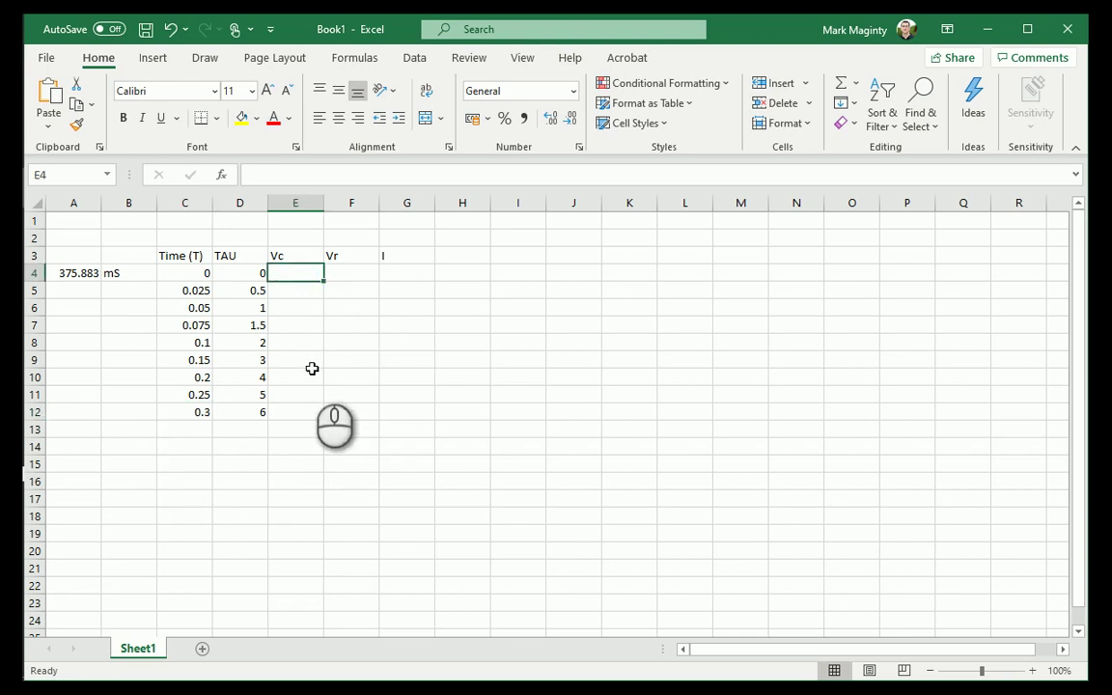
Step: Enter Vc values 0, 39.341, 63.209 and 77.685 in E4:E7
{"action": "type", "text": "0"}
{"action": "key", "text": "Return"}
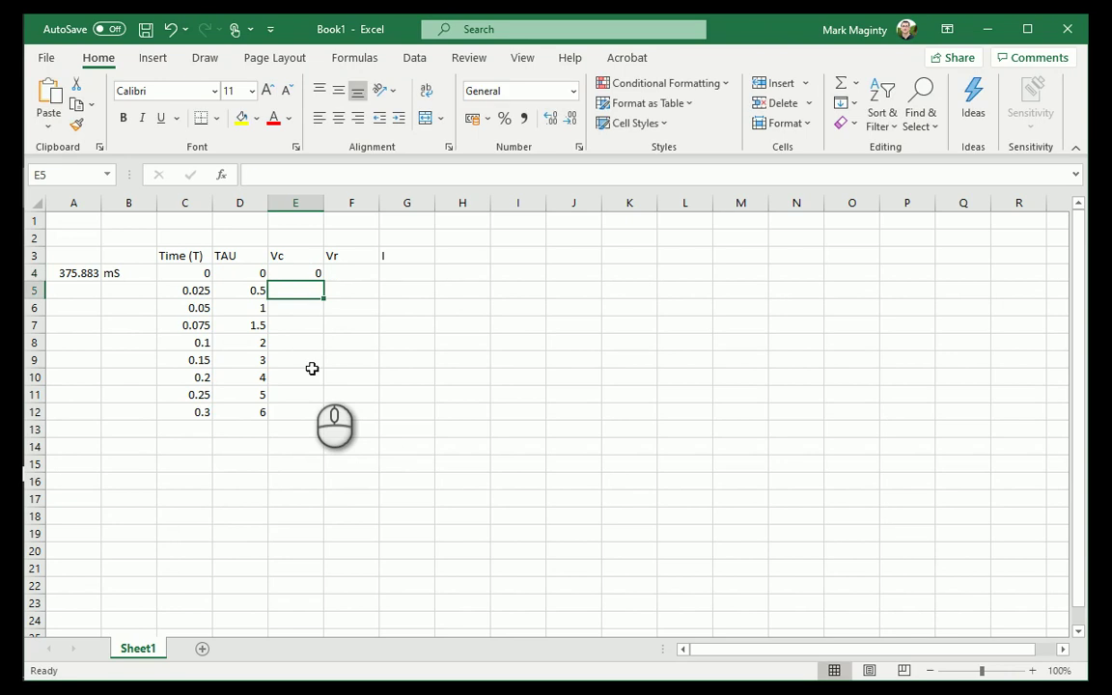
{"action": "type", "text": "39."}
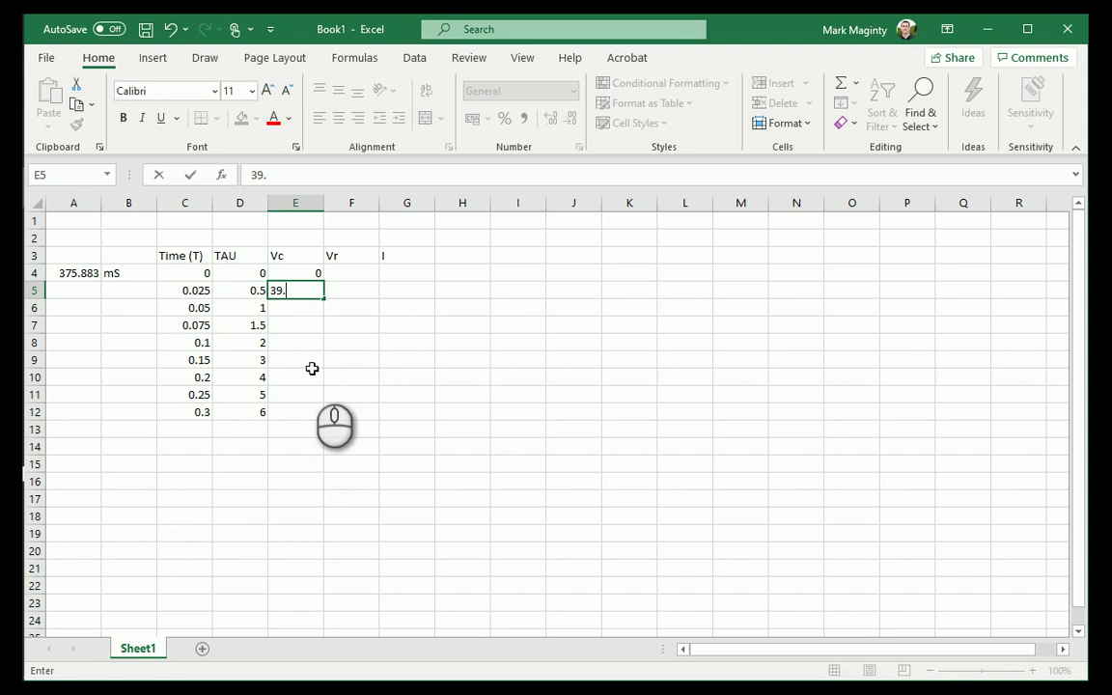
{"action": "type", "text": "341"}
{"action": "key", "text": "Return"}
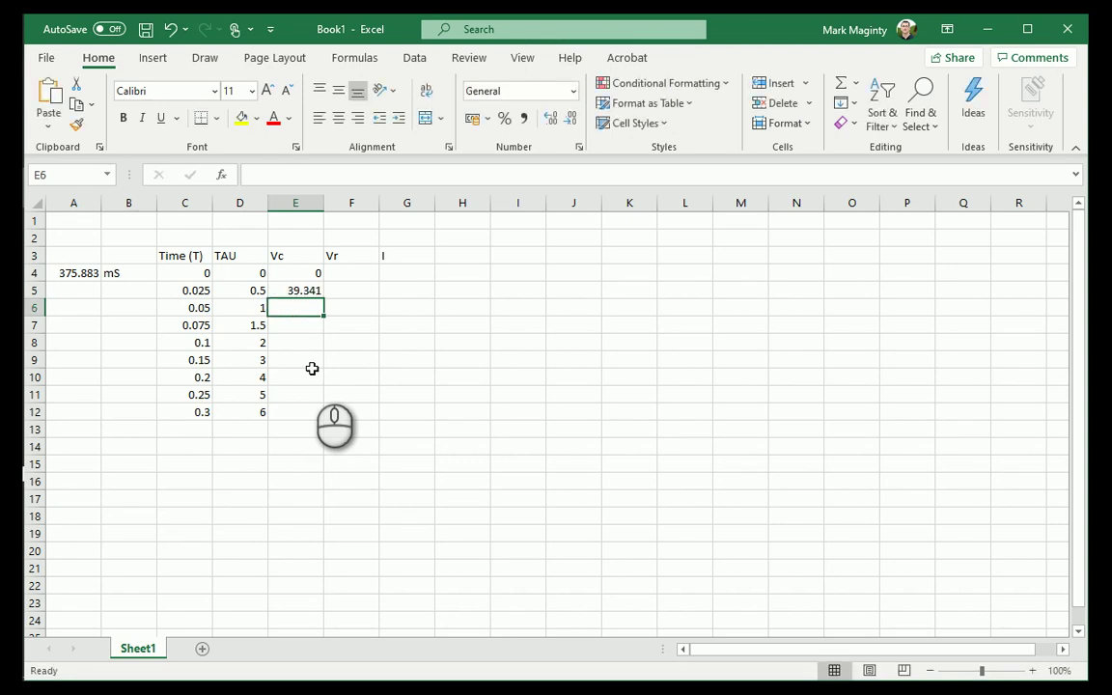
{"action": "type", "text": "63.209"}
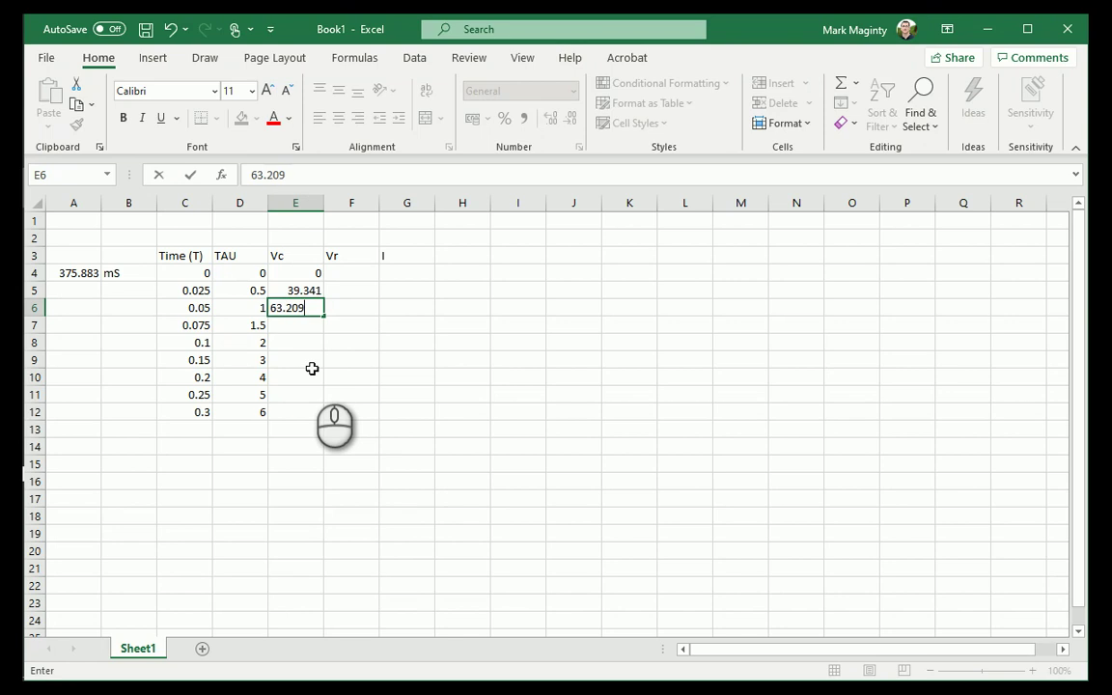
{"action": "key", "text": "Return"}
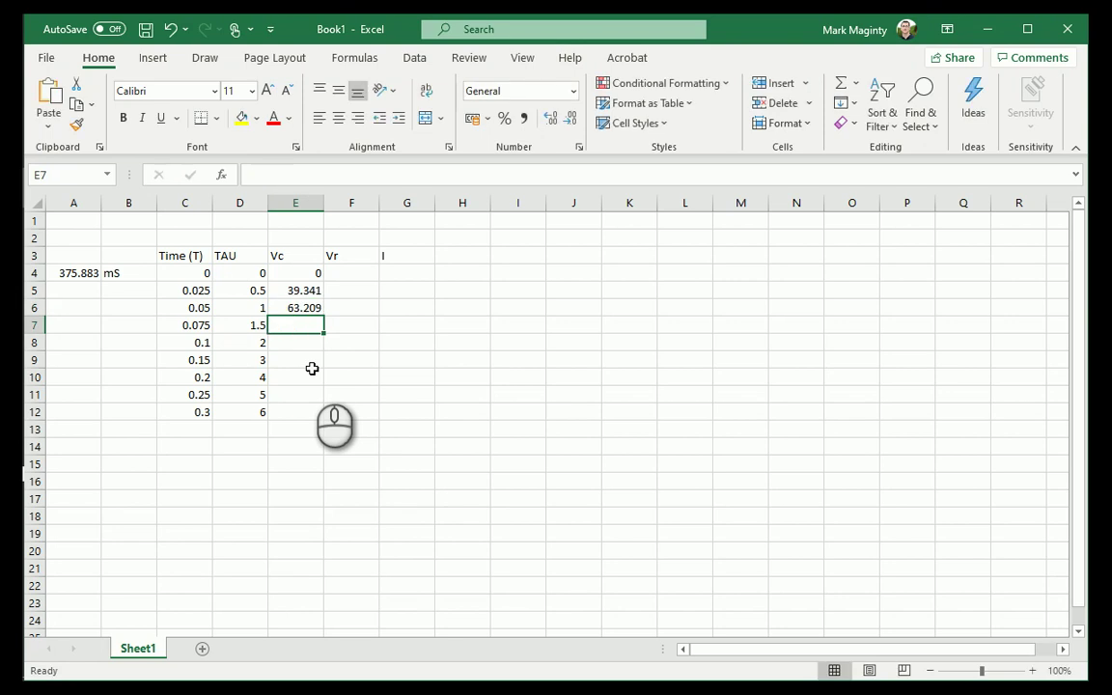
{"action": "type", "text": "77.685"}
{"action": "key", "text": "Return"}
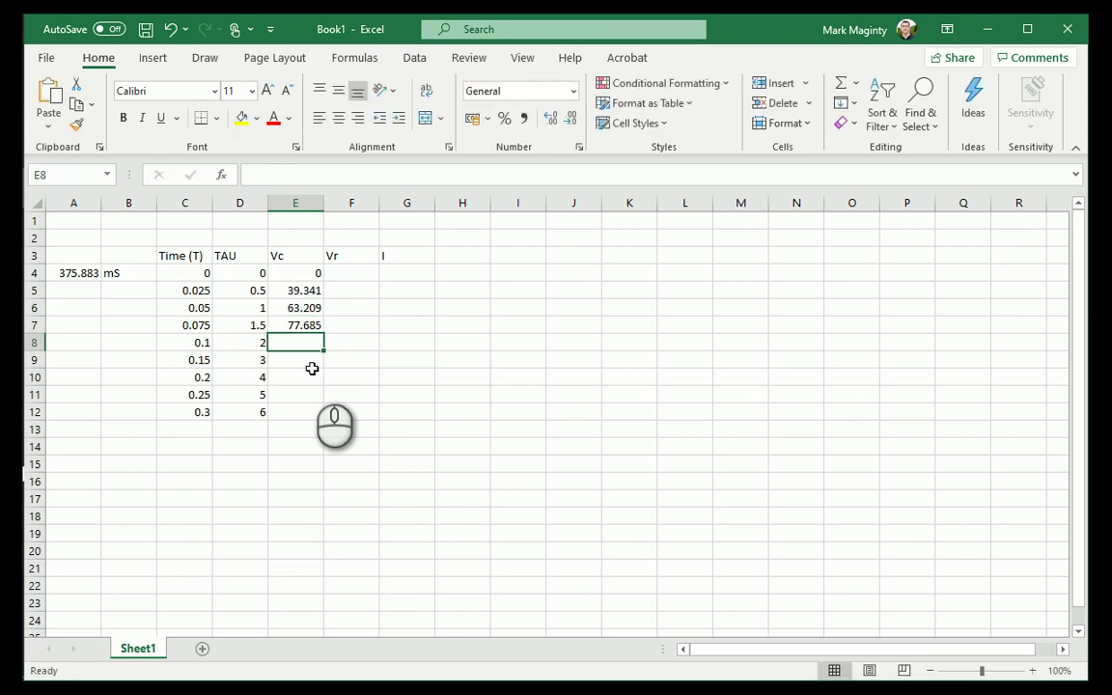
Step: Finish the Vc column with 86.465, 95.021, 98.168, 99.326 and 99.752 in E8:E12
{"action": "type", "text": "86"}
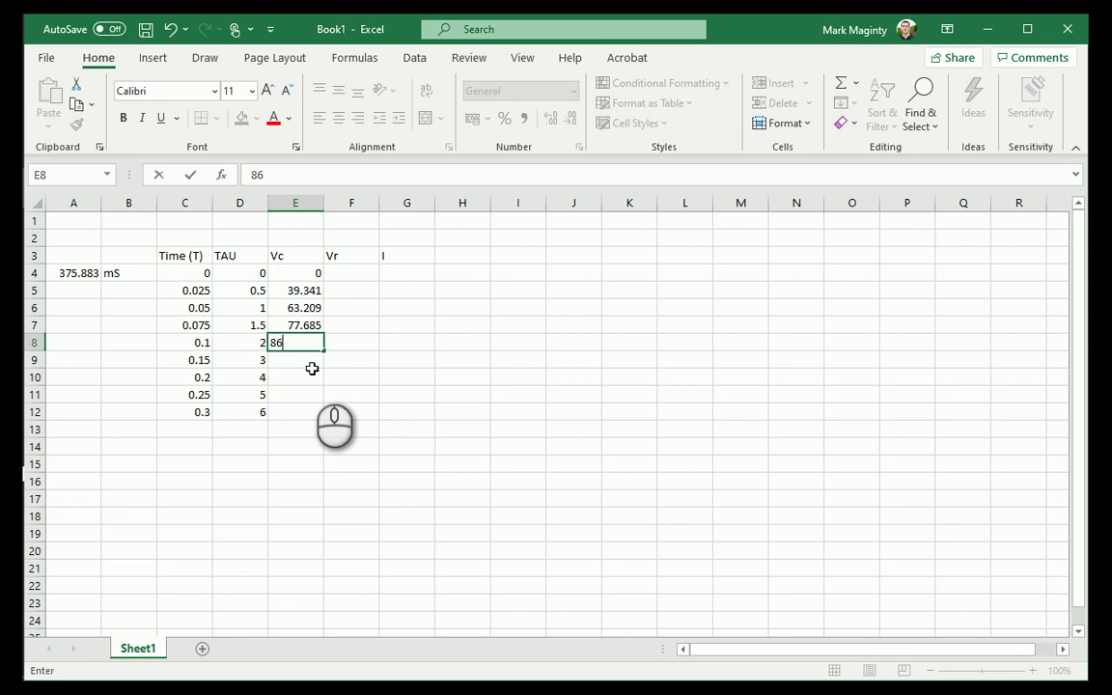
{"action": "type", "text": ".465"}
{"action": "key", "text": "Return"}
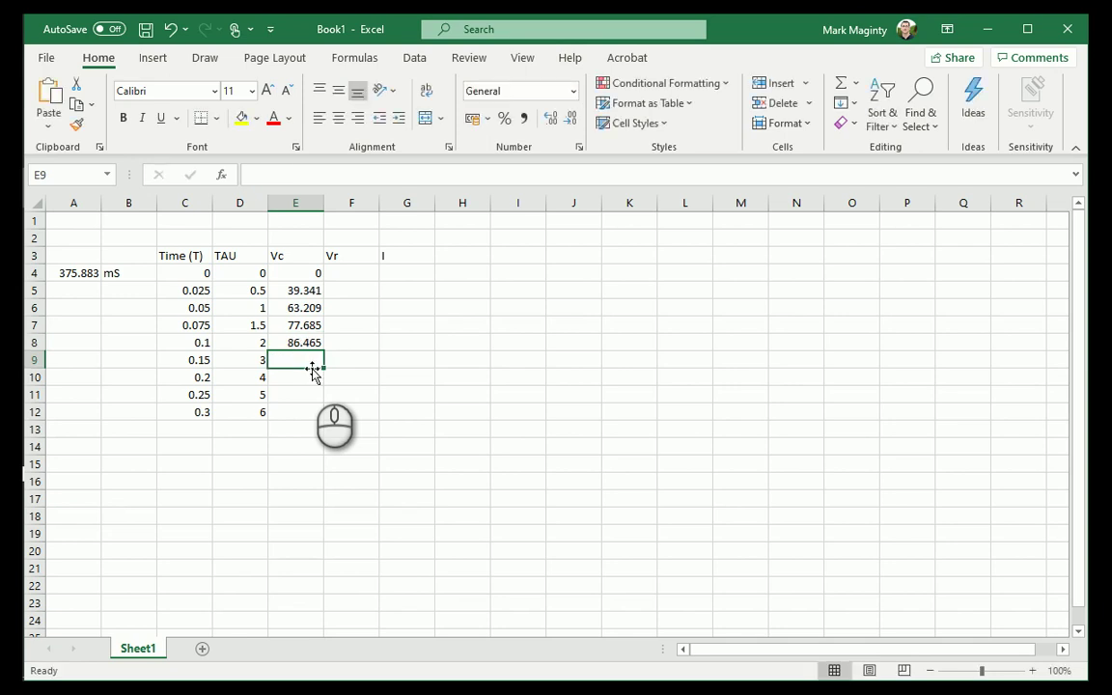
{"action": "type", "text": "95.021"}
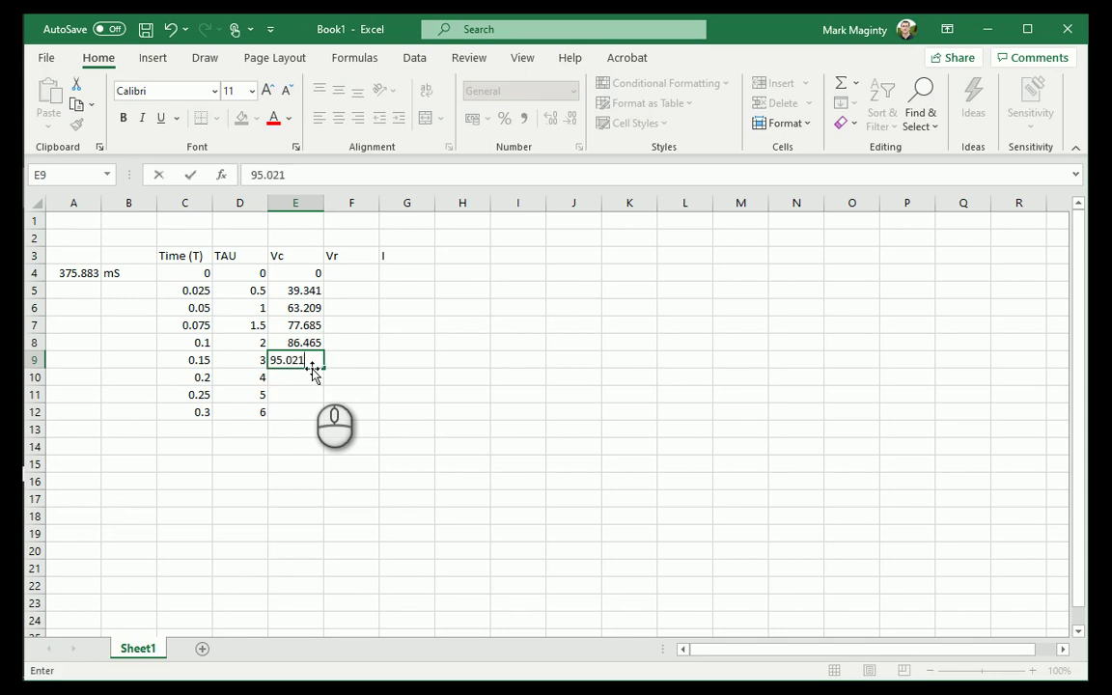
{"action": "key", "text": "Return"}
{"action": "type", "text": "9"}
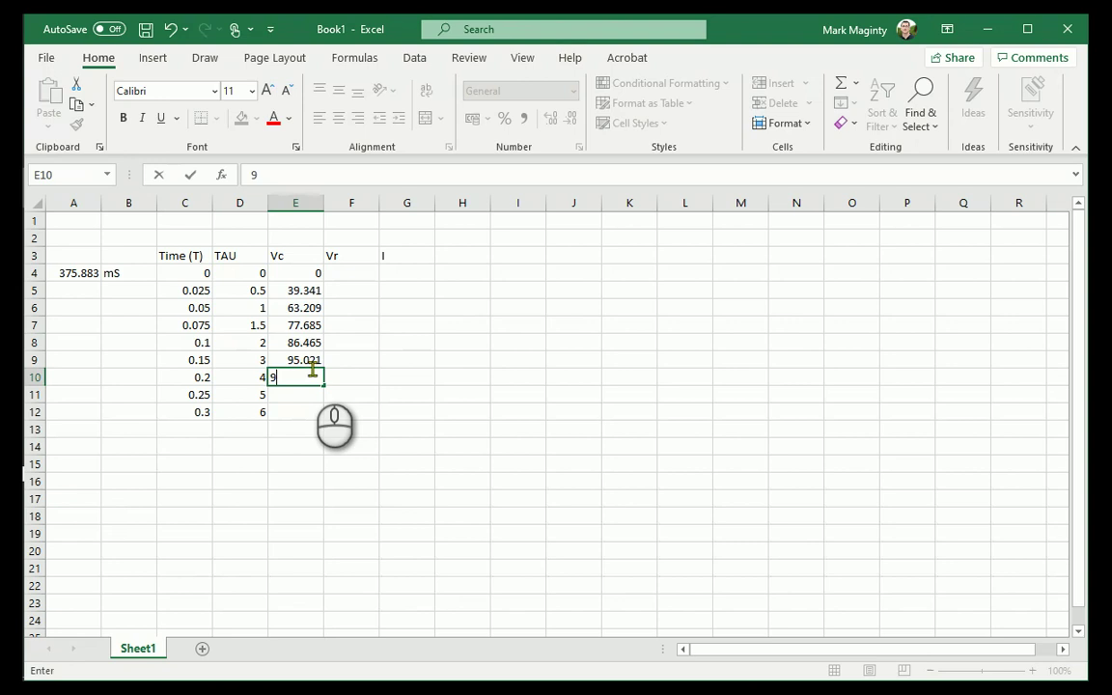
{"action": "type", "text": "8.168"}
{"action": "key", "text": "Return"}
{"action": "type", "text": "99"}
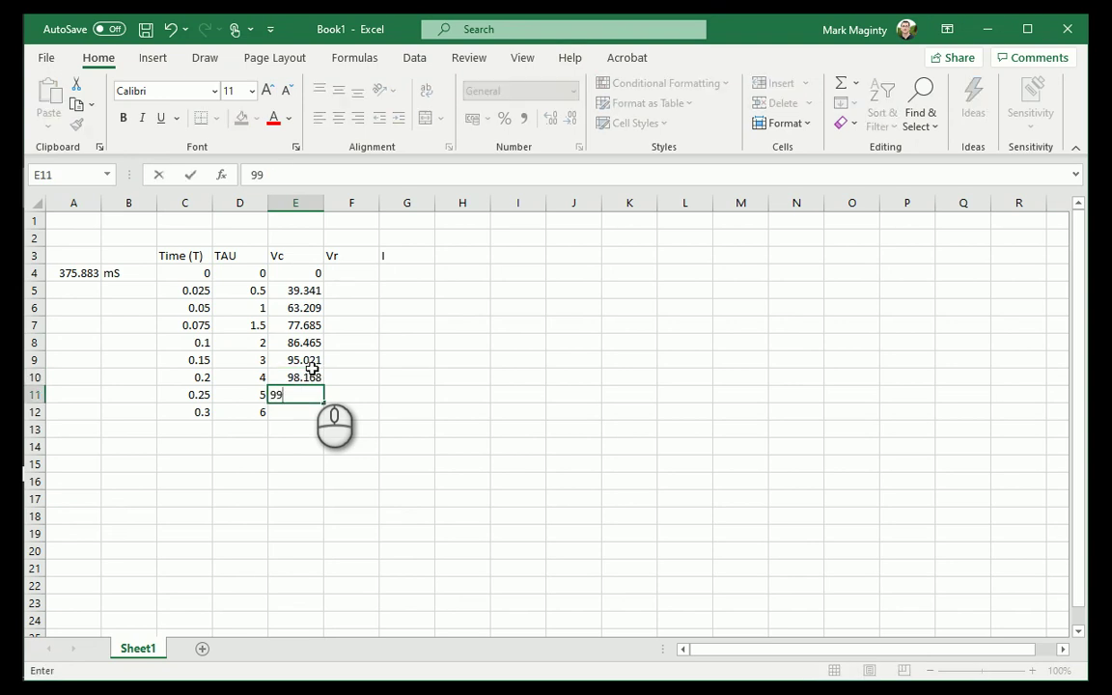
{"action": "type", "text": ".326"}
{"action": "key", "text": "Return"}
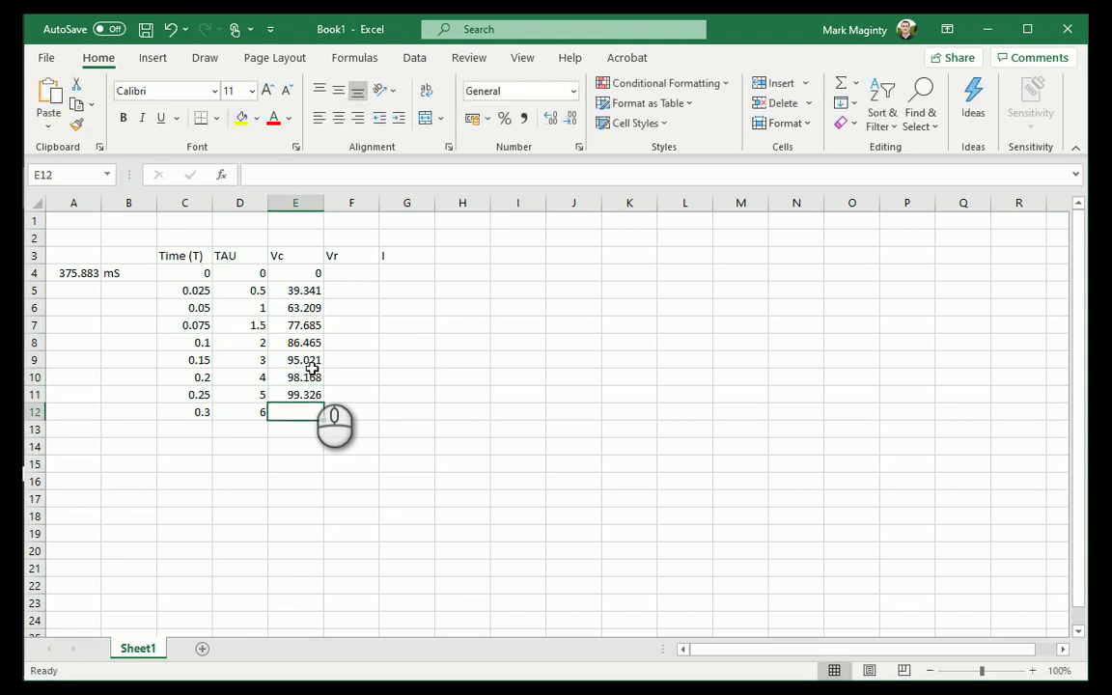
{"action": "type", "text": "99.752"}
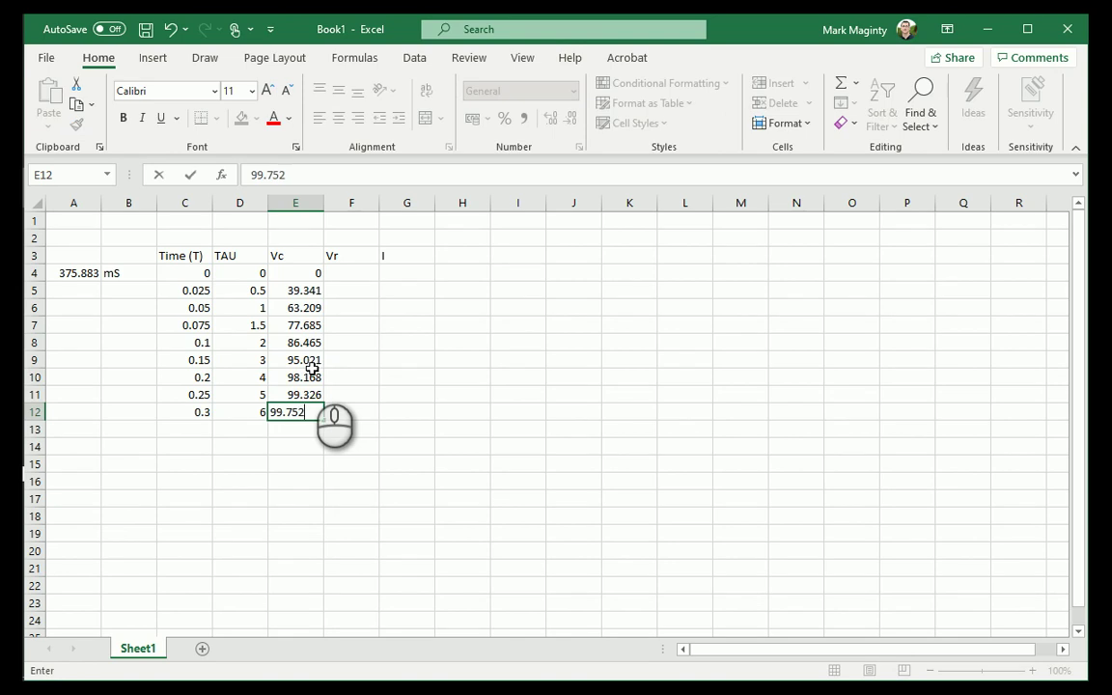
{"action": "key", "text": "Return"}
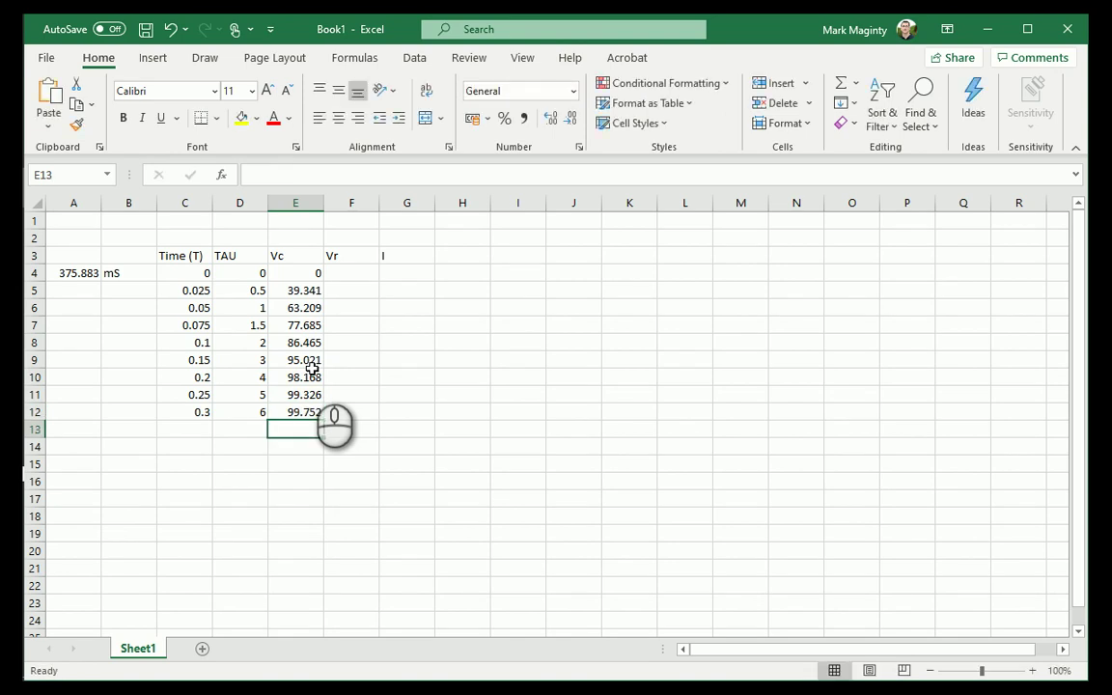
Step: Put a thick outside border around the Time (T) column C3:C12
{"action": "left_click", "coordinate": [293, 514]}
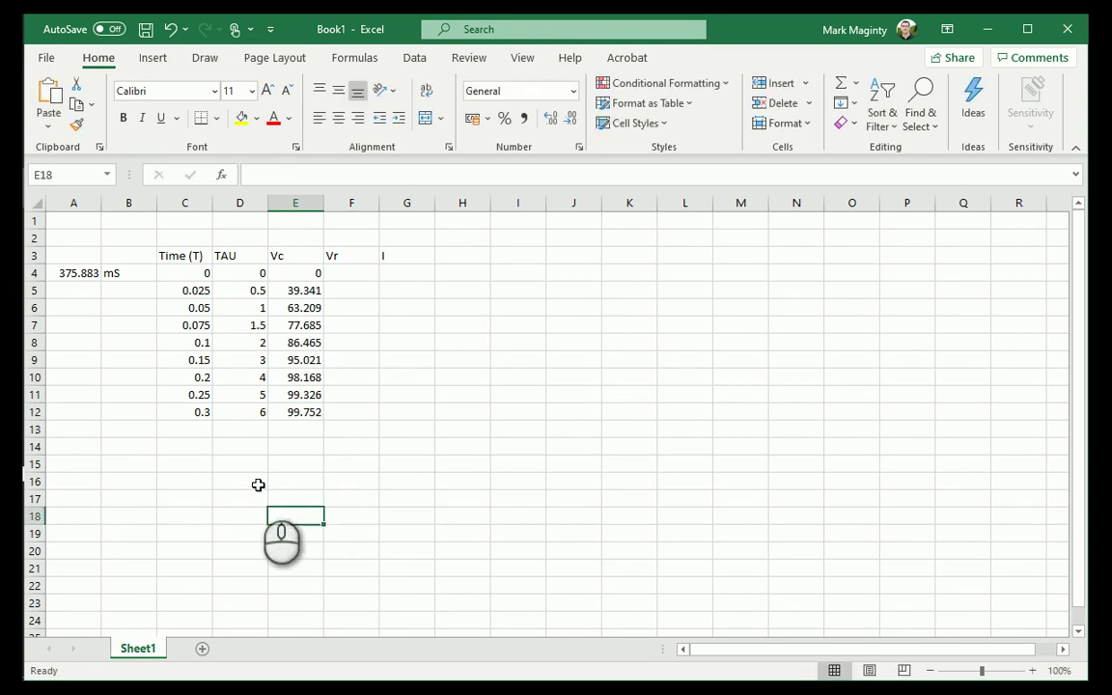
{"action": "left_click", "coordinate": [165, 256]}
{"action": "left_click_drag", "start_coordinate": [165, 256], "coordinate": [198, 413]}
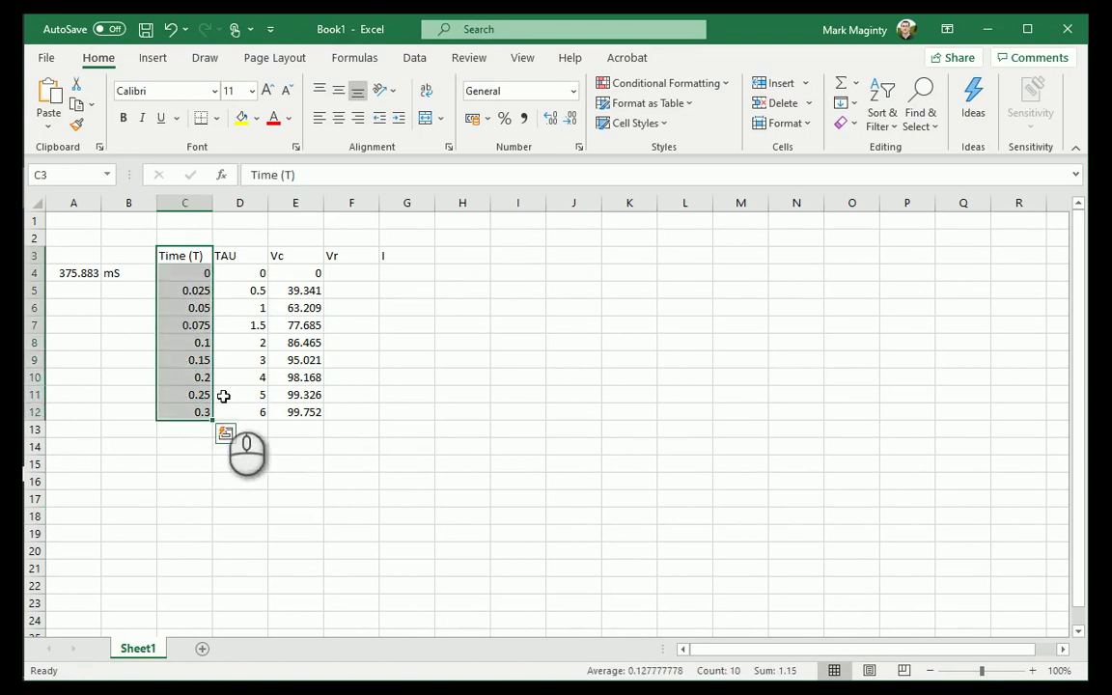
{"action": "left_click", "coordinate": [216, 118]}
{"action": "left_click", "coordinate": [267, 340]}
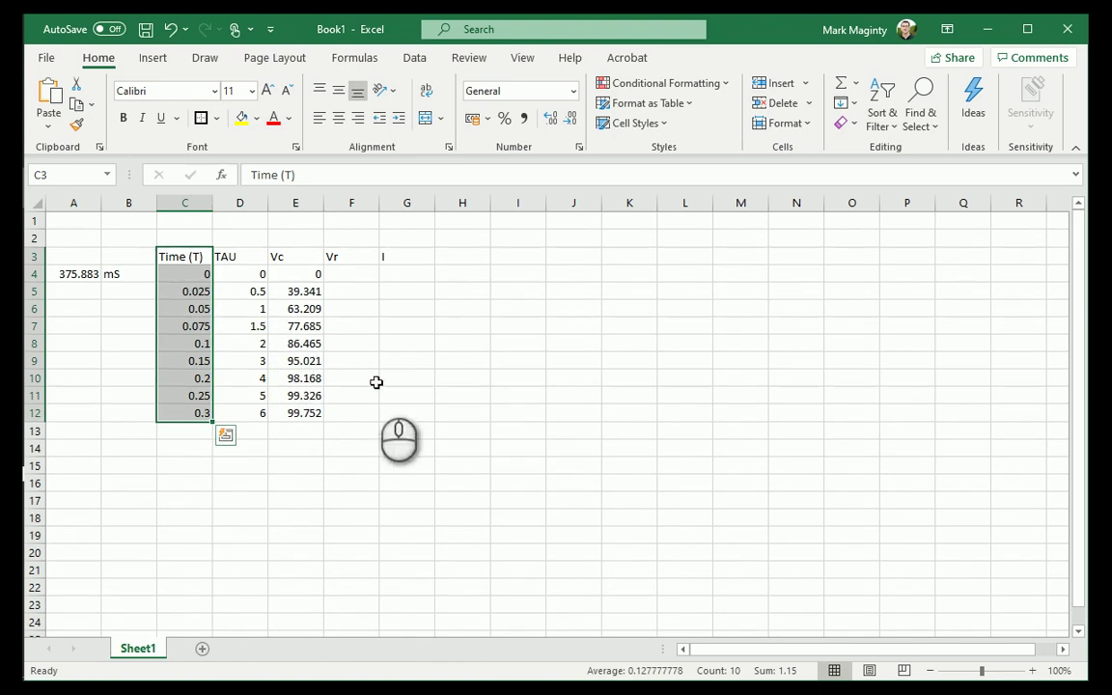
Step: Add an outside border to the header row C3:G3
{"action": "left_click_drag", "start_coordinate": [180, 255], "coordinate": [405, 255]}
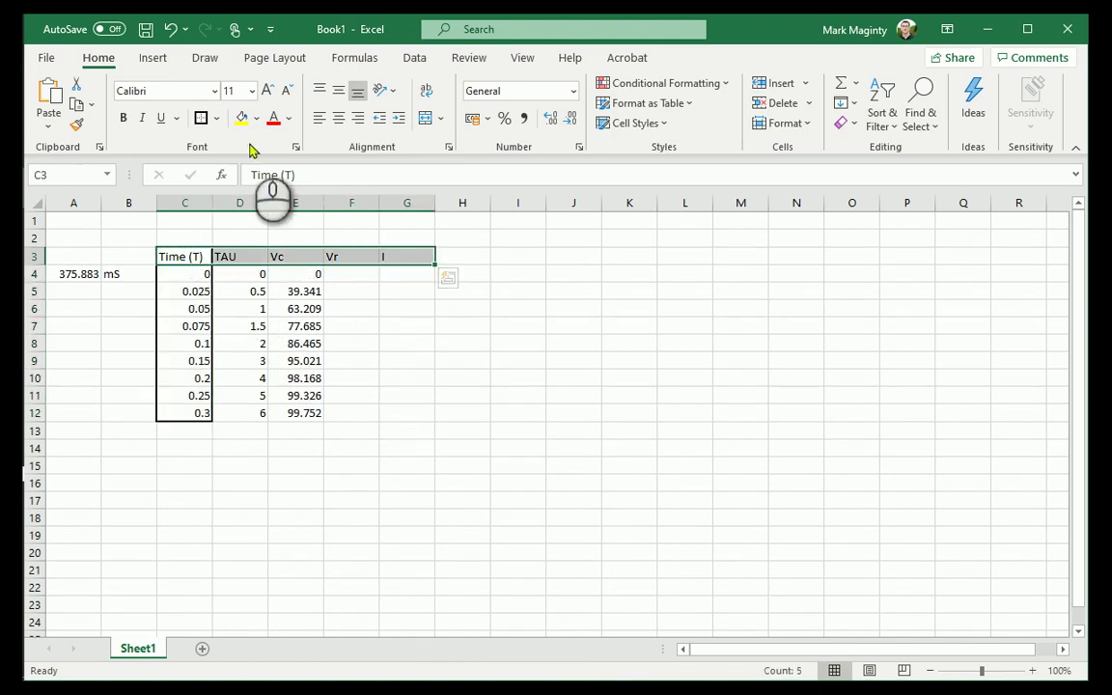
{"action": "left_click", "coordinate": [202, 118]}
{"action": "left_click", "coordinate": [351, 533]}
{"action": "left_click_drag", "start_coordinate": [246, 275], "coordinate": [290, 415]}
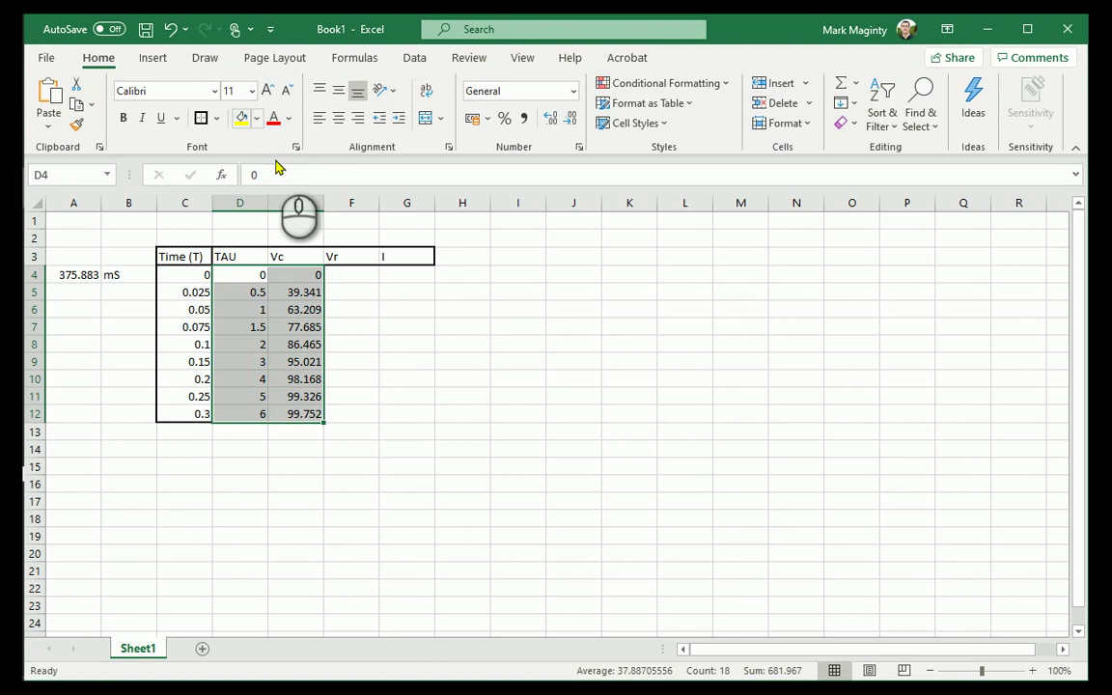
Step: Clear the TAU and Vc values in D4:E12
{"action": "key", "text": "Delete"}
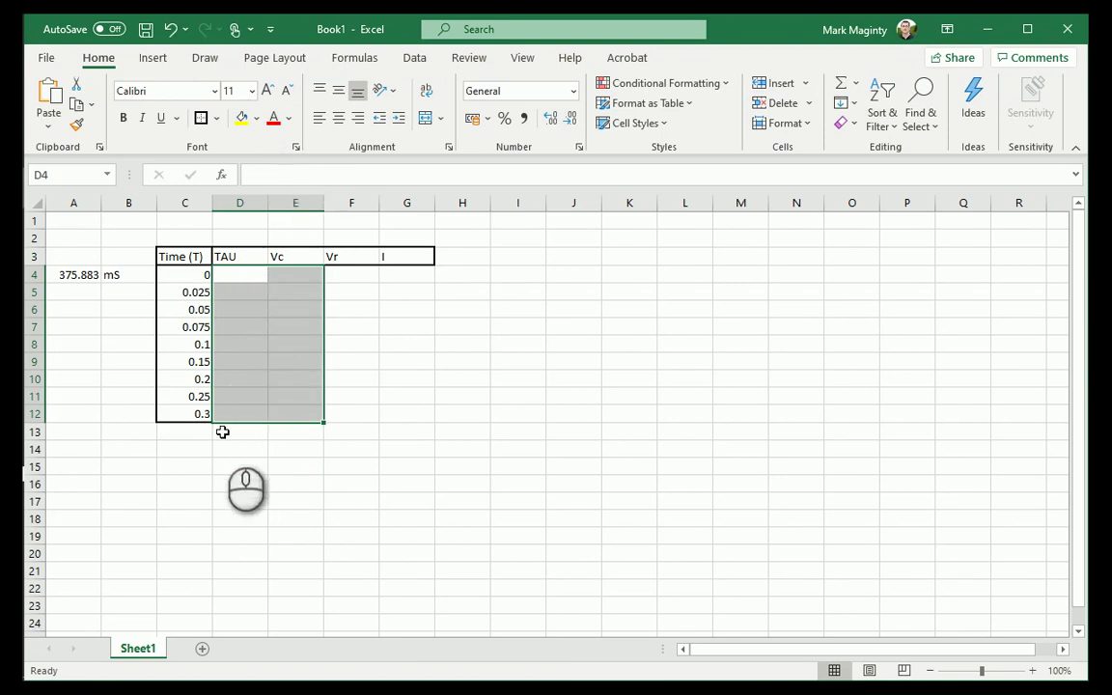
{"action": "left_click", "coordinate": [235, 463]}
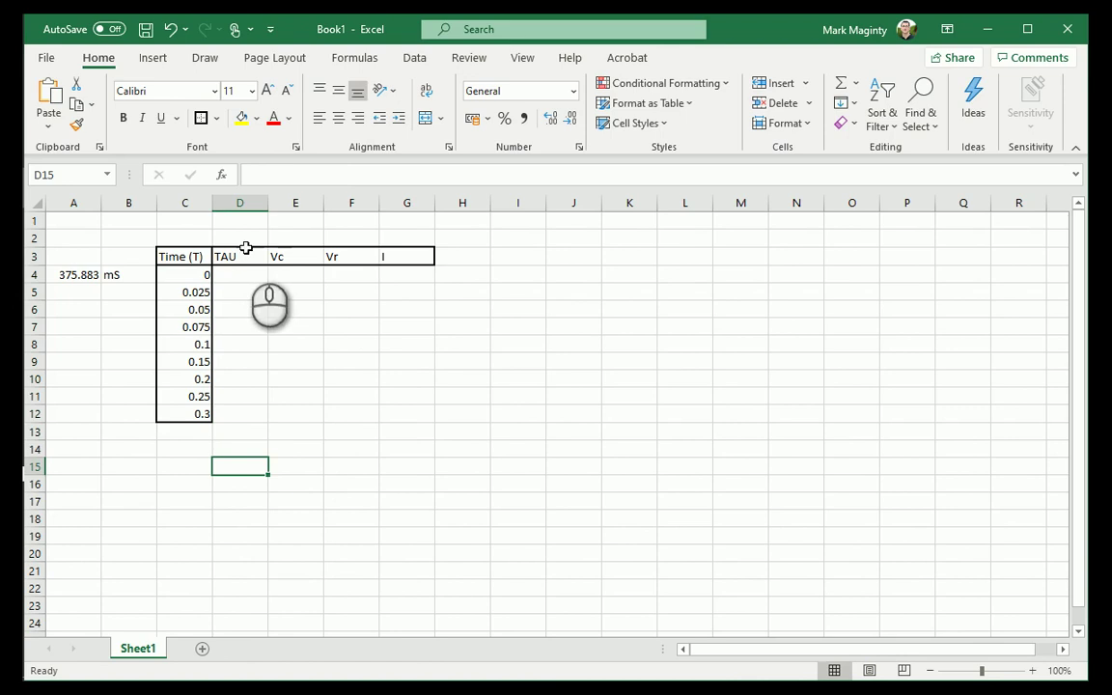
{"action": "left_click", "coordinate": [240, 203]}
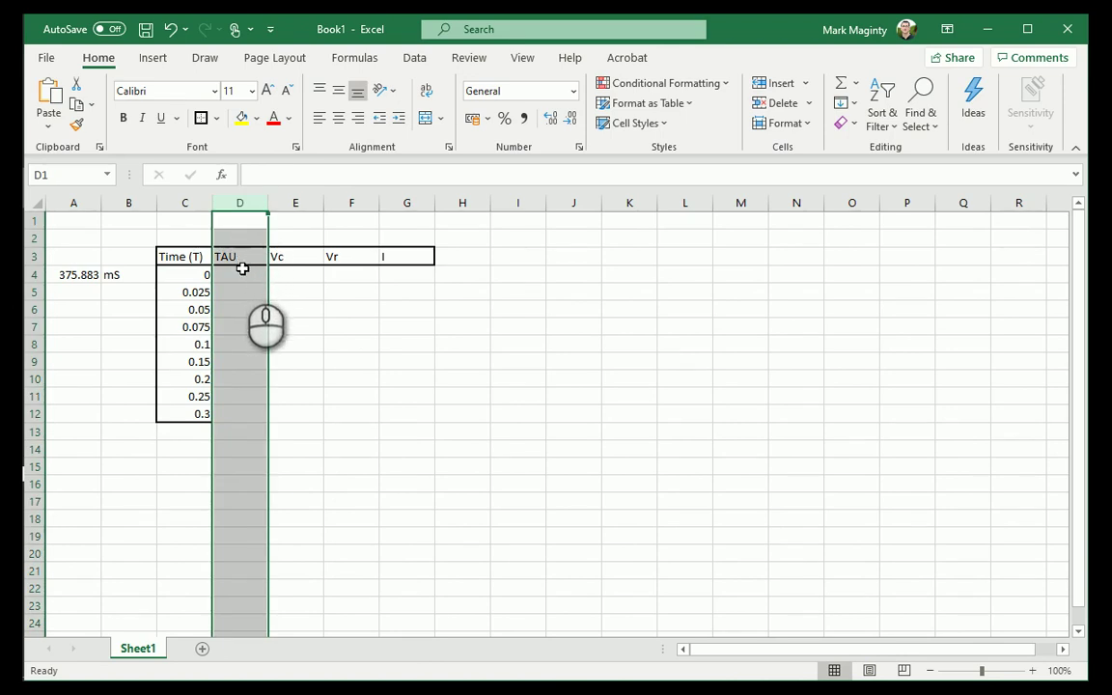
{"action": "left_click", "coordinate": [286, 396]}
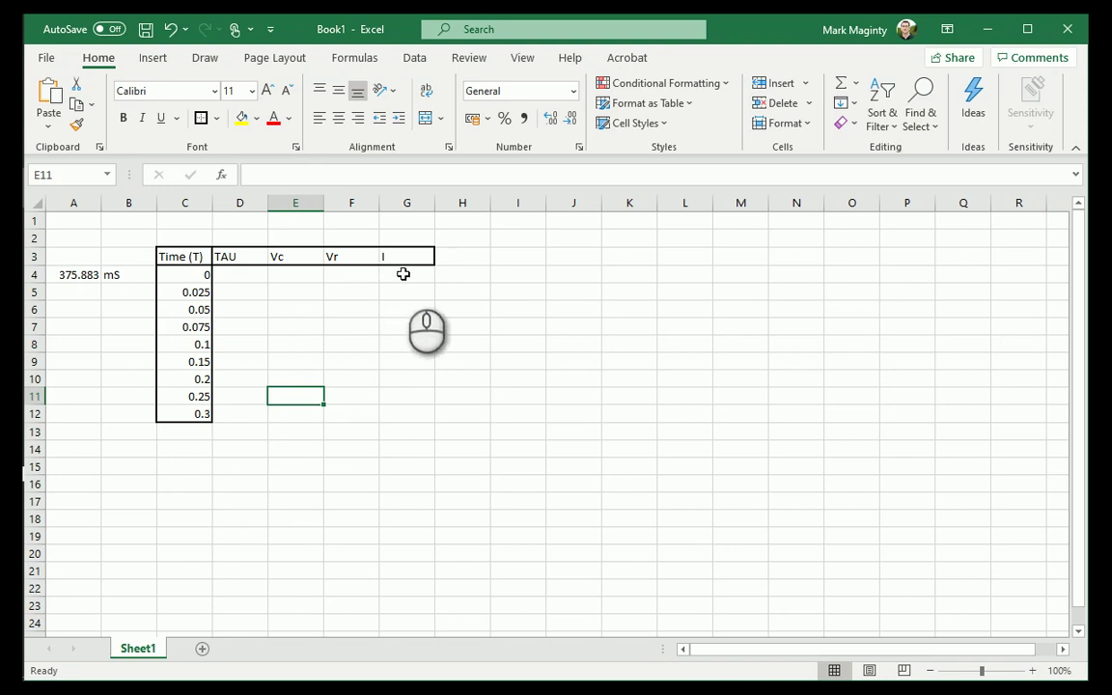
Step: Type draft labels measured, Calc. and Calc into E2:G2
{"action": "left_click", "coordinate": [278, 239]}
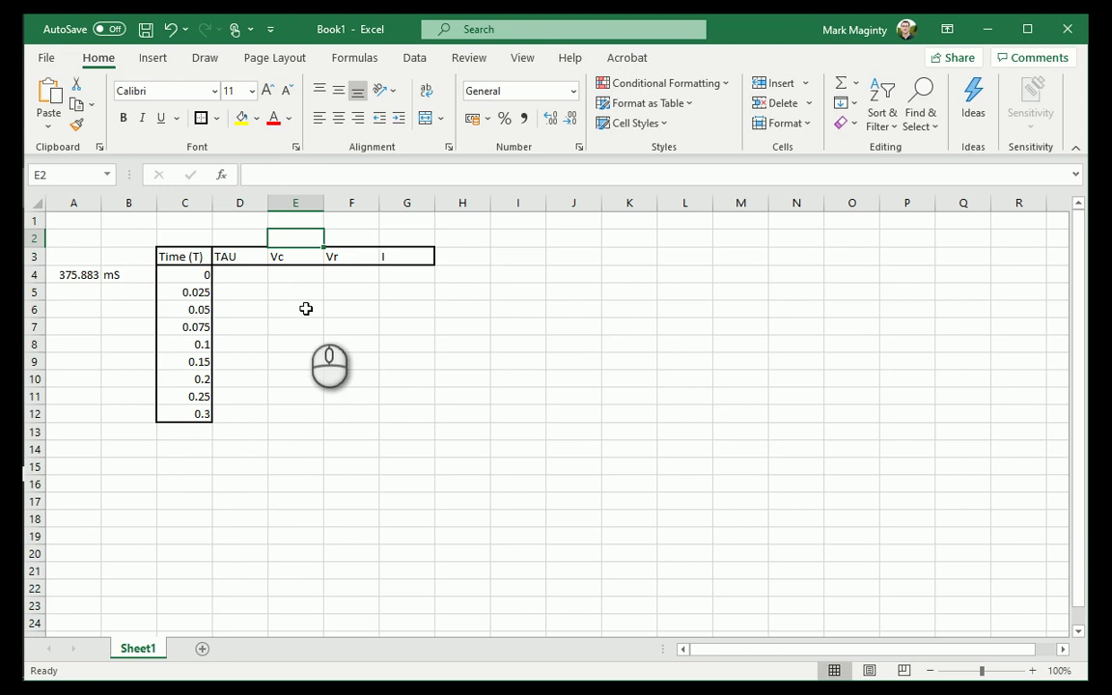
{"action": "type", "text": "measured"}
{"action": "key", "text": "Tab"}
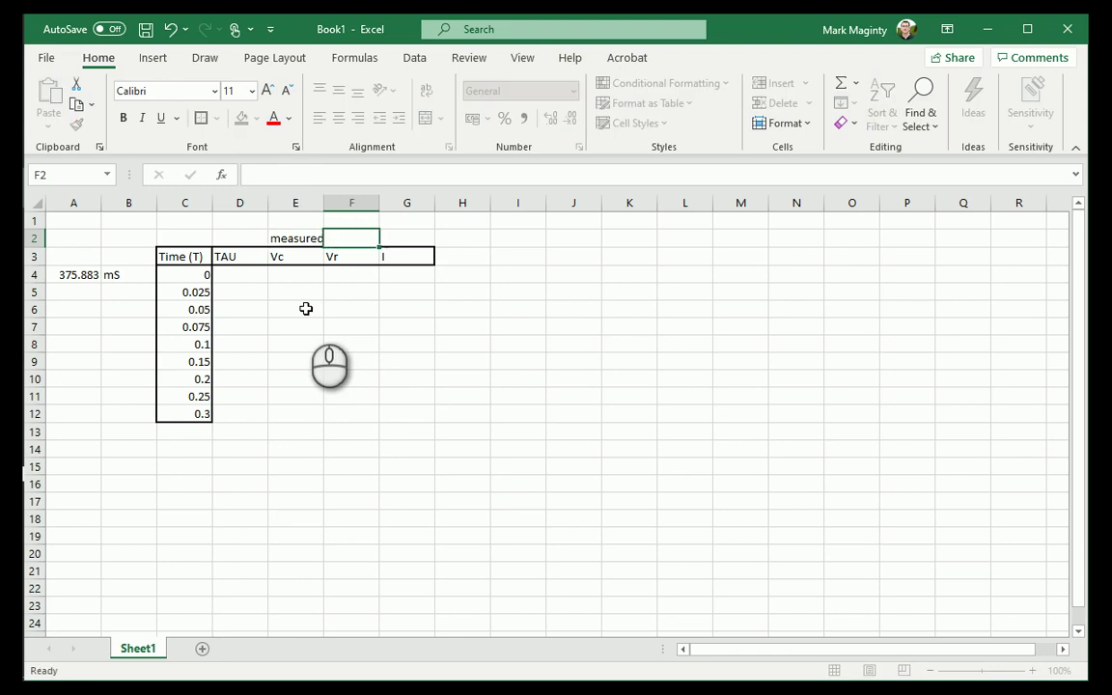
{"action": "type", "text": "Calc."}
{"action": "key", "text": "Tab"}
{"action": "type", "text": "Ca"}
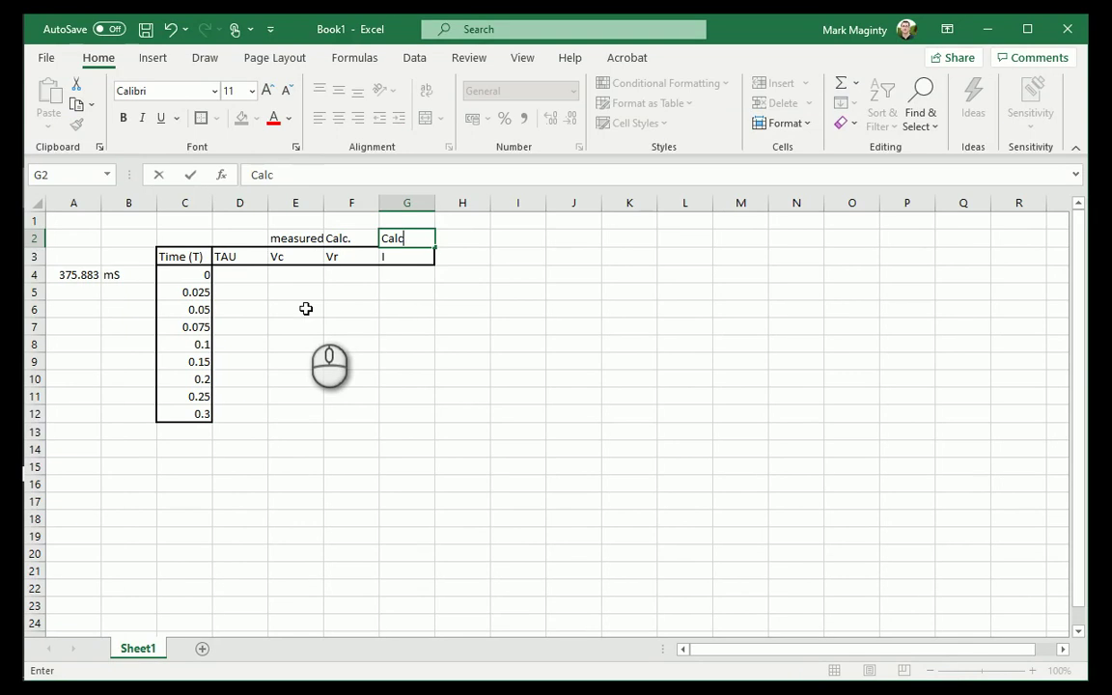
{"action": "left_click", "coordinate": [305, 308]}
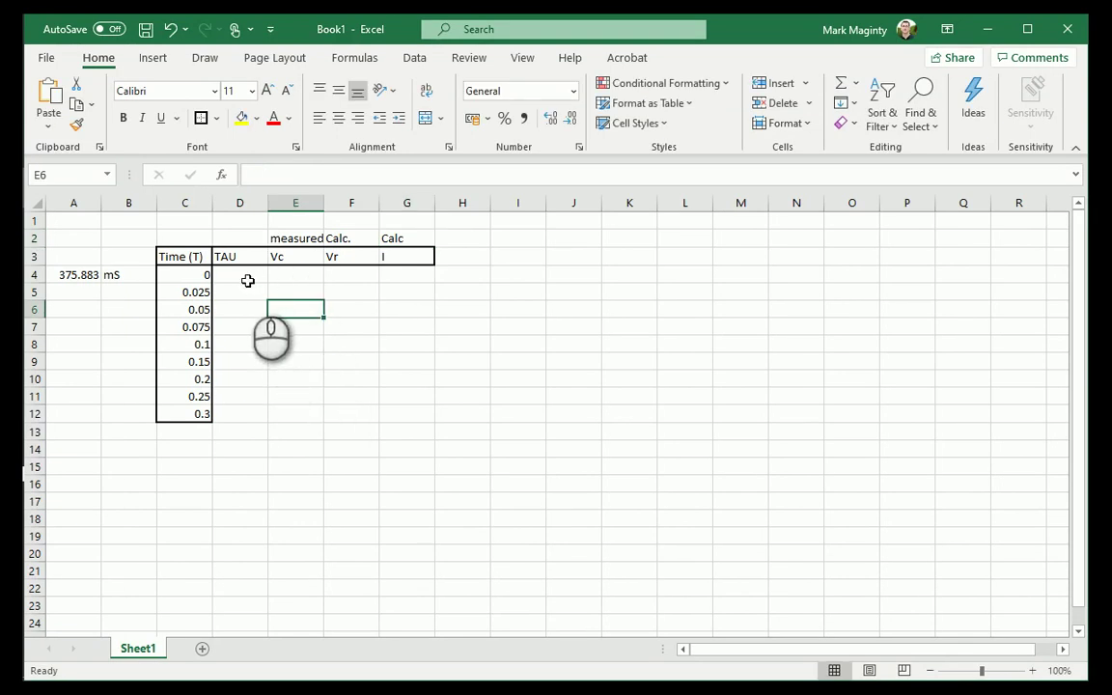
Step: Undo to restore the TAU and Vc values, then label E2:G2 Meas, Calc. and Calc
{"action": "key", "text": "ctrl+z"}
{"action": "key", "text": "ctrl+z"}
{"action": "key", "text": "ctrl+z"}
{"action": "key", "text": "ctrl+z"}
{"action": "key", "text": "ctrl+z"}
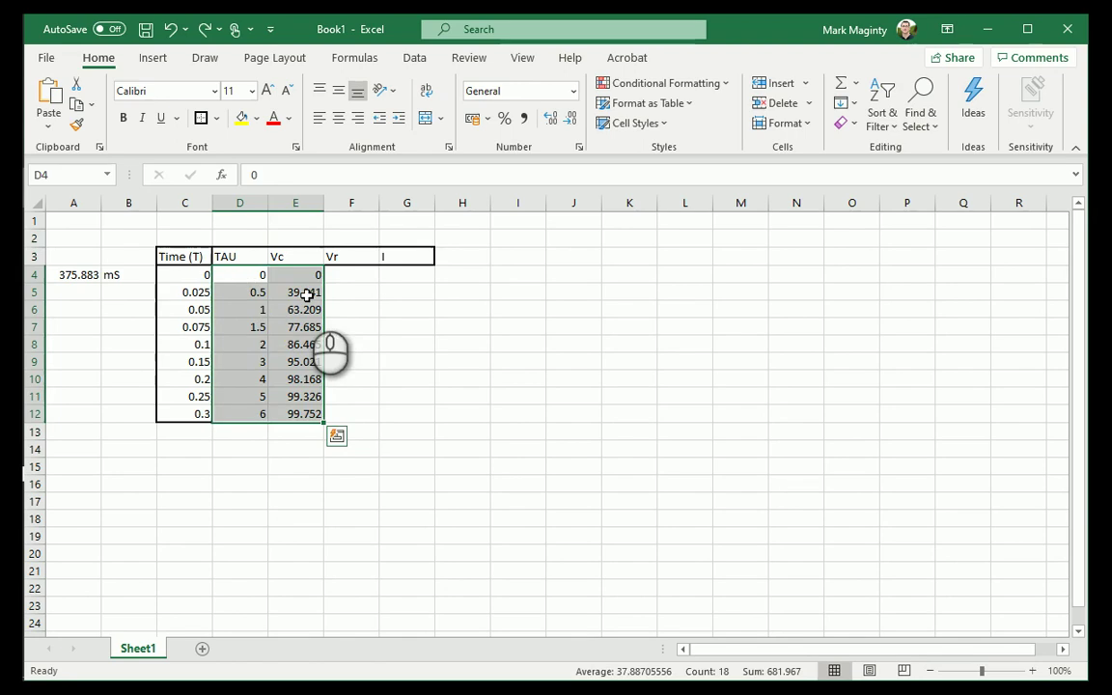
{"action": "left_click", "coordinate": [302, 236]}
{"action": "type", "text": "Meas"}
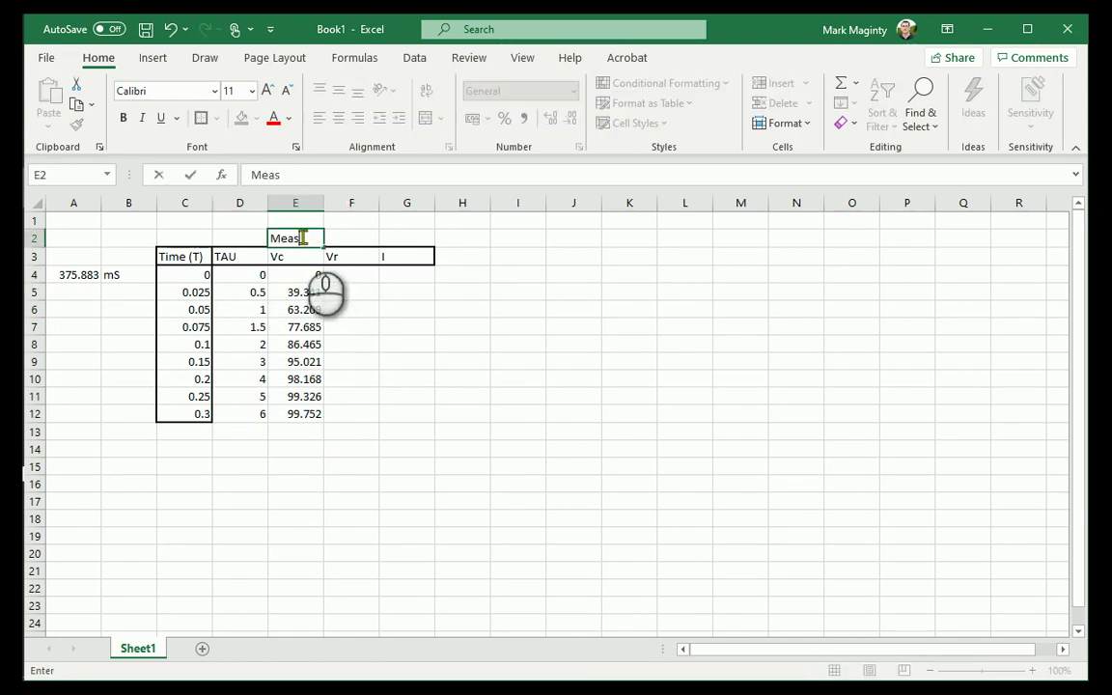
{"action": "key", "text": "Tab"}
{"action": "type", "text": "Ca"}
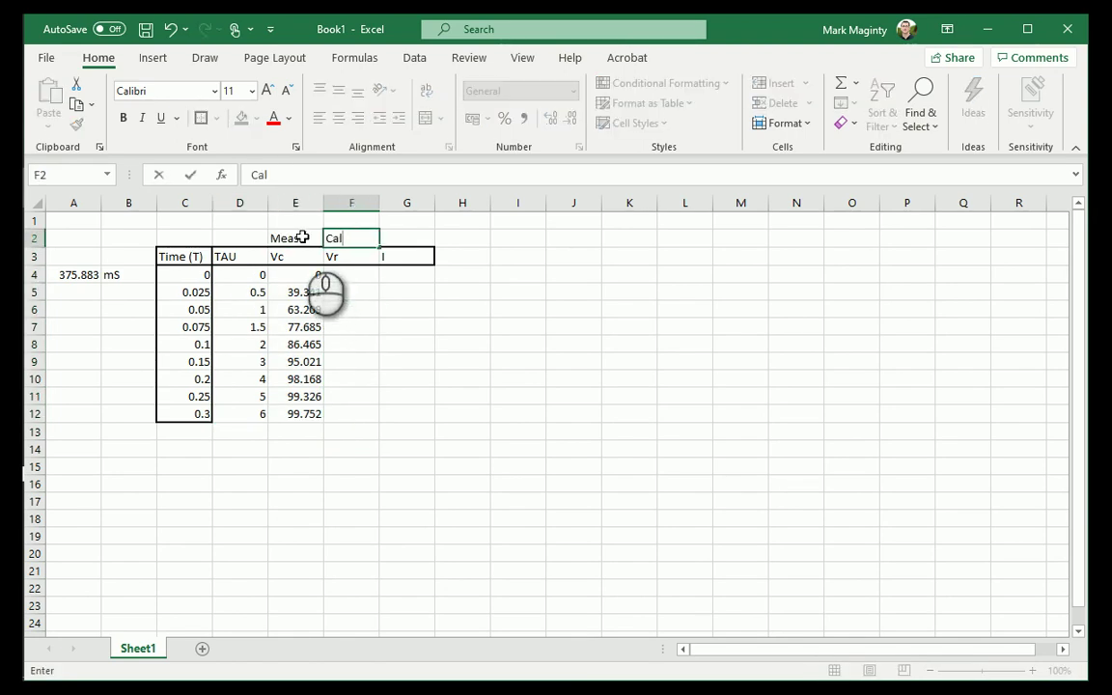
{"action": "type", "text": "lc."}
{"action": "key", "text": "Tab"}
{"action": "type", "text": "Ca"}
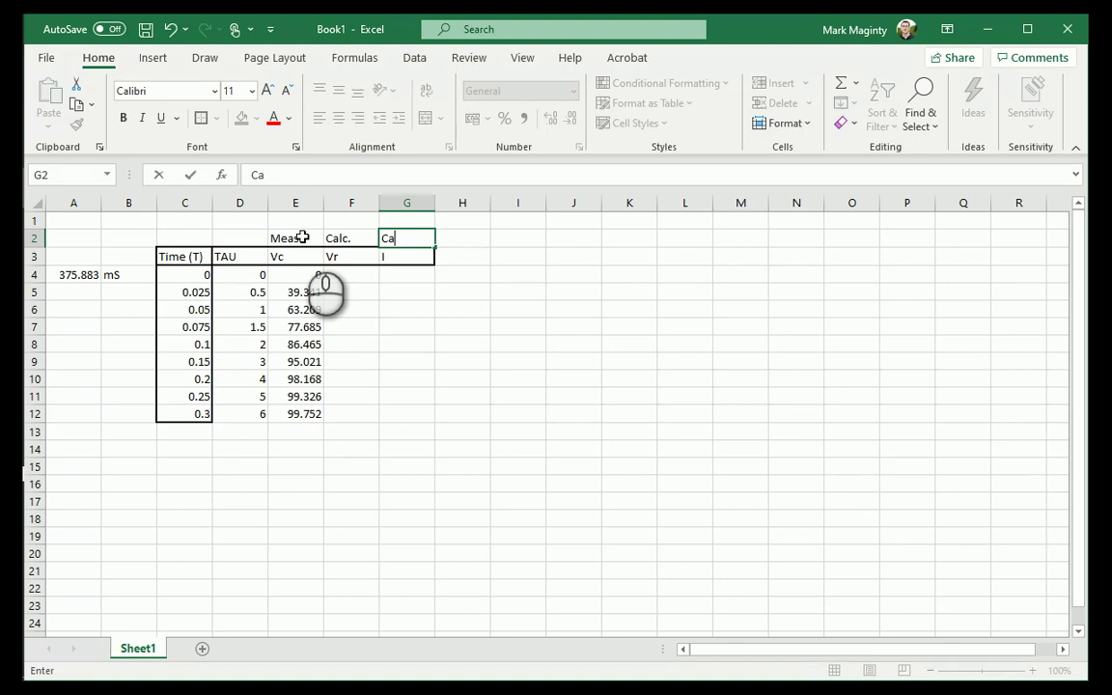
{"action": "key", "text": "Return"}
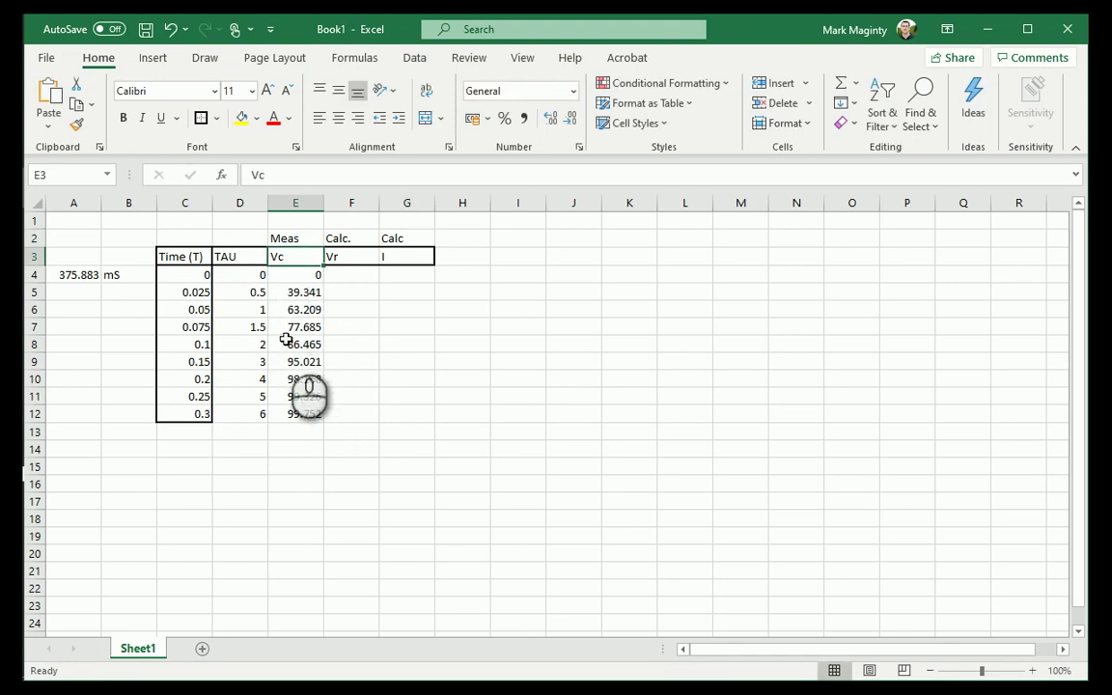
Step: Select the Time, Vc, Vr and I data ranges in turn to review them
{"action": "left_click_drag", "start_coordinate": [183, 276], "coordinate": [185, 417]}
{"action": "left_click", "coordinate": [188, 451]}
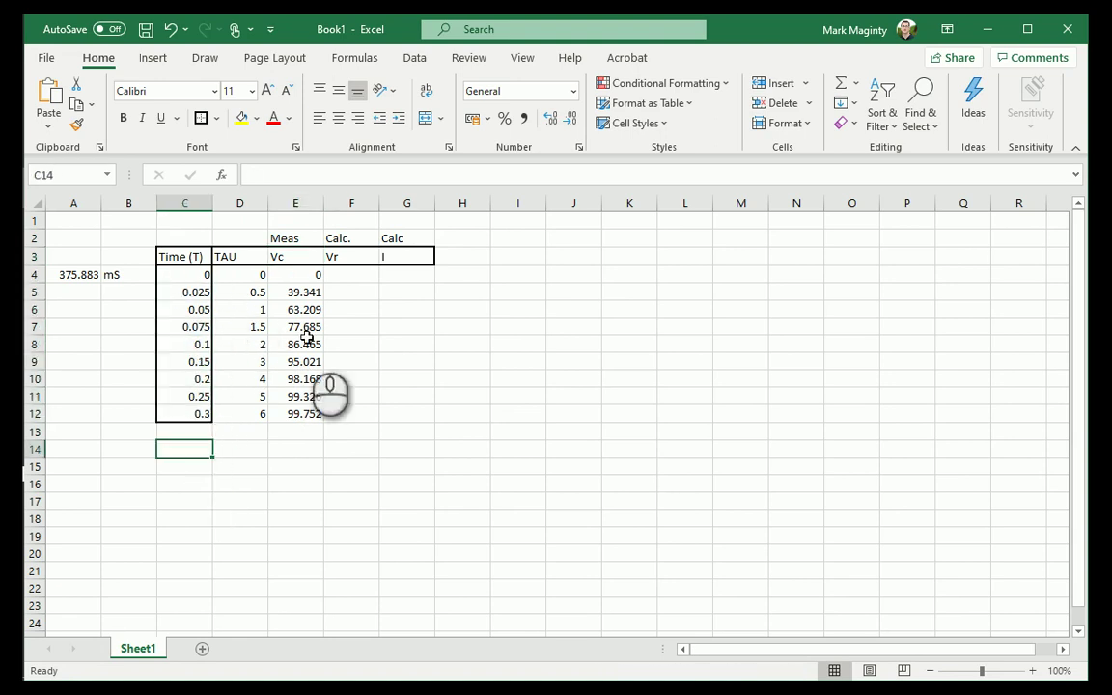
{"action": "left_click_drag", "start_coordinate": [290, 278], "coordinate": [398, 415]}
{"action": "left_click", "coordinate": [383, 465]}
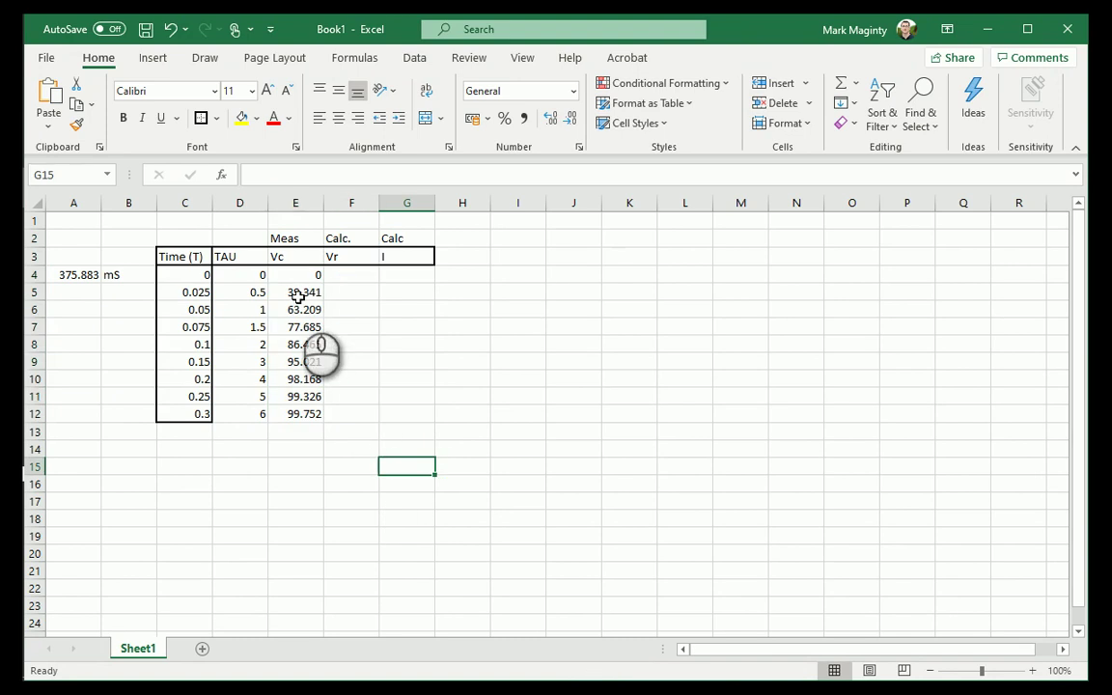
{"action": "left_click", "coordinate": [295, 204]}
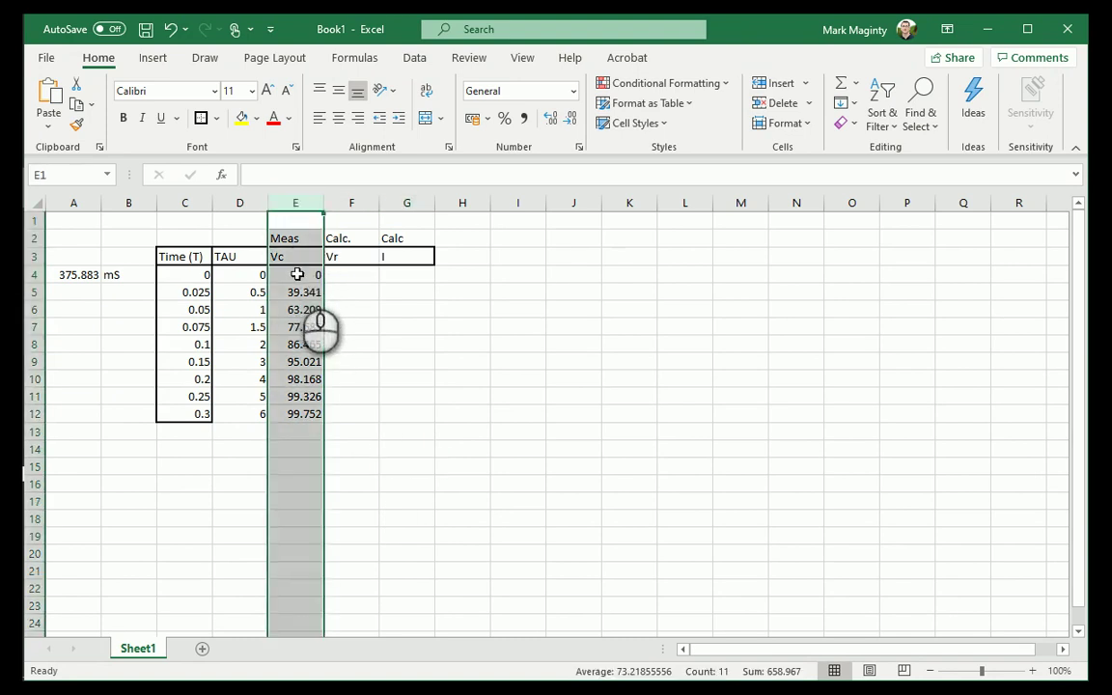
{"action": "left_click_drag", "start_coordinate": [296, 272], "coordinate": [295, 406]}
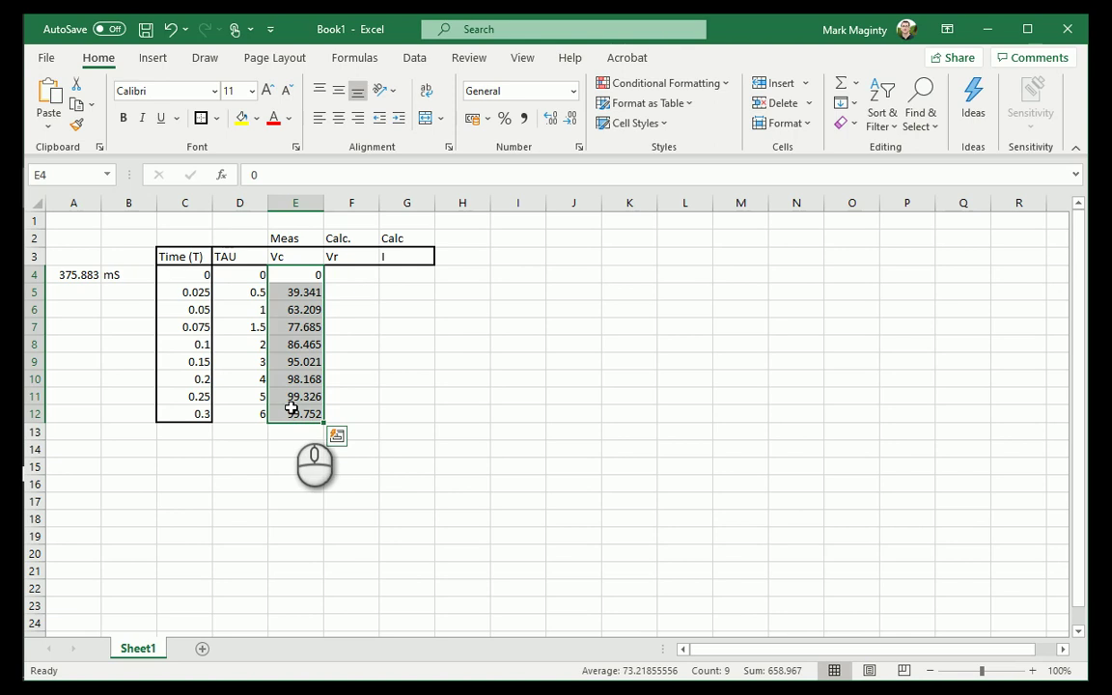
{"action": "left_click", "coordinate": [353, 272]}
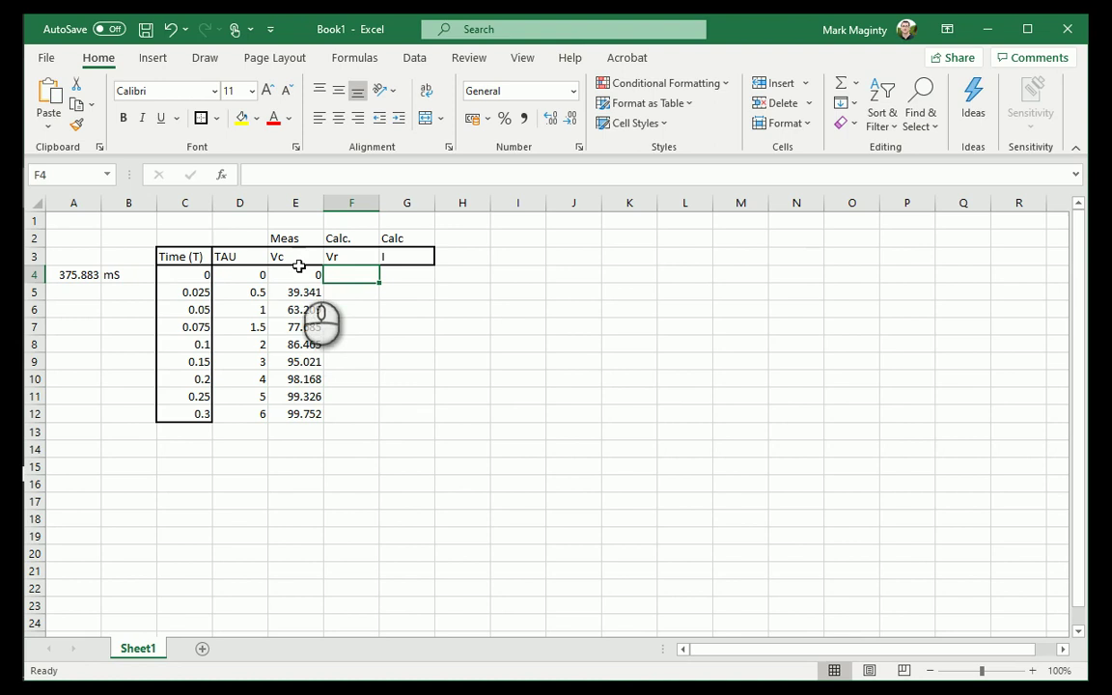
{"action": "left_click_drag", "start_coordinate": [296, 239], "coordinate": [417, 415]}
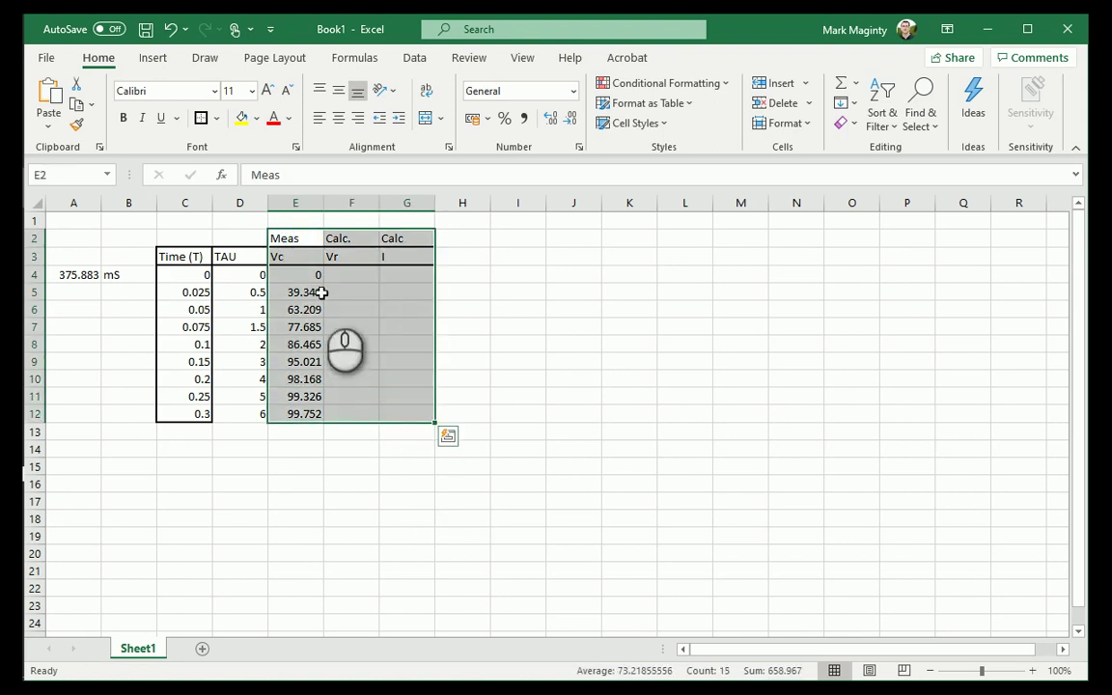
{"action": "left_click_drag", "start_coordinate": [296, 238], "coordinate": [288, 414]}
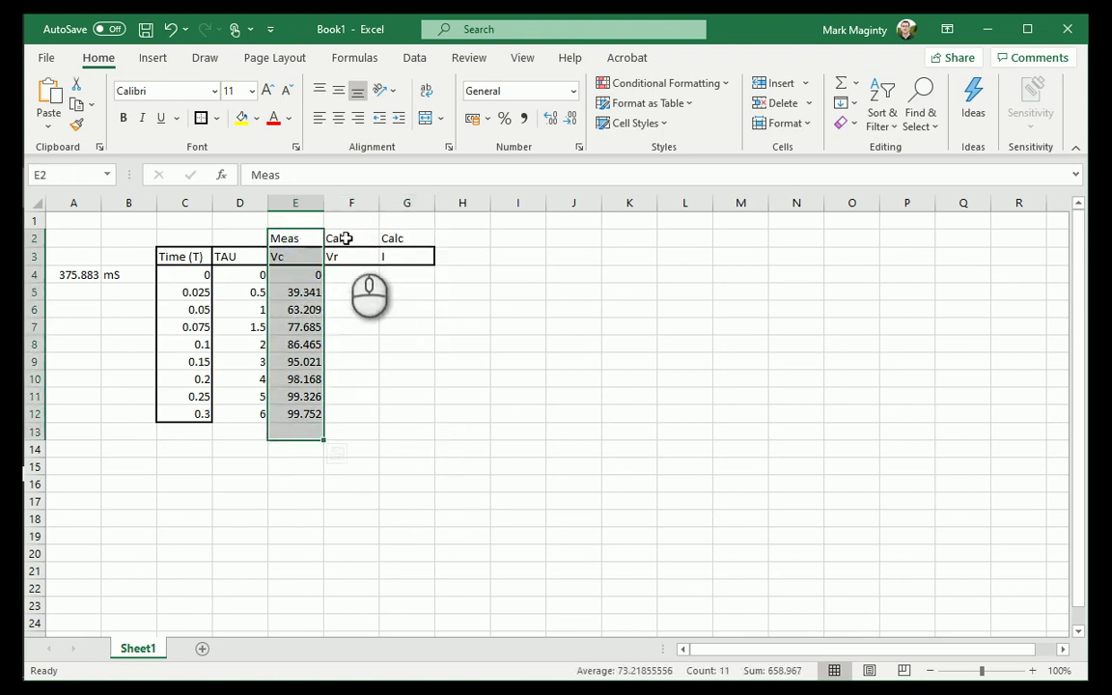
{"action": "left_click_drag", "start_coordinate": [345, 239], "coordinate": [339, 413]}
{"action": "left_click_drag", "start_coordinate": [397, 238], "coordinate": [416, 413]}
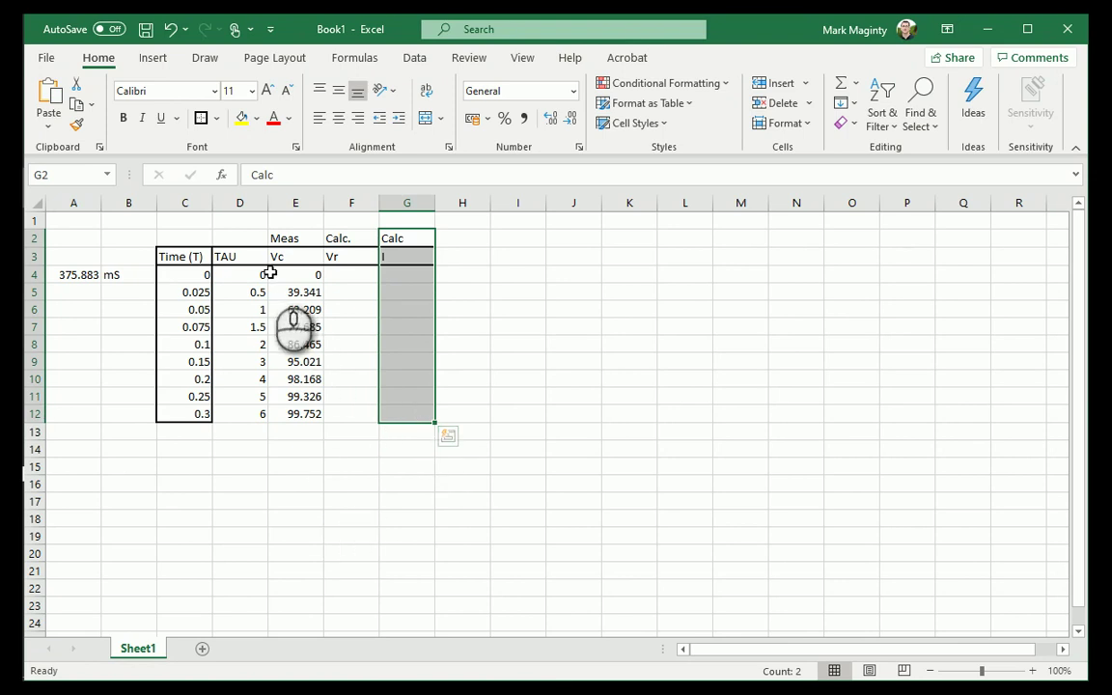
Step: On the Insert tab, select Vc E3:E12 together with Time C3:C12
{"action": "left_click", "coordinate": [152, 57]}
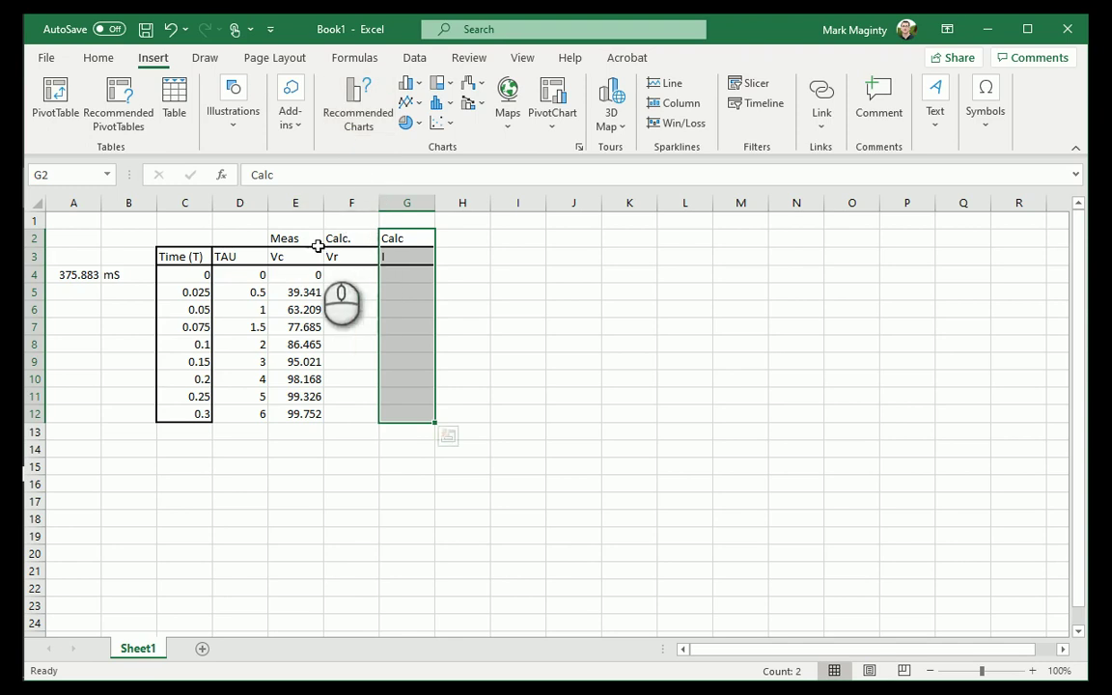
{"action": "left_click_drag", "start_coordinate": [300, 256], "coordinate": [286, 411]}
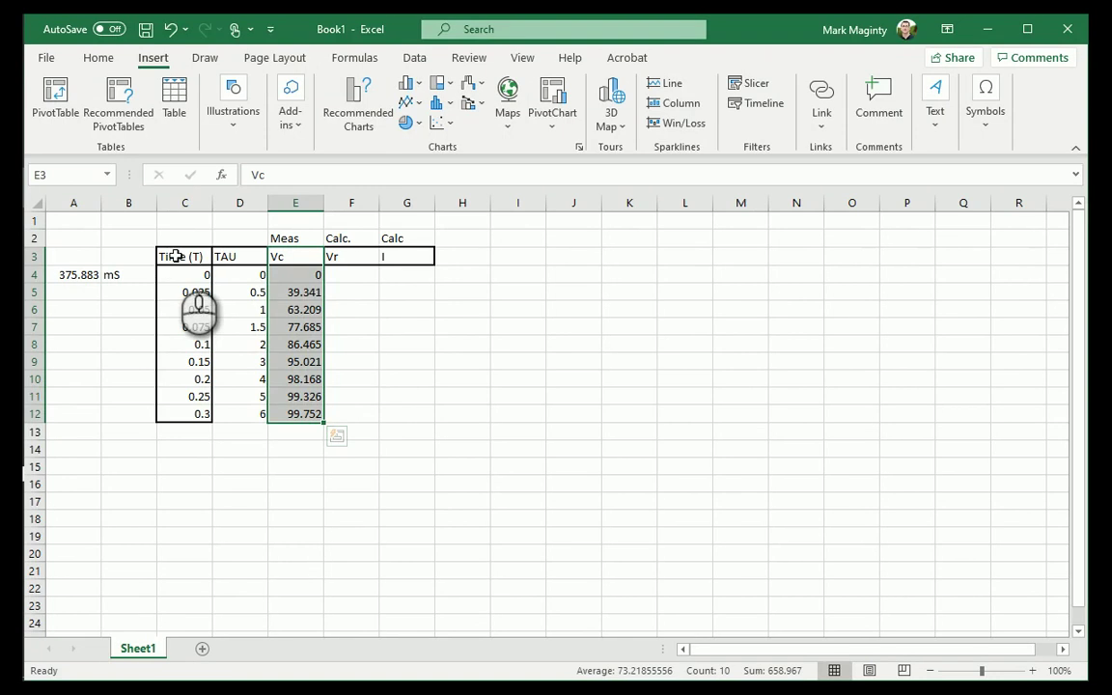
{"action": "left_click_drag", "start_coordinate": [173, 257], "coordinate": [175, 416]}
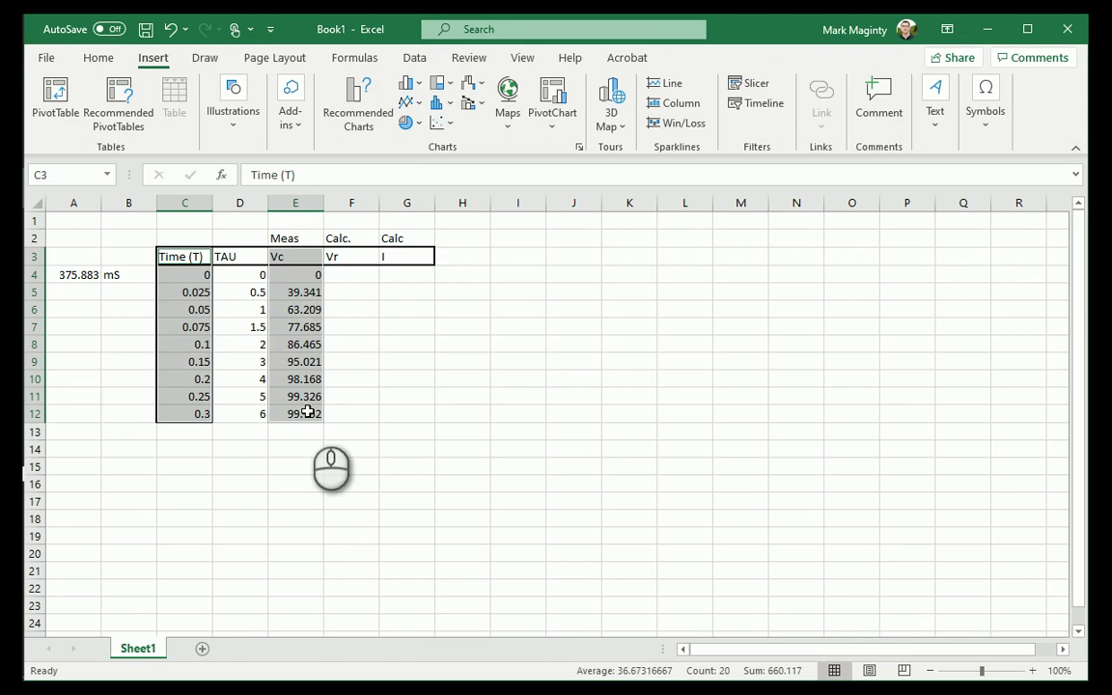
Step: Insert the recommended scatter chart of Vc versus Time, enlarged and placed beside the table
{"action": "left_click", "coordinate": [353, 118]}
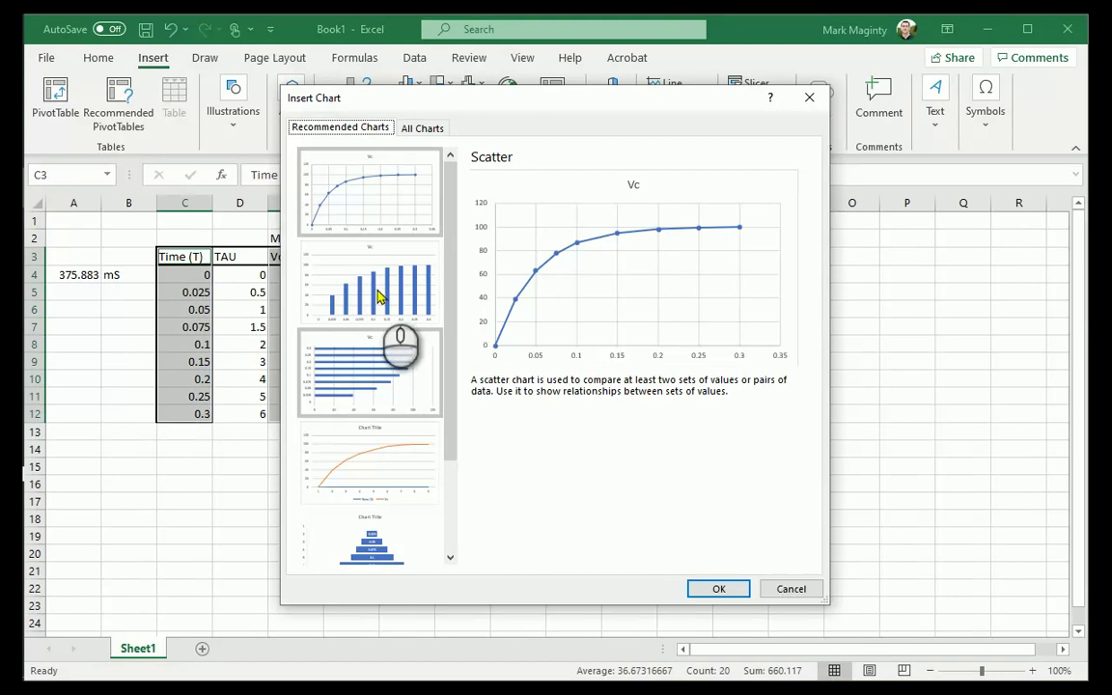
{"action": "left_click", "coordinate": [373, 208]}
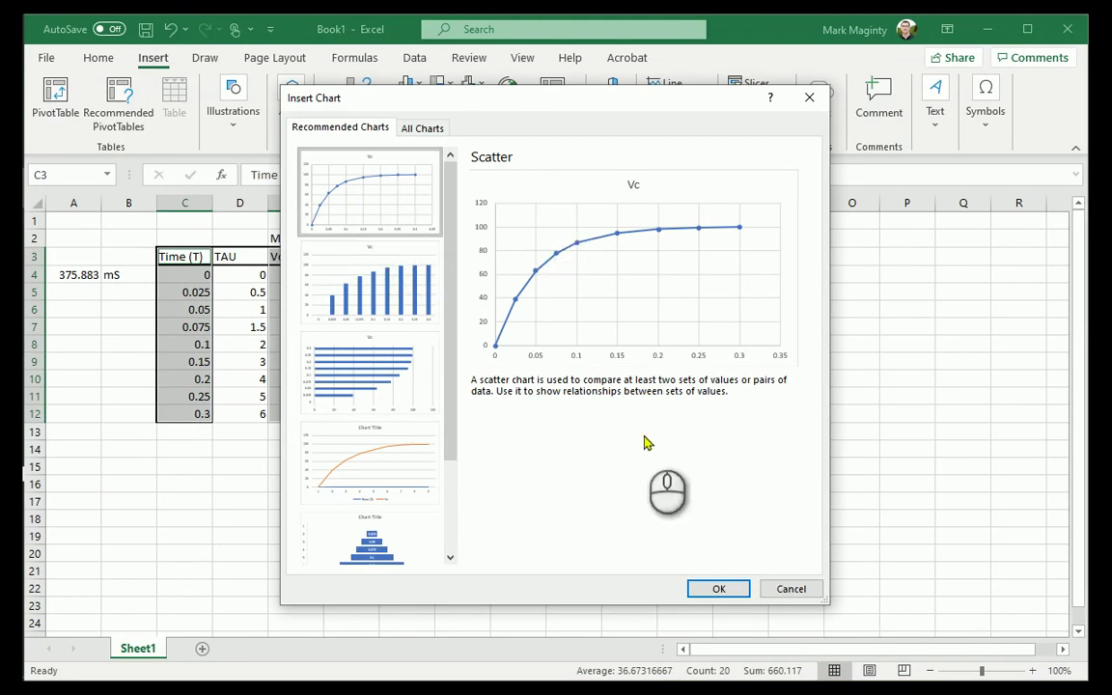
{"action": "left_click", "coordinate": [710, 596]}
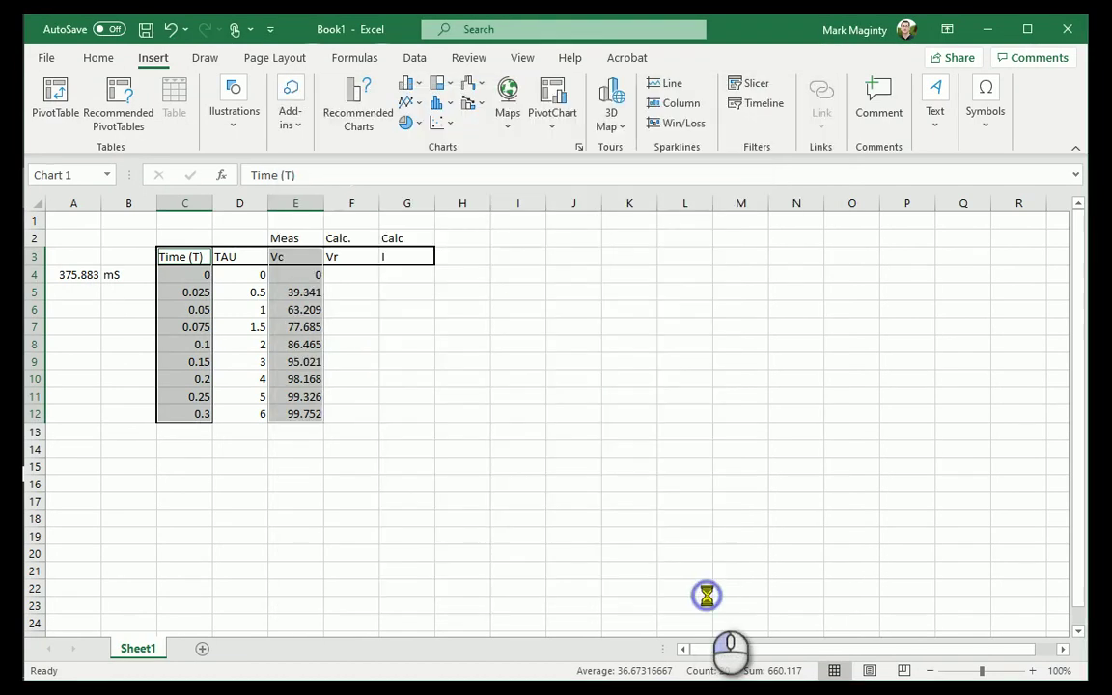
{"action": "left_click_drag", "start_coordinate": [765, 299], "coordinate": [889, 242]}
{"action": "left_click_drag", "start_coordinate": [769, 268], "coordinate": [875, 296]}
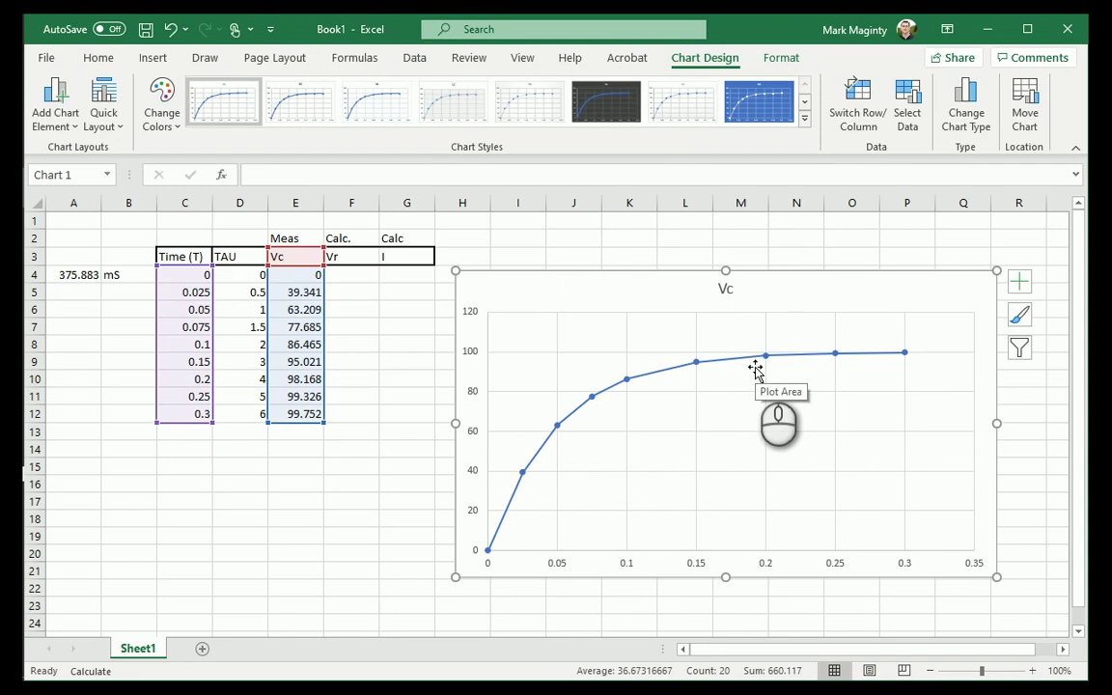
Step: Add axis titles and name the vertical one 'Voltage across Capacitor, VOLTS'
{"action": "left_click", "coordinate": [1023, 286]}
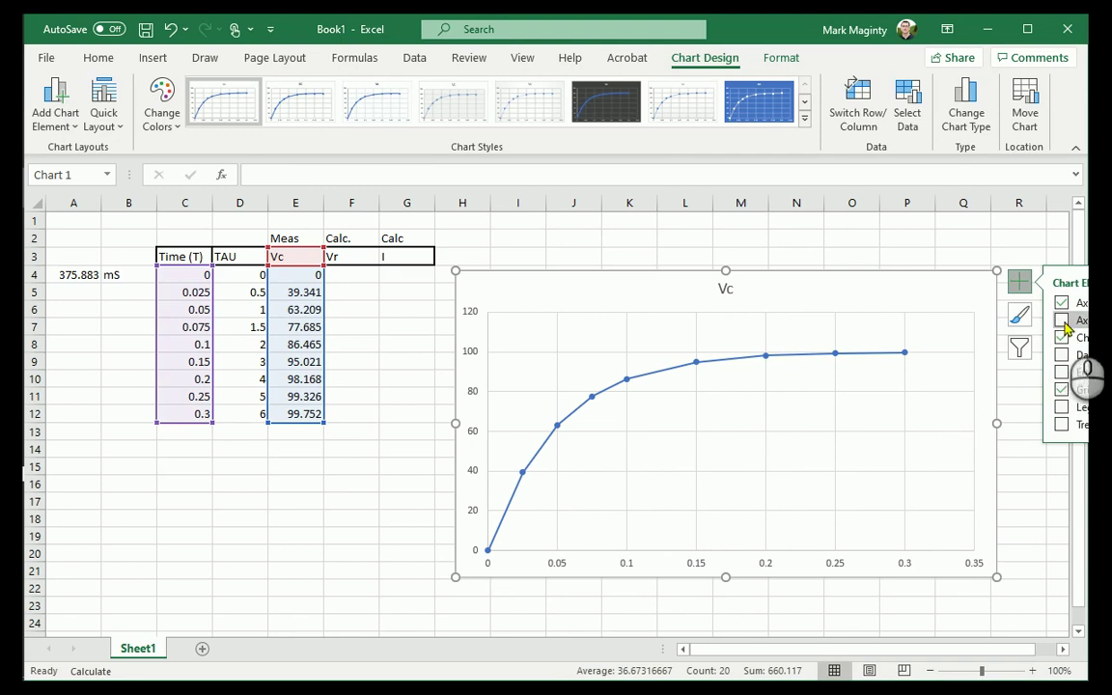
{"action": "left_click", "coordinate": [1061, 320]}
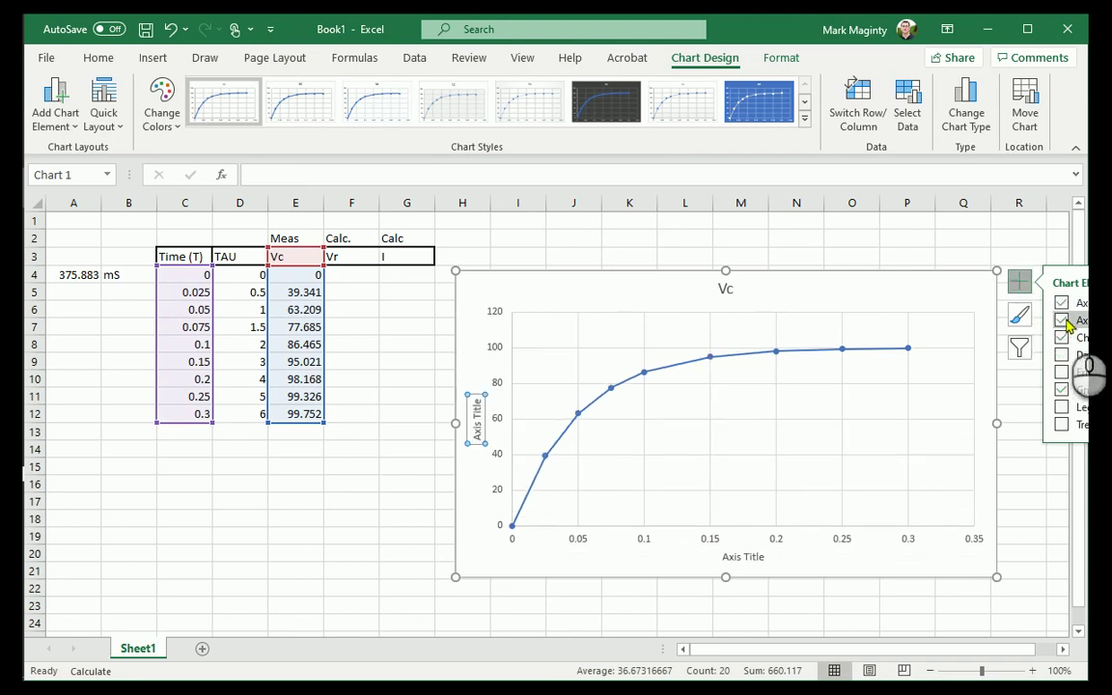
{"action": "triple_click", "coordinate": [477, 422]}
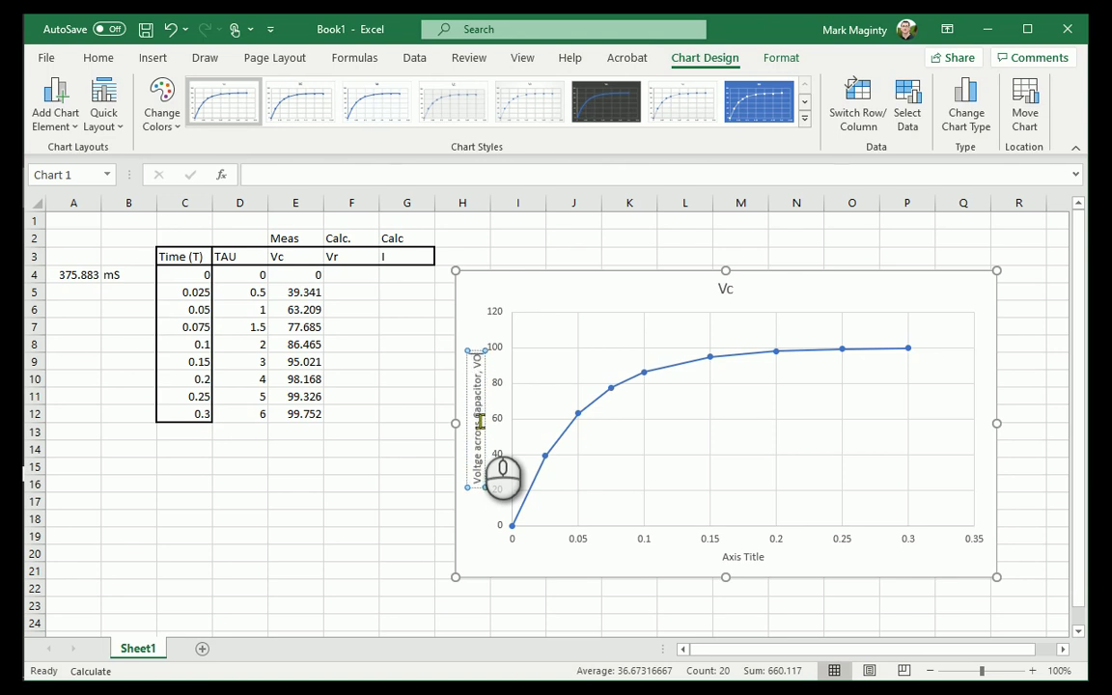
{"action": "key", "text": "BackSpace"}
{"action": "type", "text": "C"}
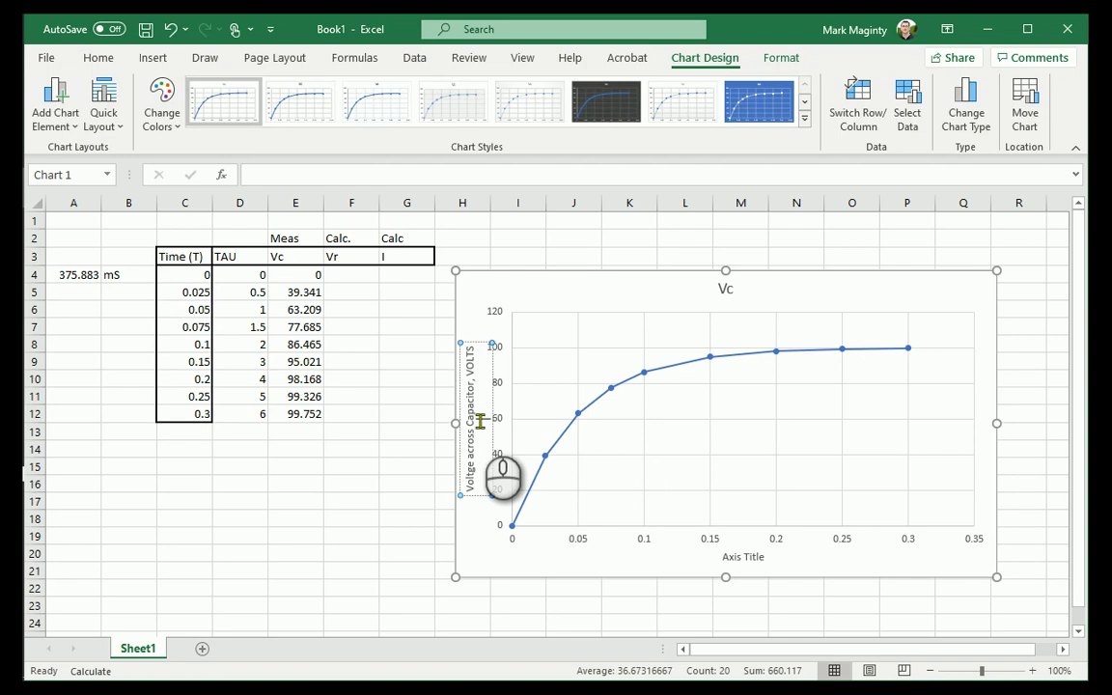
Step: Title the horizontal axis 'Time, Seconds'
{"action": "left_click", "coordinate": [748, 557]}
{"action": "left_click", "coordinate": [748, 557]}
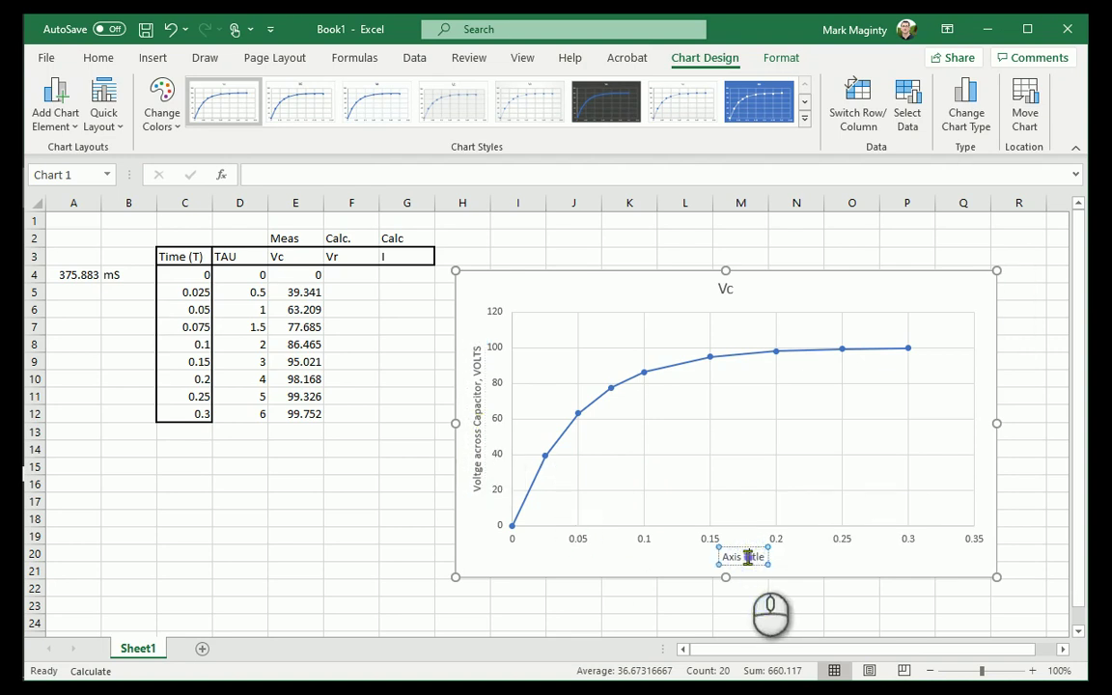
{"action": "double_click", "coordinate": [737, 558]}
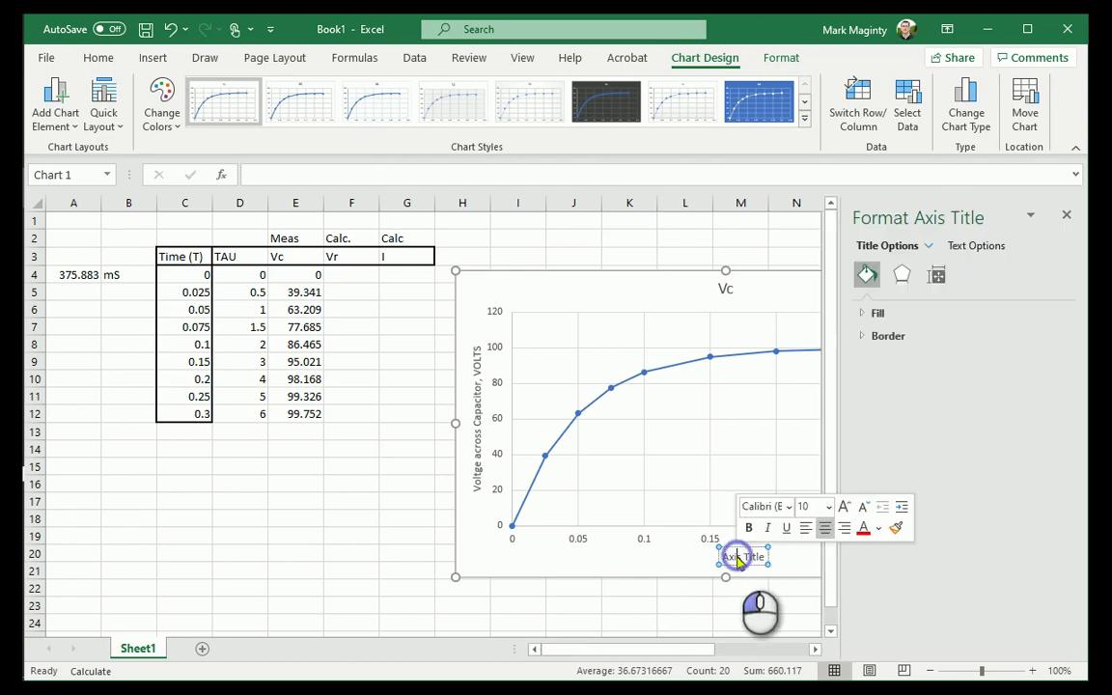
{"action": "key", "text": "Delete"}
{"action": "type", "text": "Tim"}
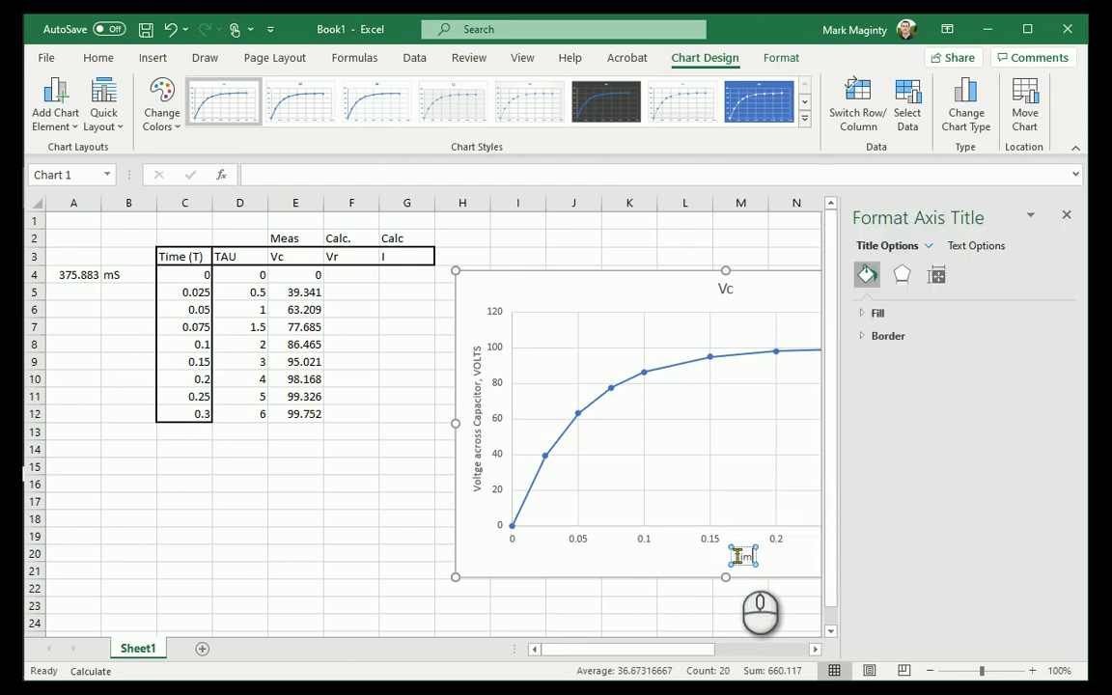
{"action": "type", "text": "e, Seconds"}
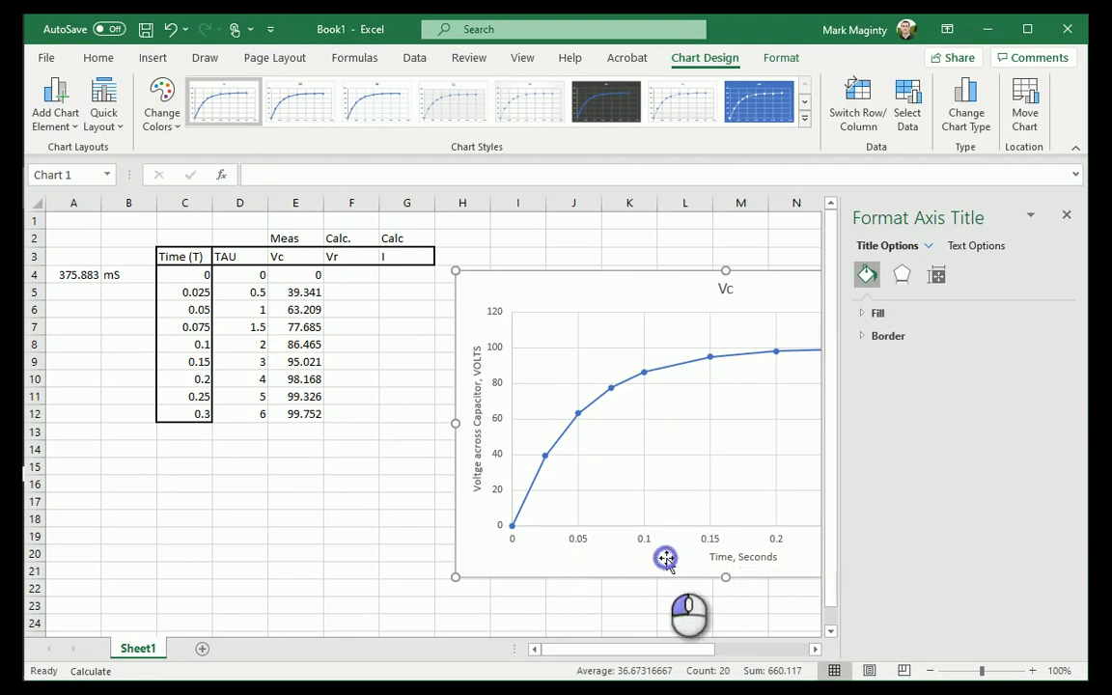
{"action": "left_click", "coordinate": [628, 568]}
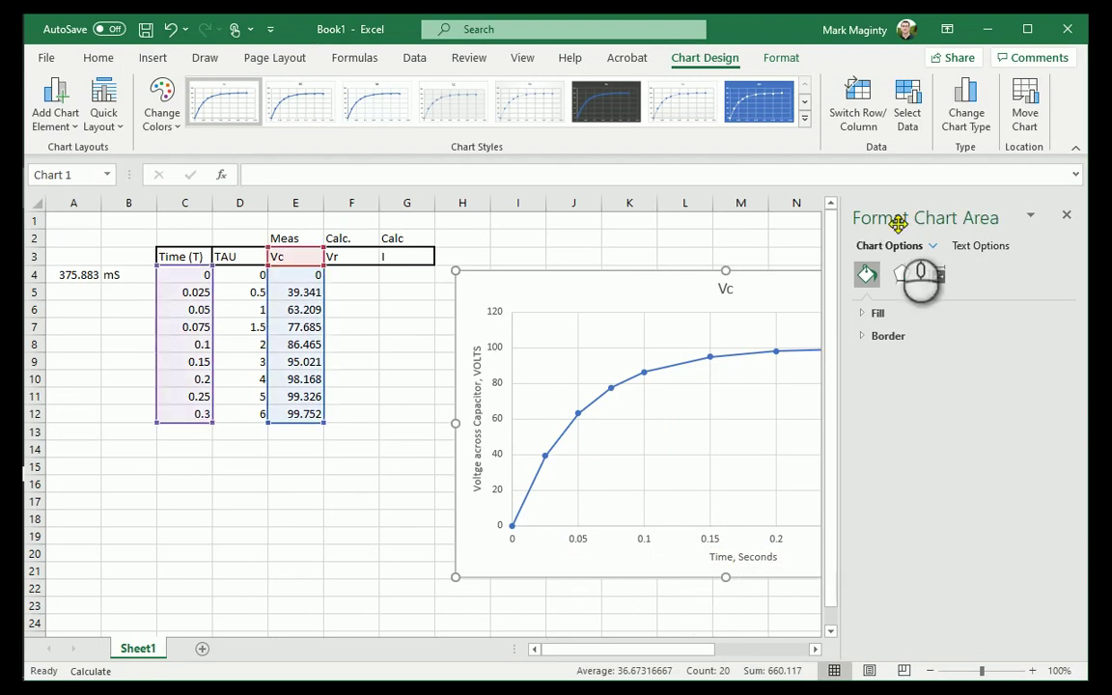
{"action": "left_click", "coordinate": [1066, 214]}
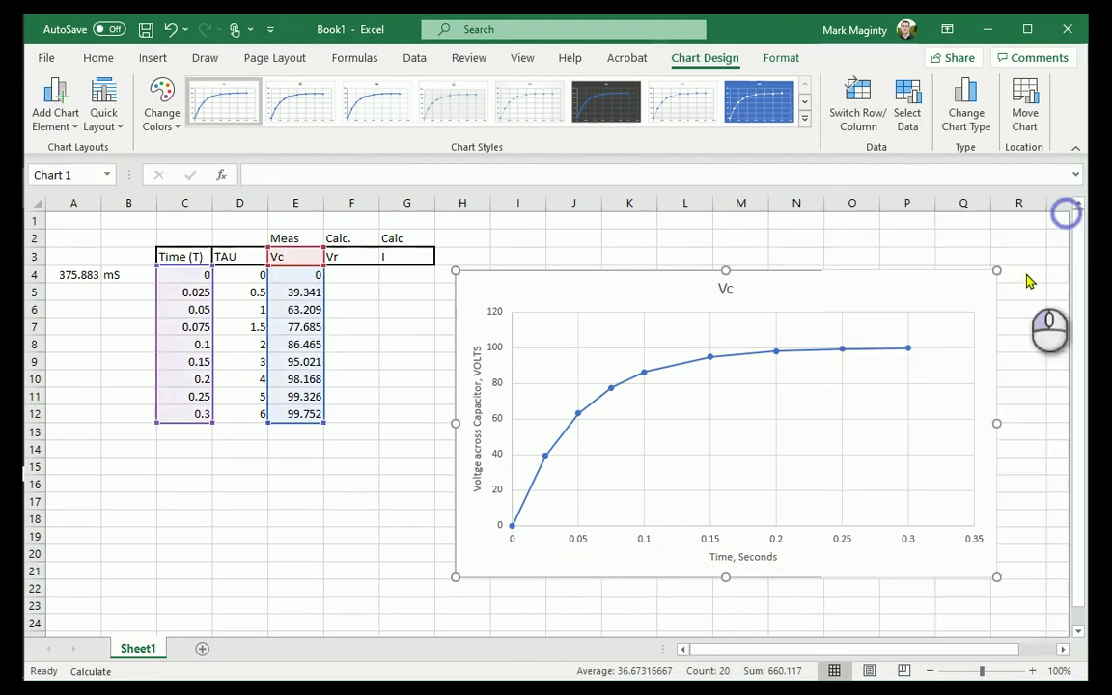
{"action": "left_click", "coordinate": [725, 285]}
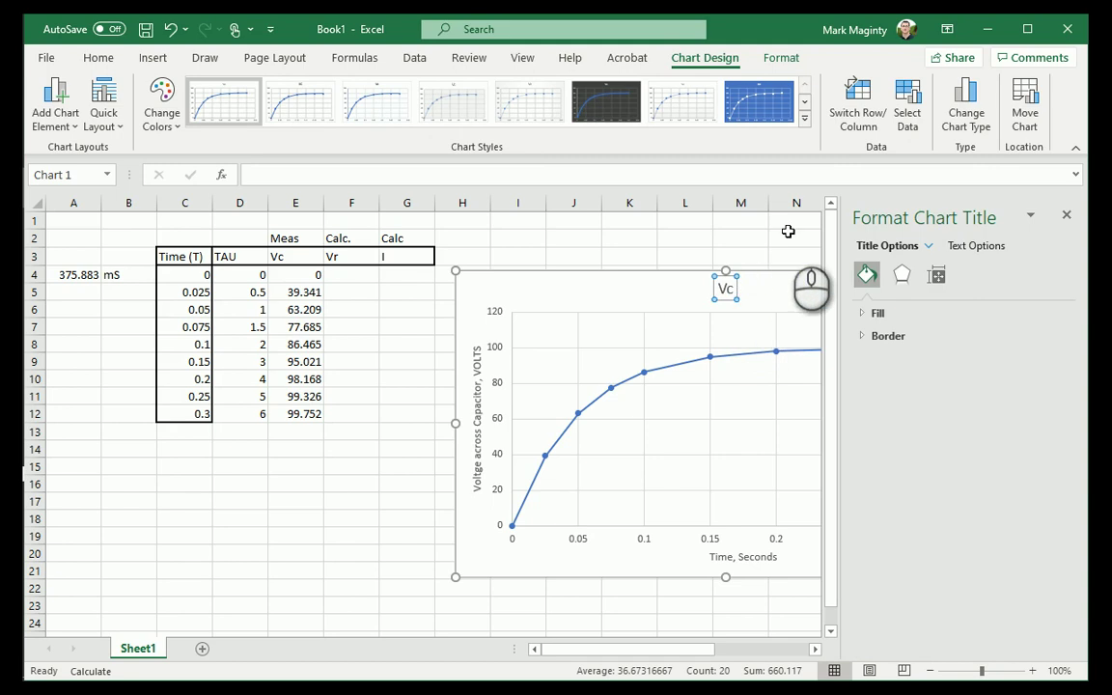
Step: Replace the Vc chart title with 'Capacitor Charging Voltage across capacitor against time graph.'
{"action": "left_click", "coordinate": [789, 231]}
{"action": "left_click", "coordinate": [1066, 214]}
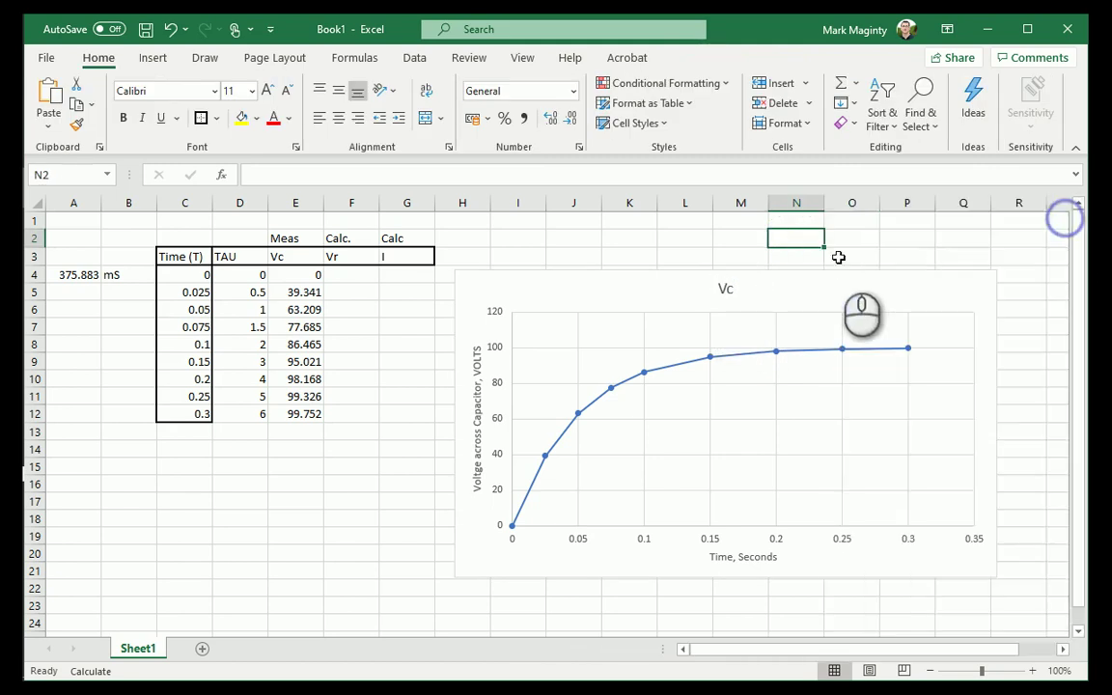
{"action": "left_click", "coordinate": [722, 292]}
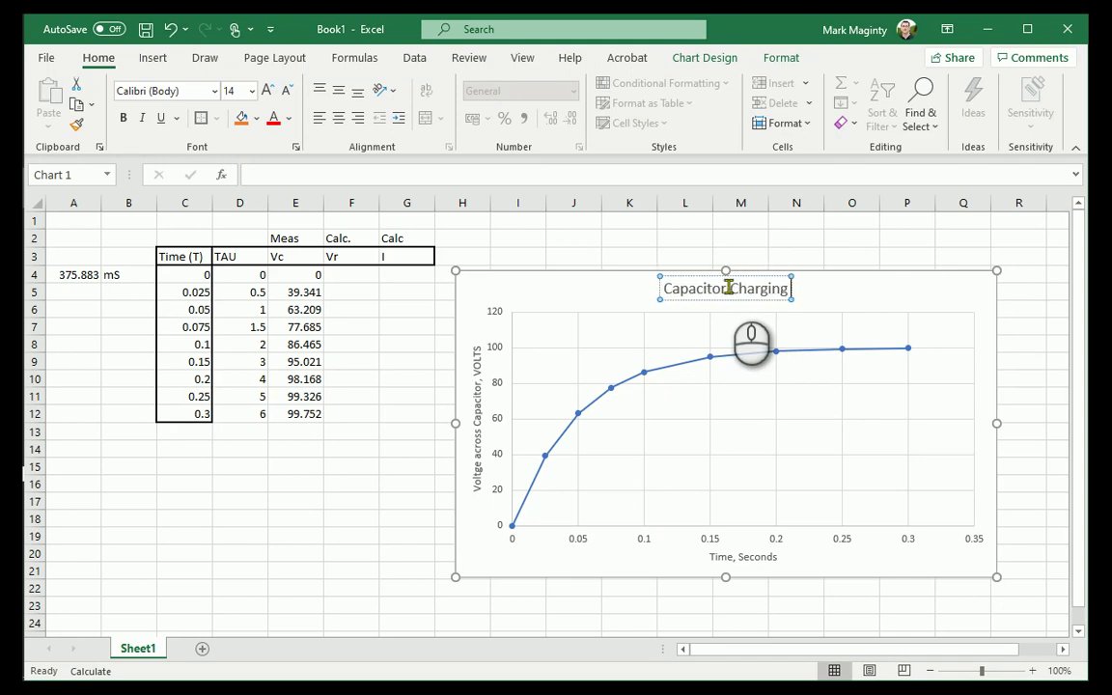
{"action": "type", "text": "tage"}
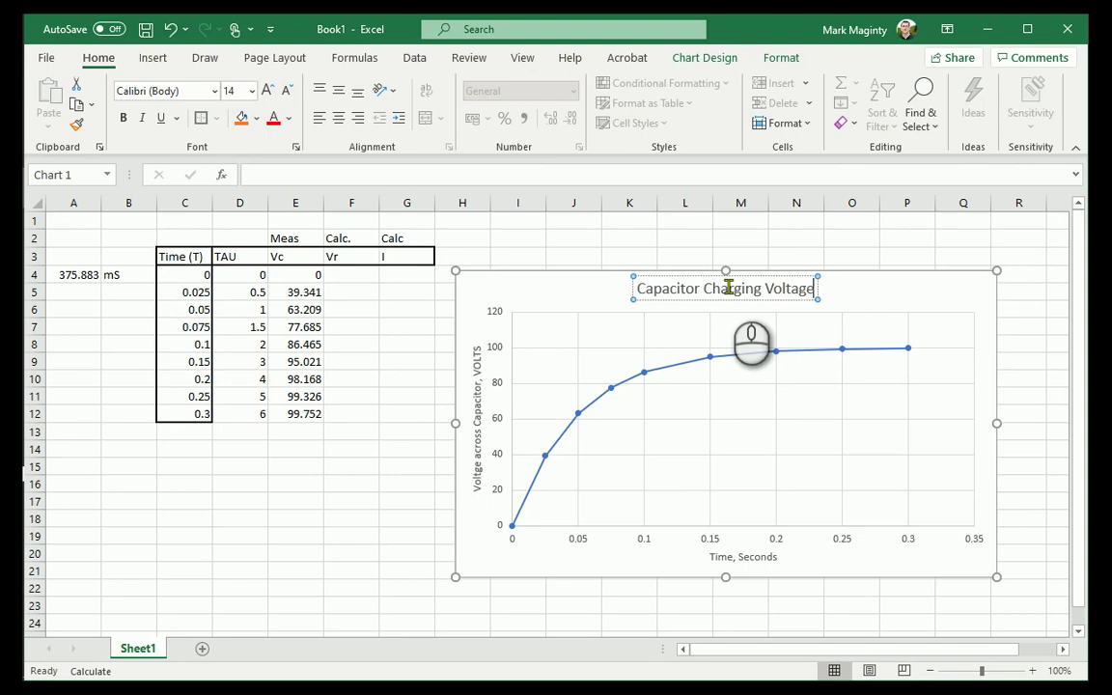
{"action": "type", "text": " acro"}
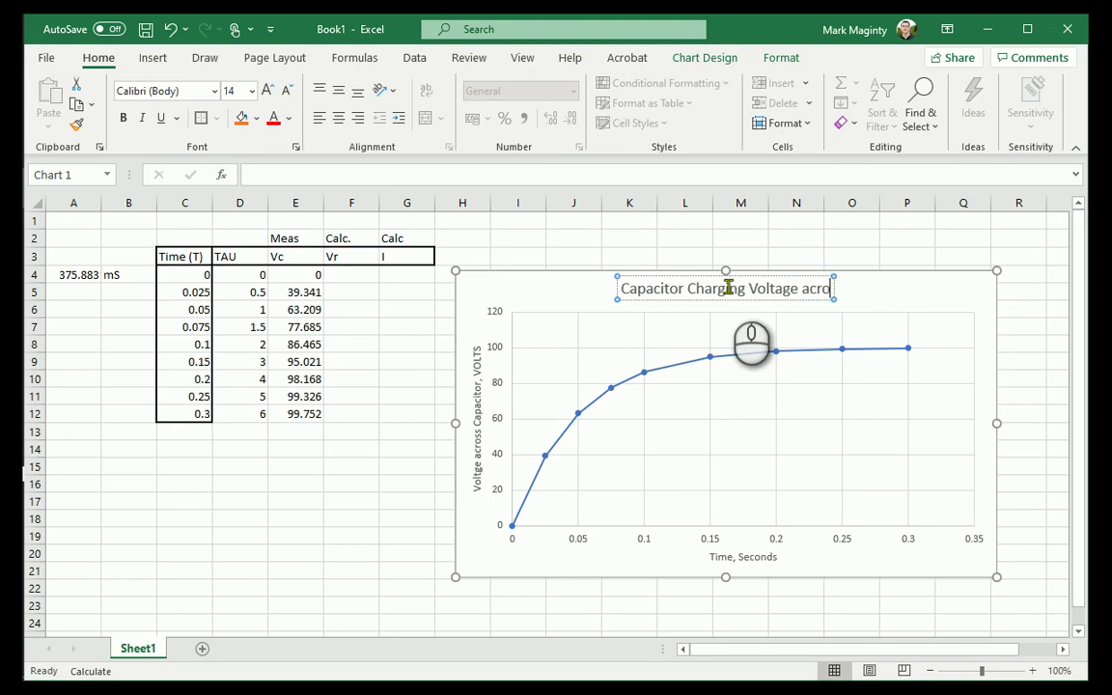
{"action": "type", "text": "ss capa"}
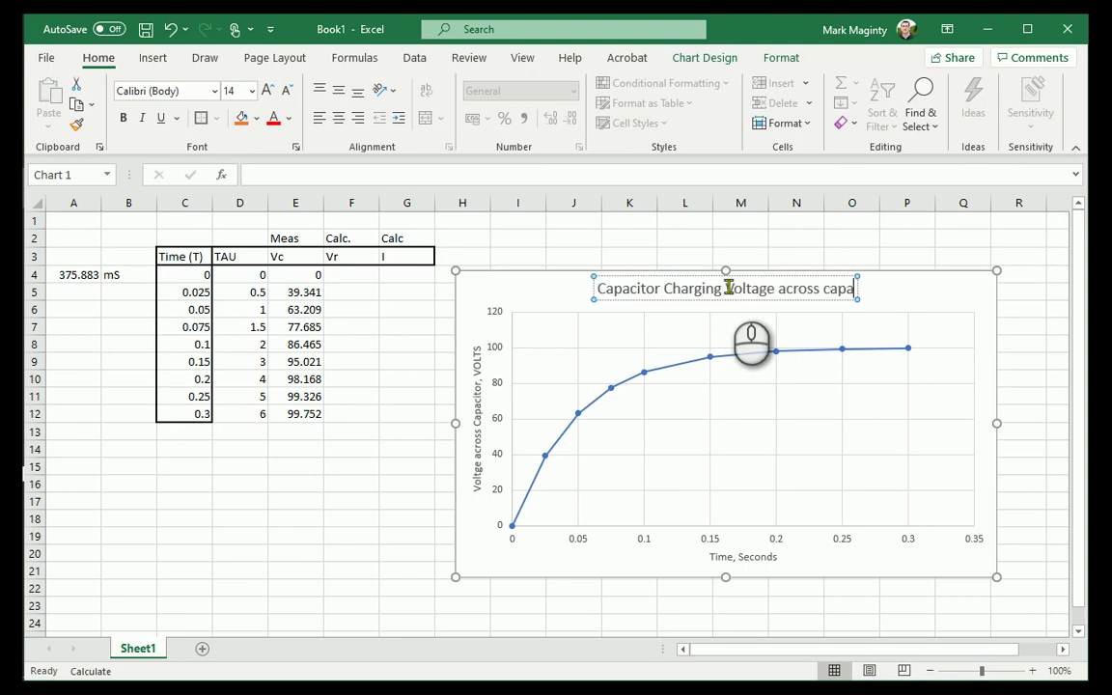
{"action": "type", "text": "citor against time"}
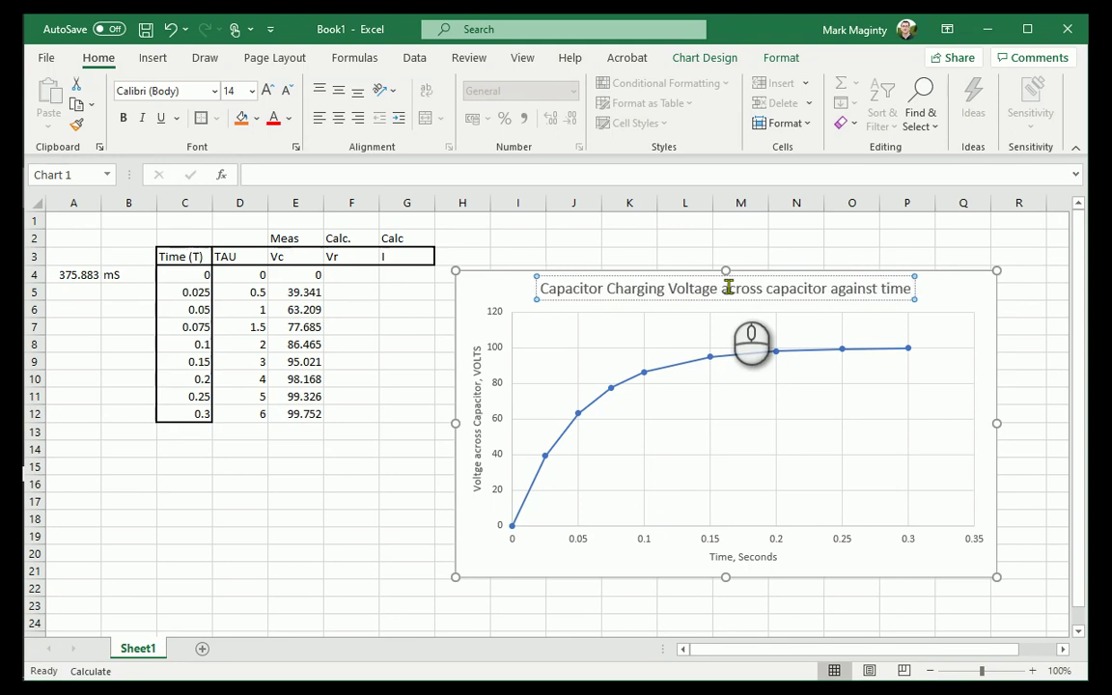
{"action": "type", "text": "graph."}
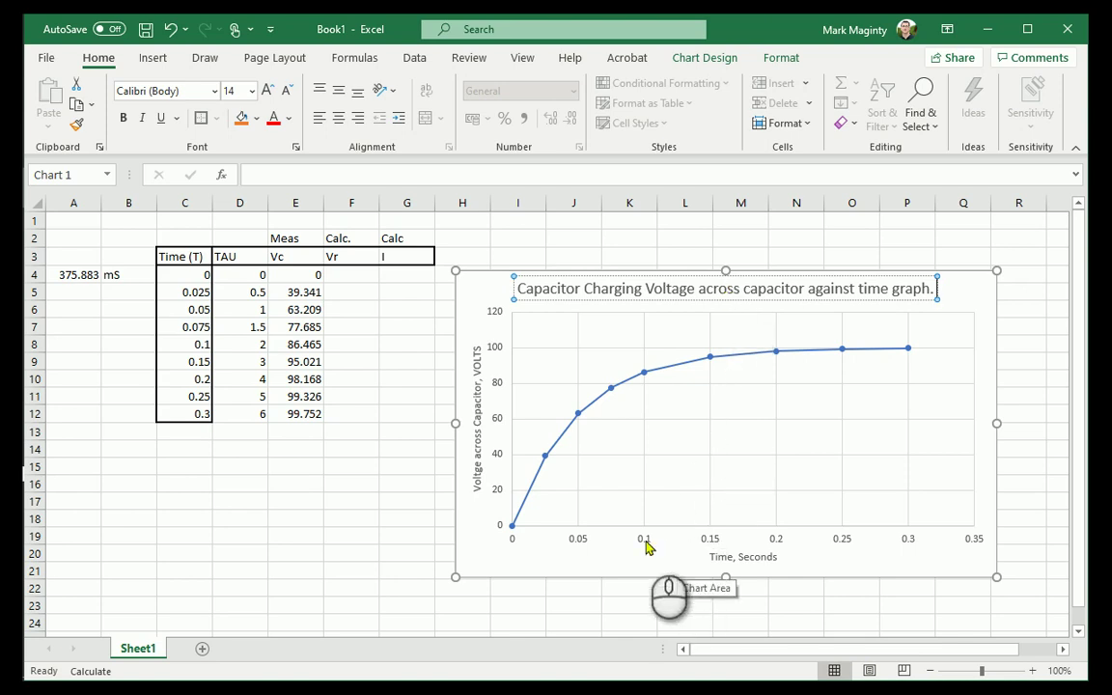
{"action": "left_click", "coordinate": [350, 532]}
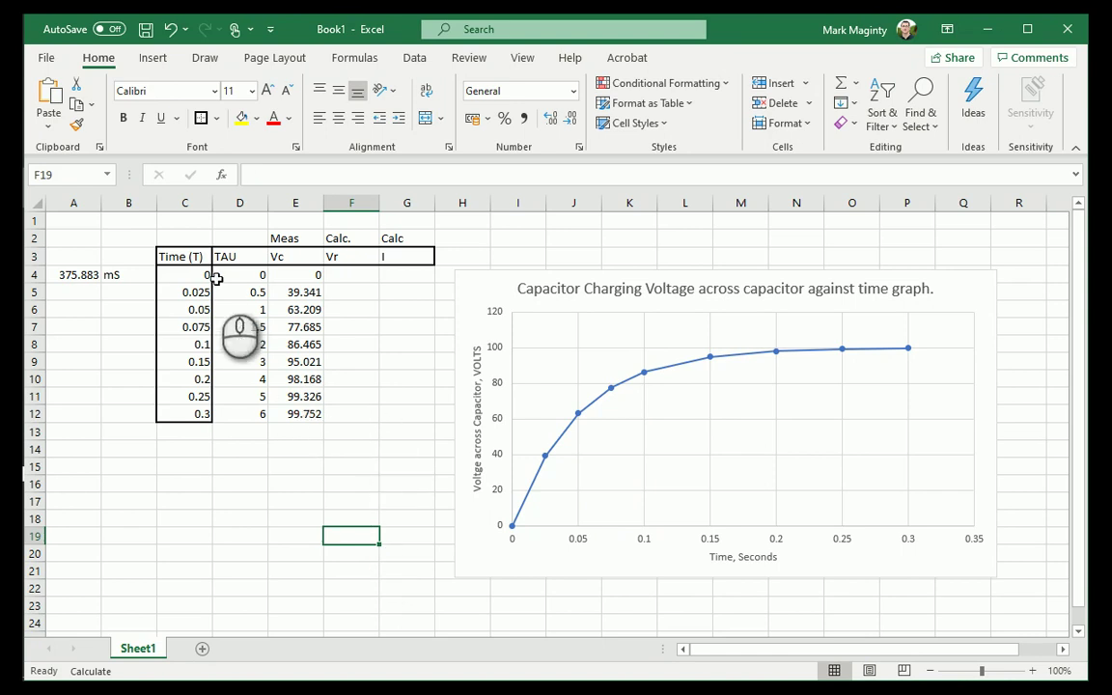
{"action": "left_click_drag", "start_coordinate": [193, 275], "coordinate": [184, 413]}
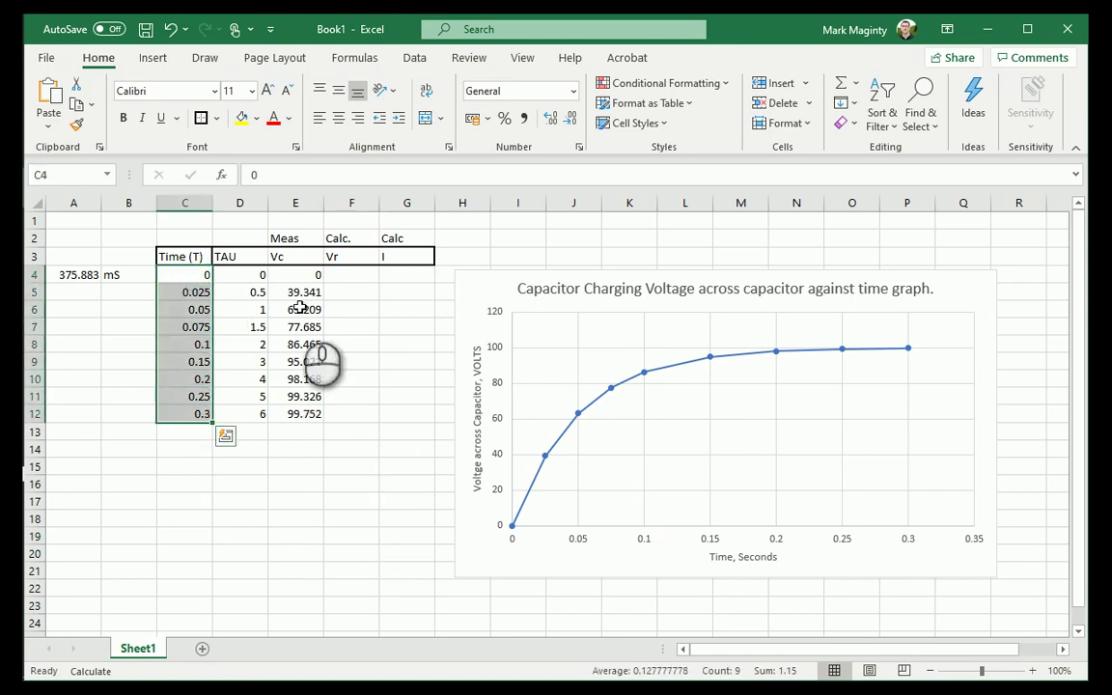
{"action": "left_click_drag", "start_coordinate": [294, 275], "coordinate": [283, 414]}
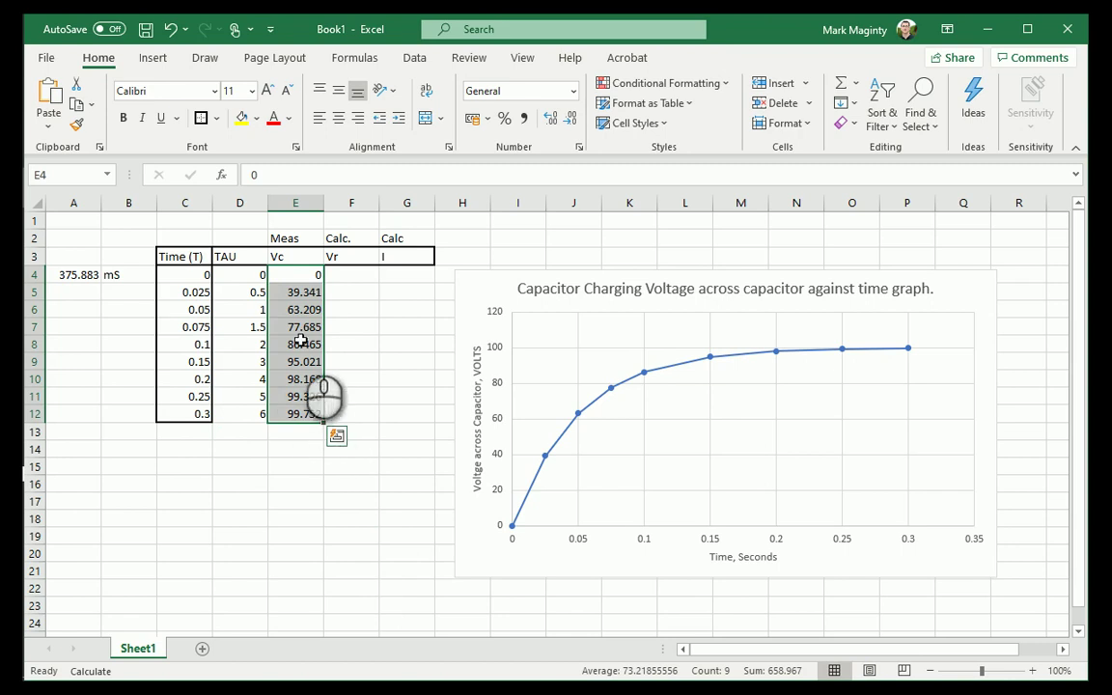
{"action": "left_click", "coordinate": [499, 283]}
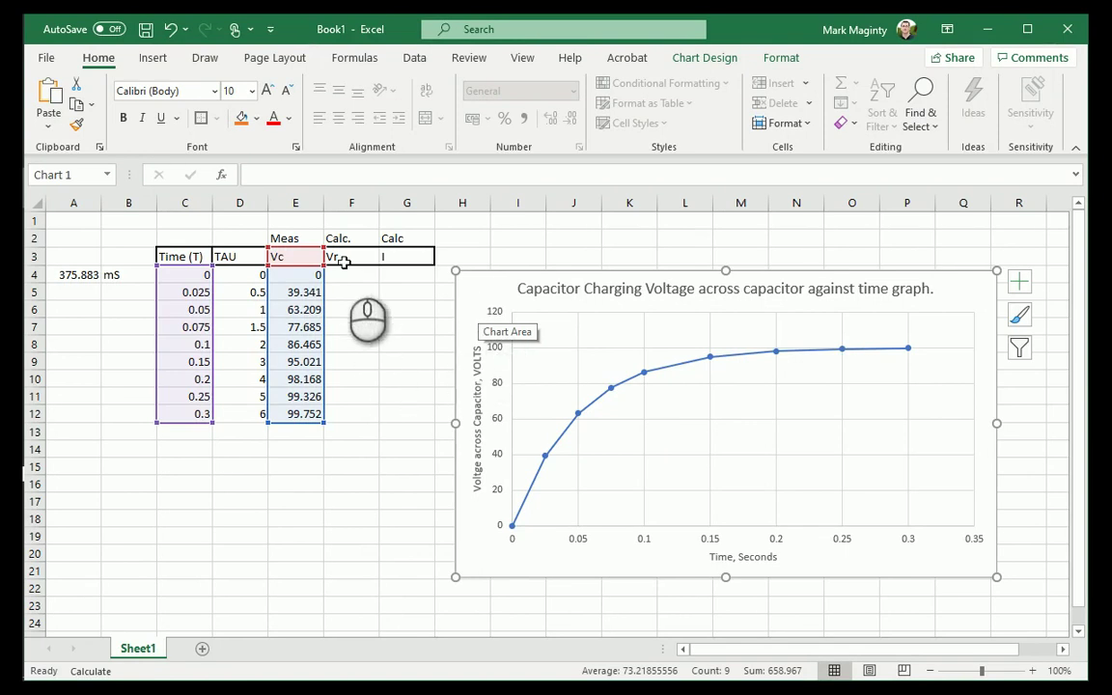
{"action": "left_click_drag", "start_coordinate": [347, 275], "coordinate": [393, 421]}
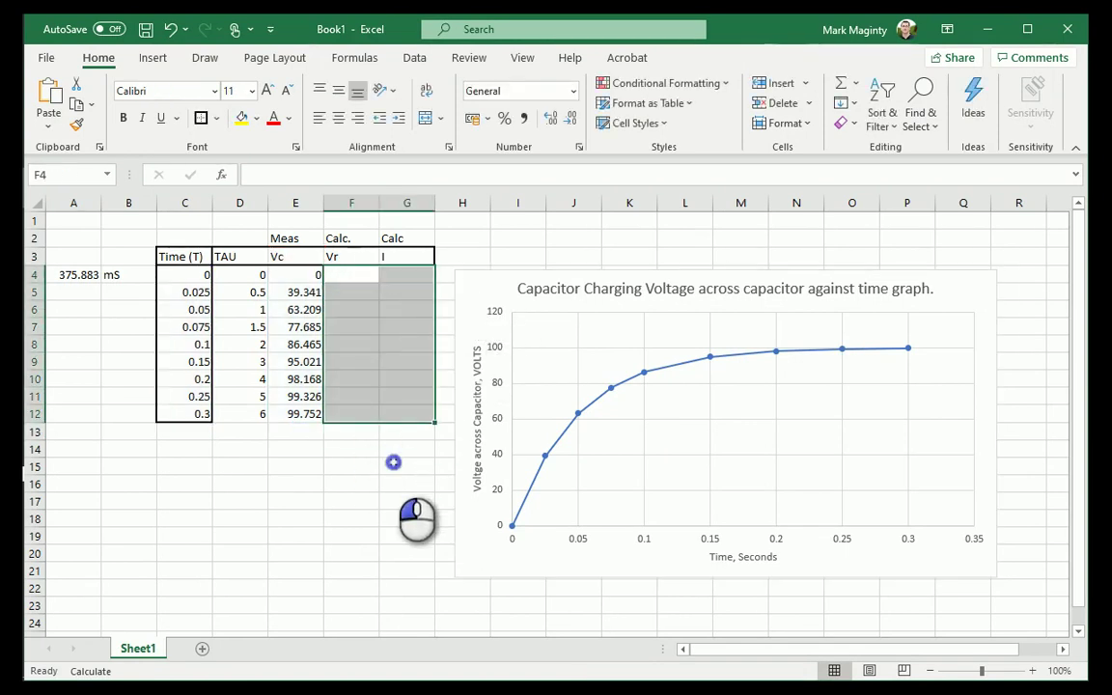
{"action": "left_click", "coordinate": [391, 465]}
{"action": "left_click", "coordinate": [364, 277]}
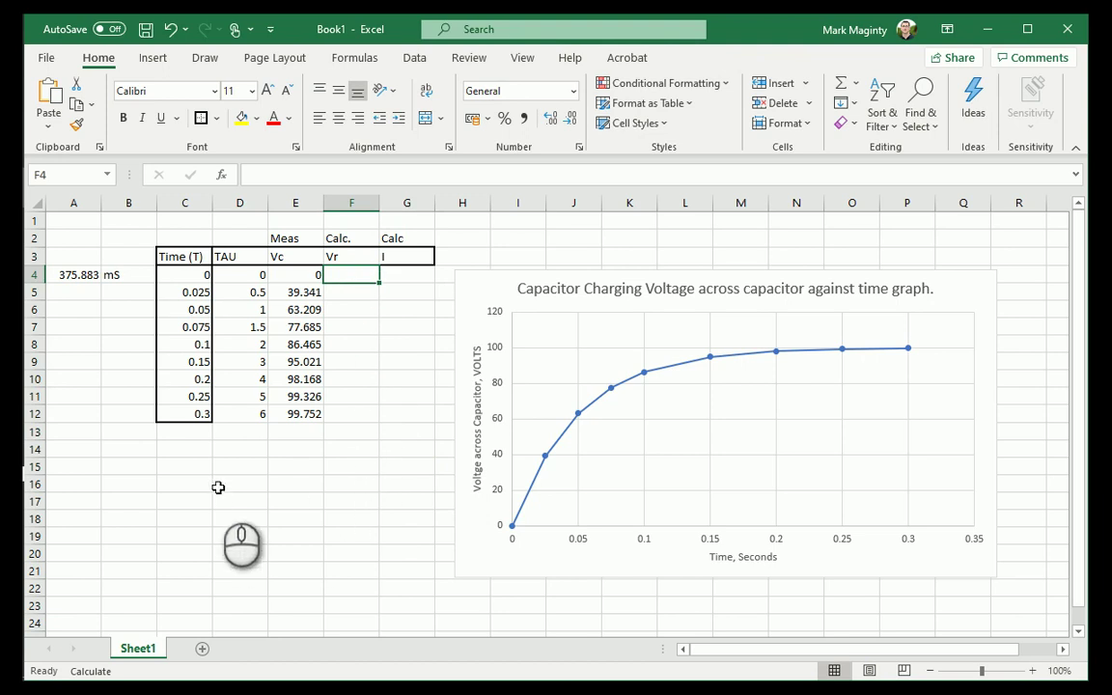
Step: Enter the supply label Vs with value 100 in C15:D15
{"action": "left_click", "coordinate": [193, 468]}
{"action": "type", "text": "V"}
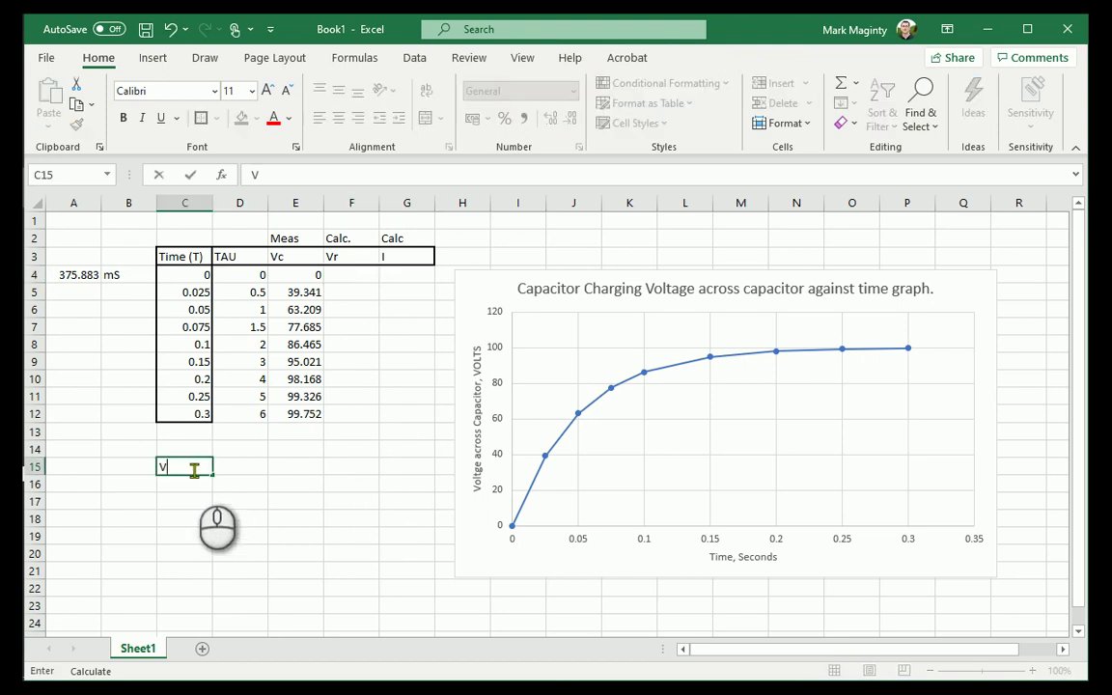
{"action": "type", "text": "s"}
{"action": "key", "text": "Tab"}
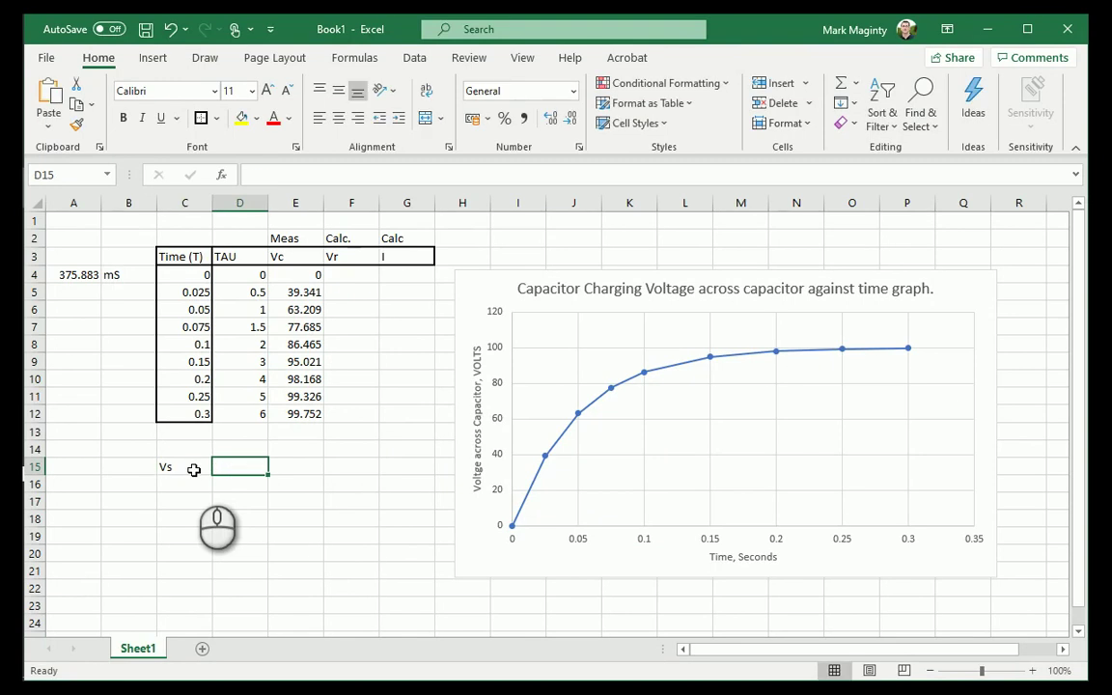
{"action": "type", "text": "100"}
{"action": "key", "text": "Return"}
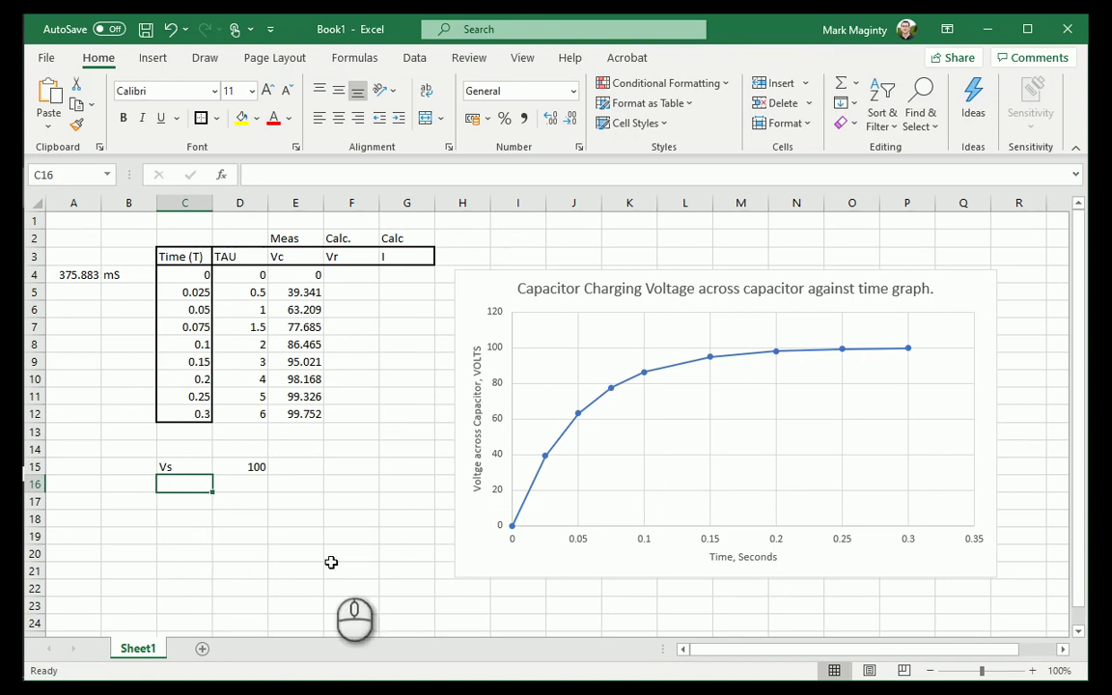
Step: Add the notes Vs=Vc+Vr and Vr=Vs-Vc in cells C16 and C17
{"action": "left_click", "coordinate": [293, 257]}
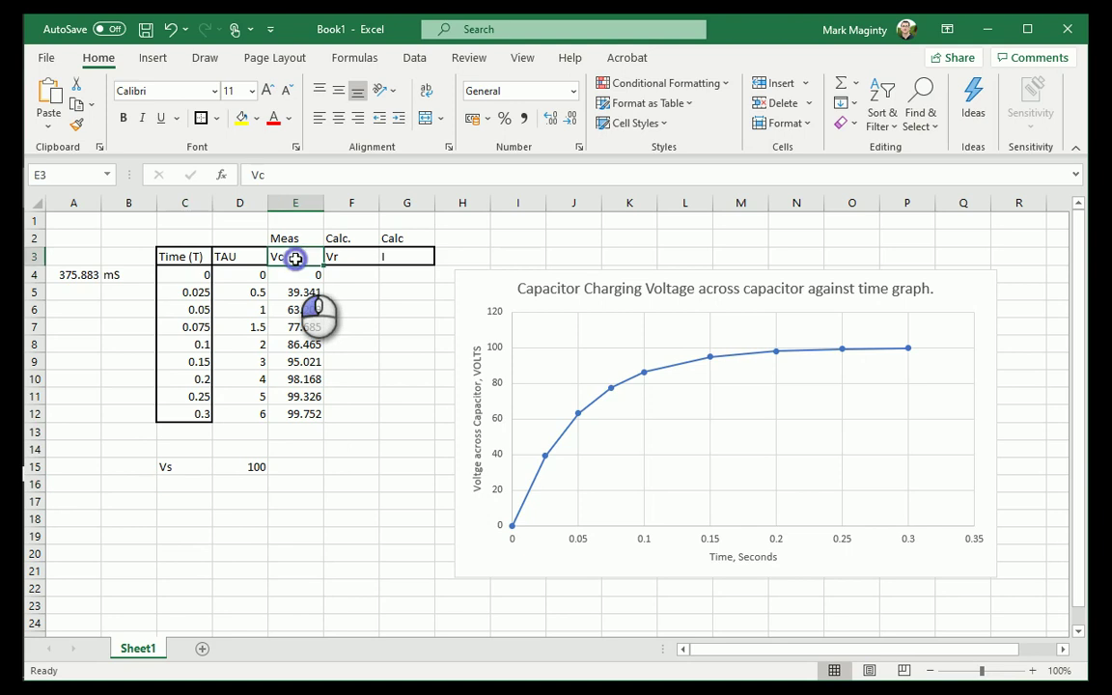
{"action": "left_click", "coordinate": [351, 261]}
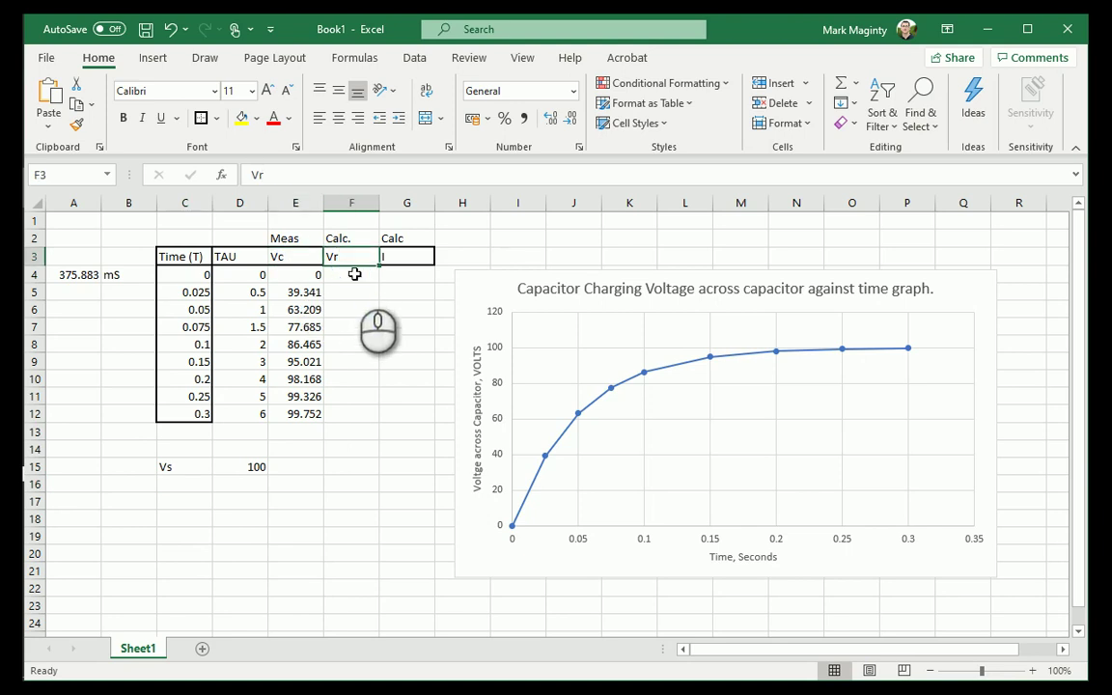
{"action": "left_click", "coordinate": [166, 485]}
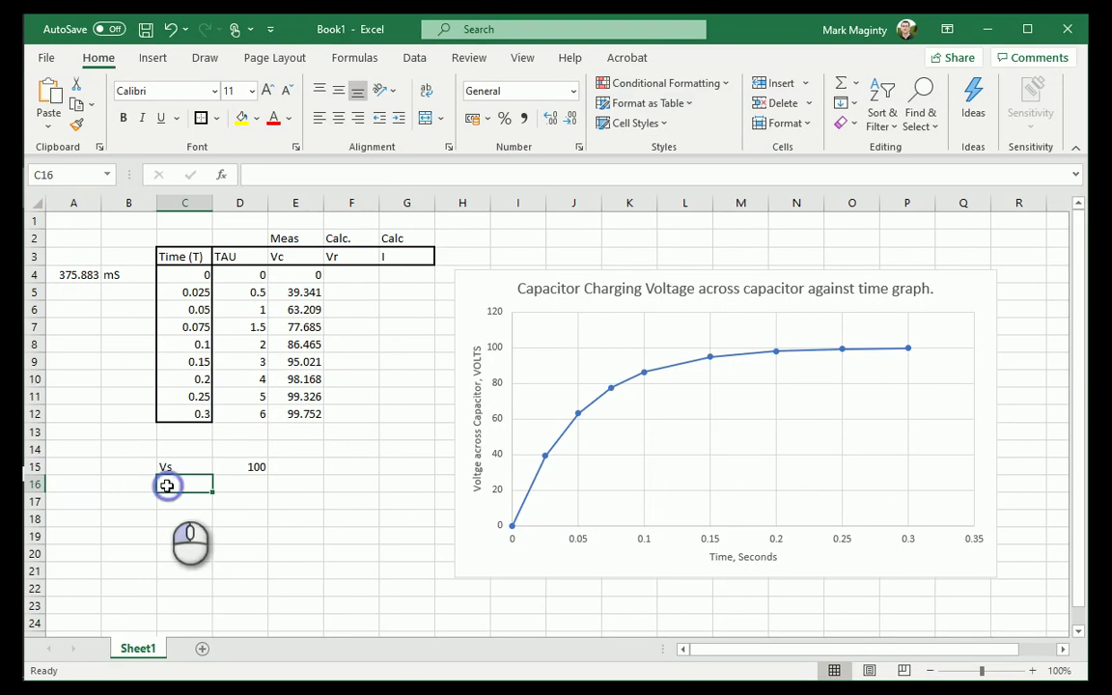
{"action": "type", "text": "Vs=Vc+Vr"}
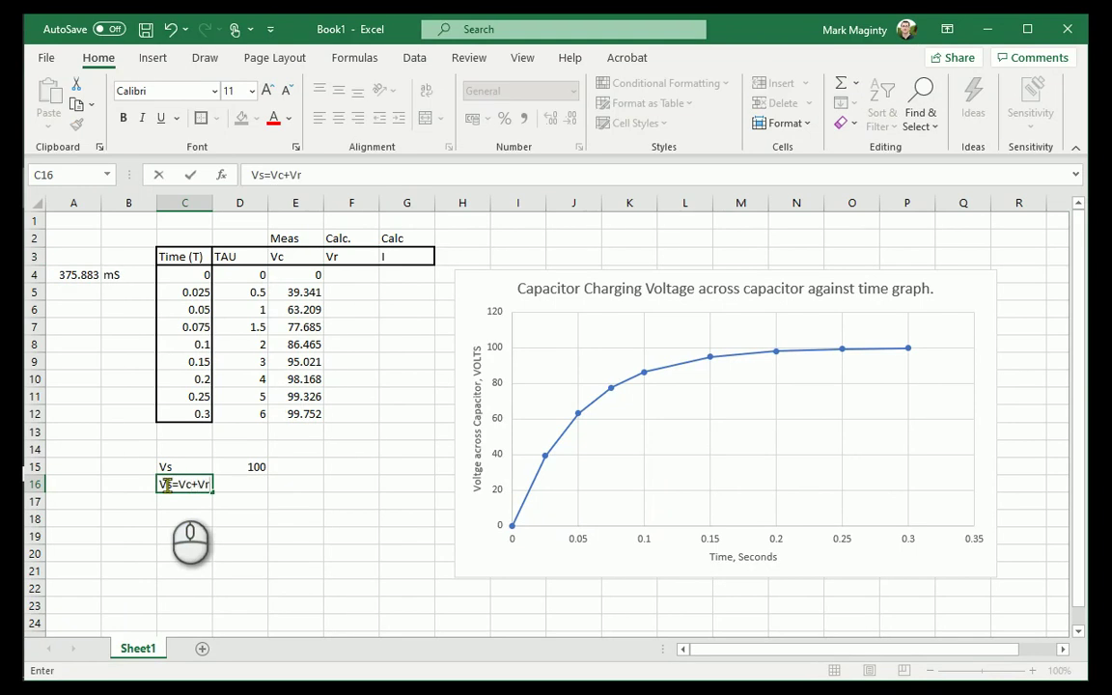
{"action": "key", "text": "Return"}
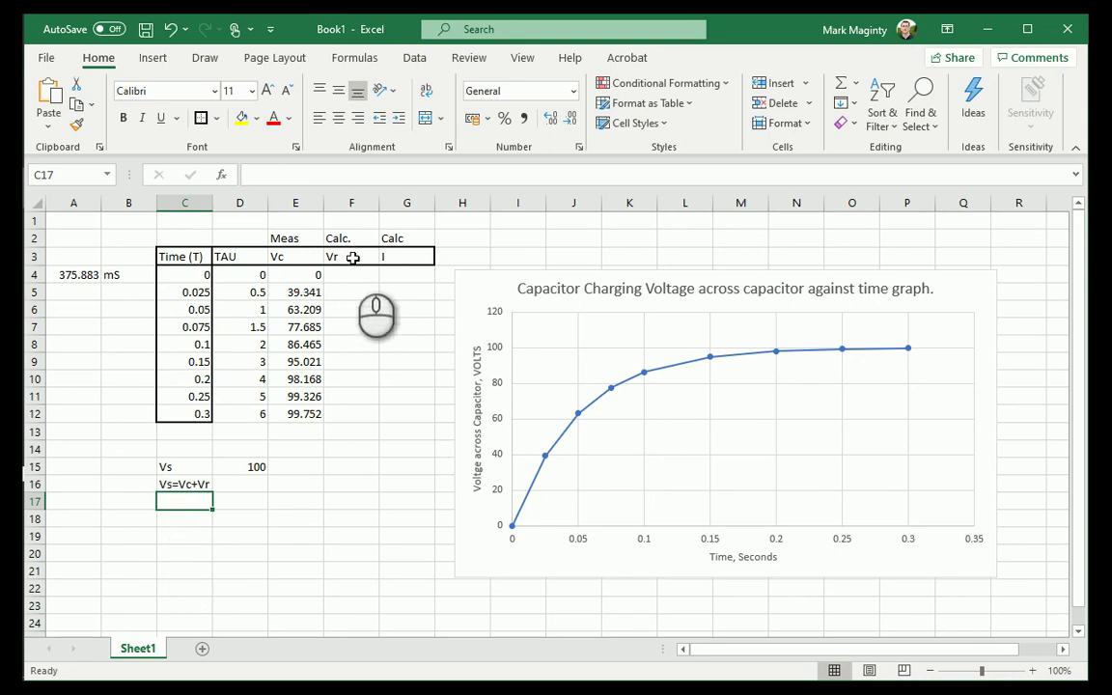
{"action": "left_click", "coordinate": [178, 504]}
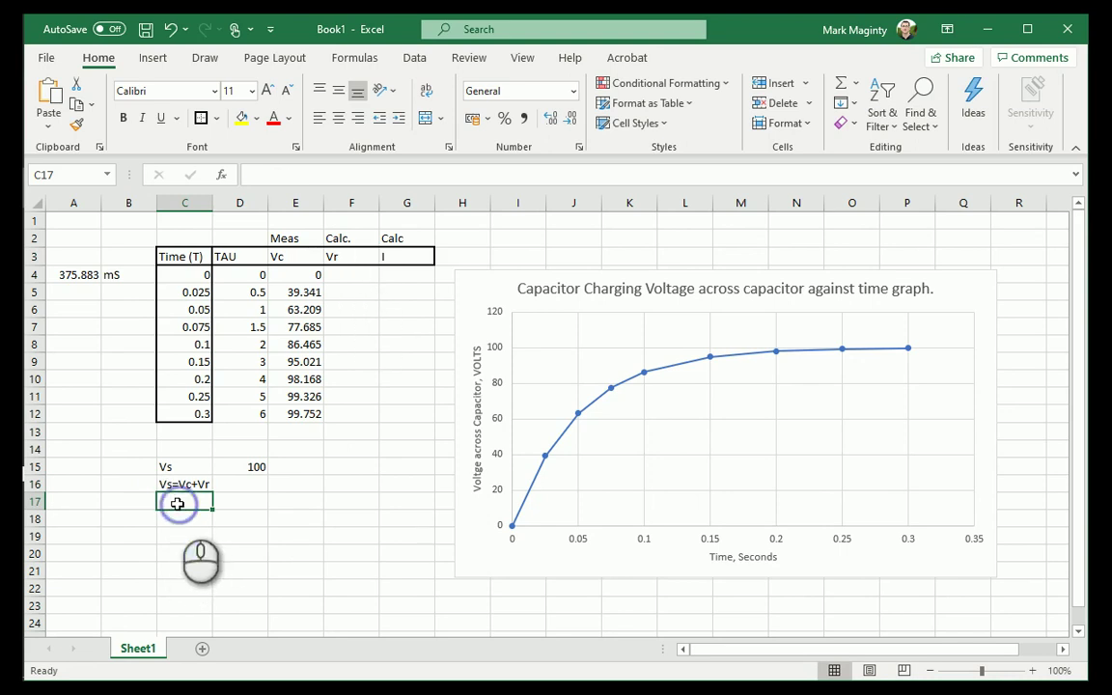
{"action": "type", "text": "Vr=Vs-Vc"}
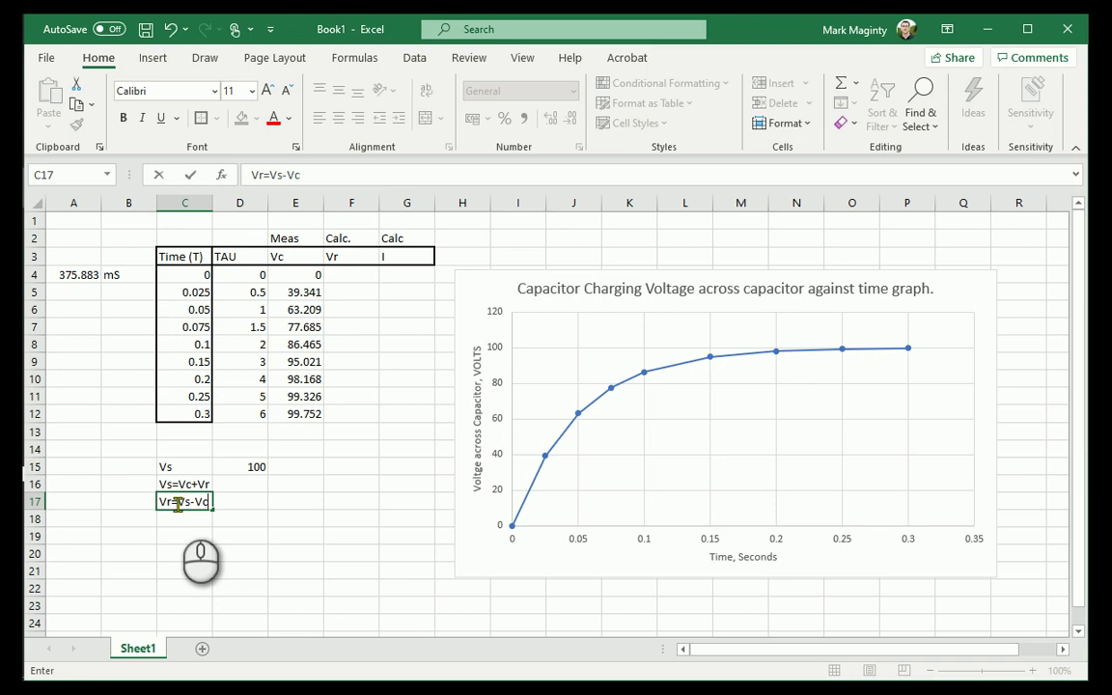
{"action": "key", "text": "Return"}
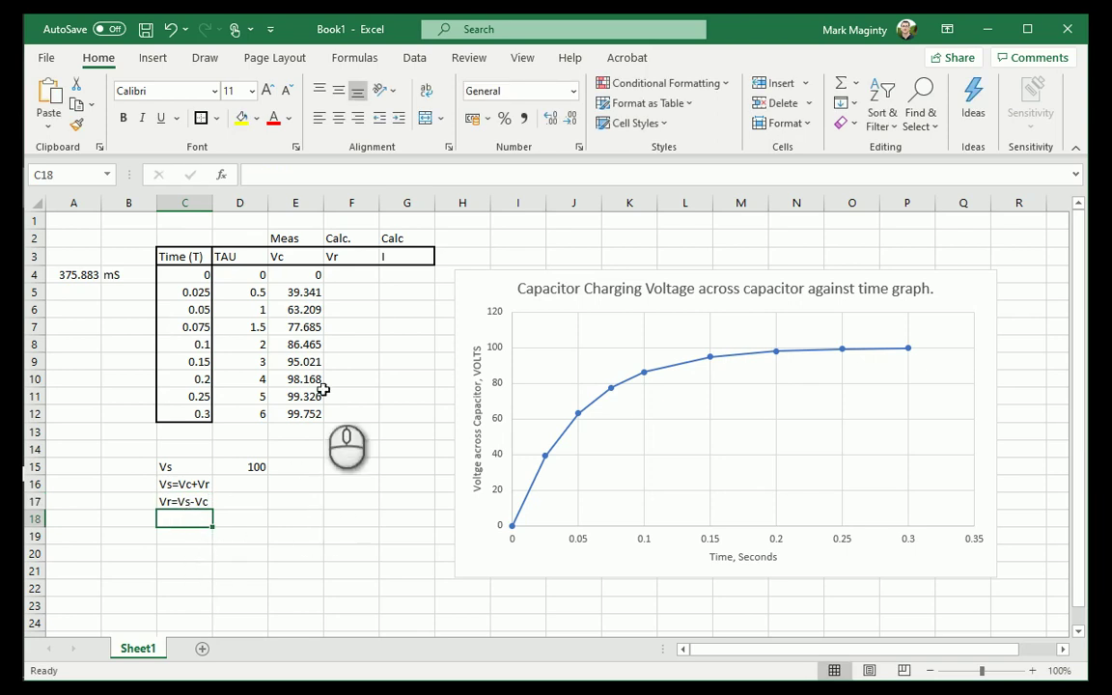
Step: Move the Vr=Vs-Vc note from C17 up to cell F1 above the Vr column
{"action": "left_click", "coordinate": [353, 275]}
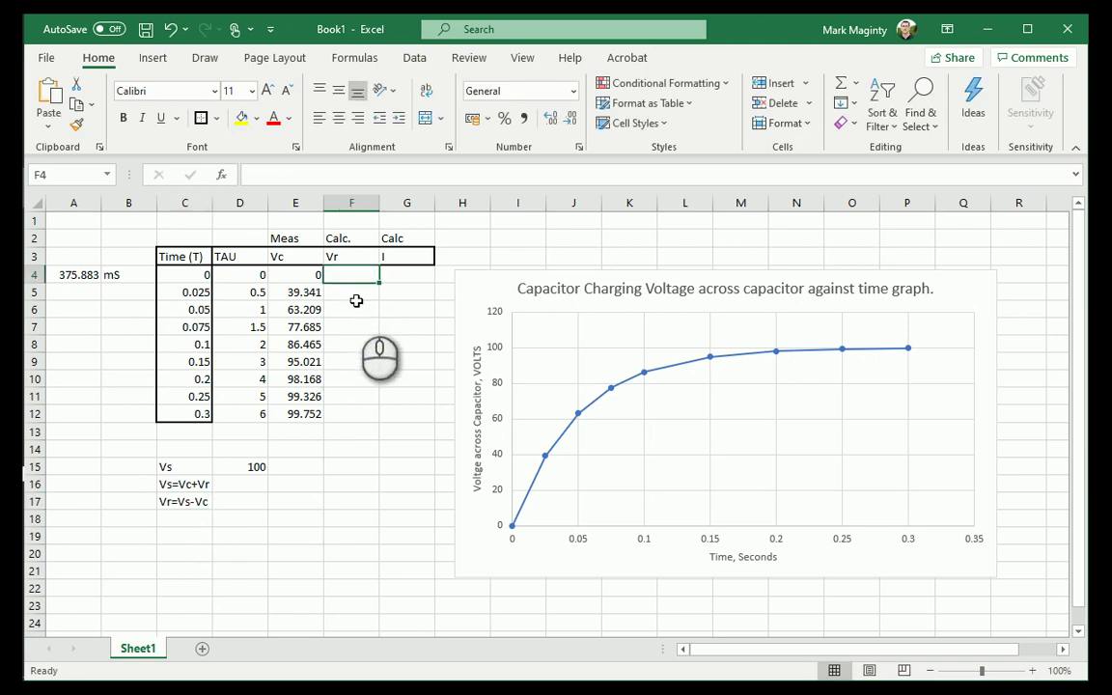
{"action": "type", "text": "="}
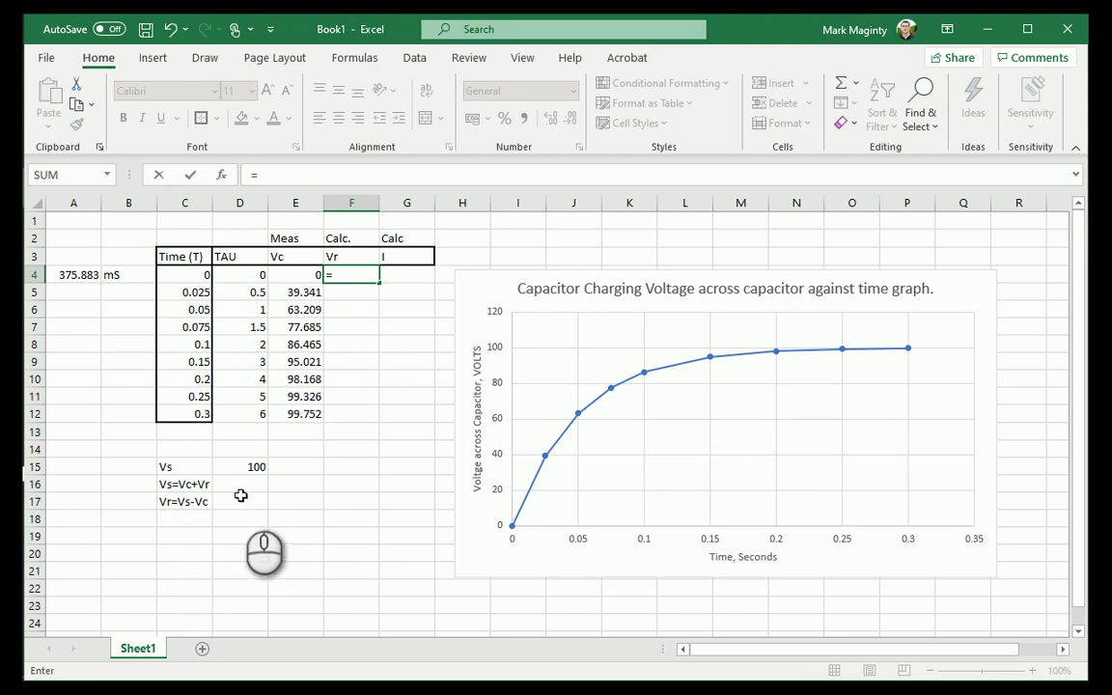
{"action": "left_click", "coordinate": [188, 504]}
{"action": "key", "text": "Escape"}
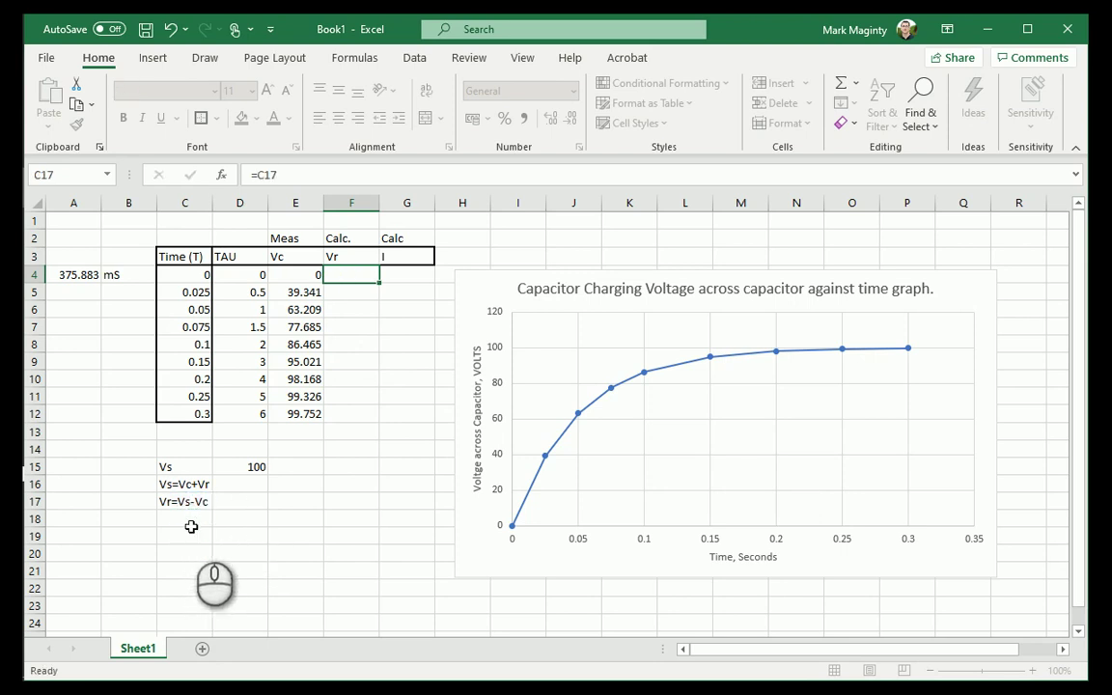
{"action": "left_click", "coordinate": [193, 504]}
{"action": "left_click_drag", "start_coordinate": [208, 504], "coordinate": [340, 224]}
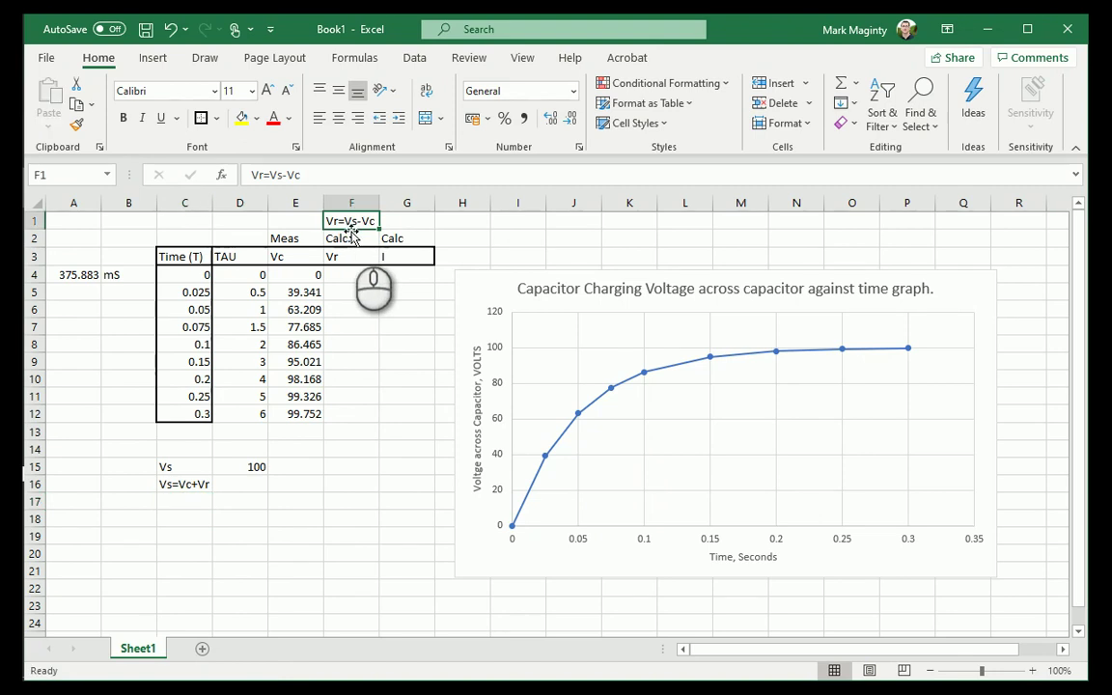
Step: Enter =D15-E4 in F4 so the first Vr value reads 100
{"action": "left_click", "coordinate": [355, 274]}
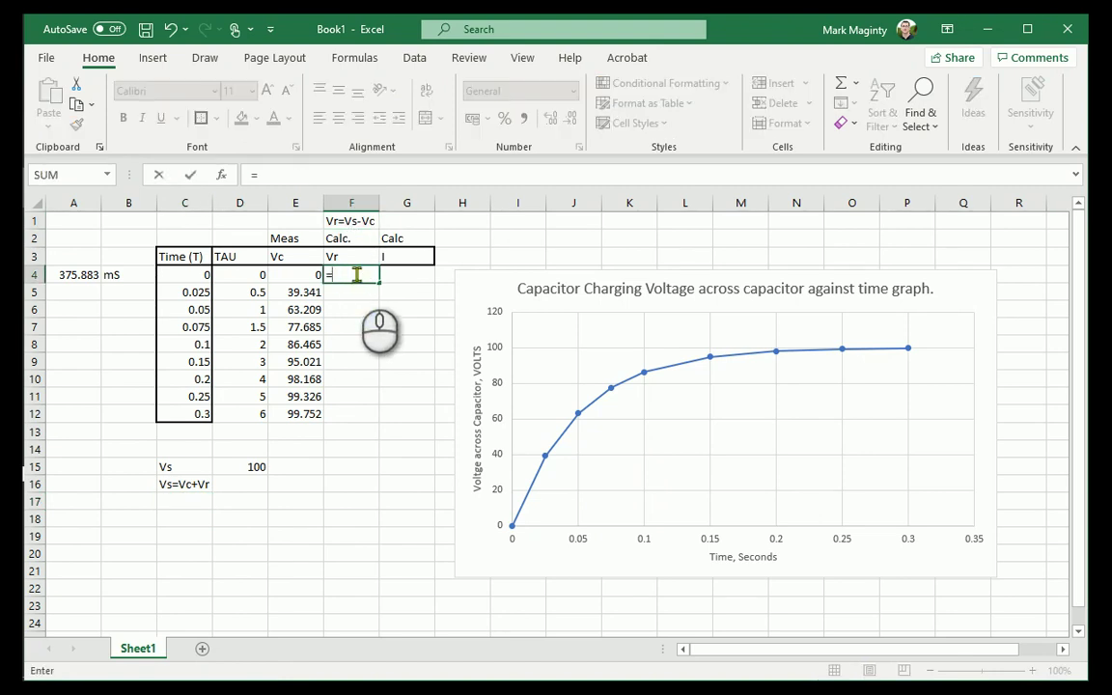
{"action": "left_click", "coordinate": [229, 466]}
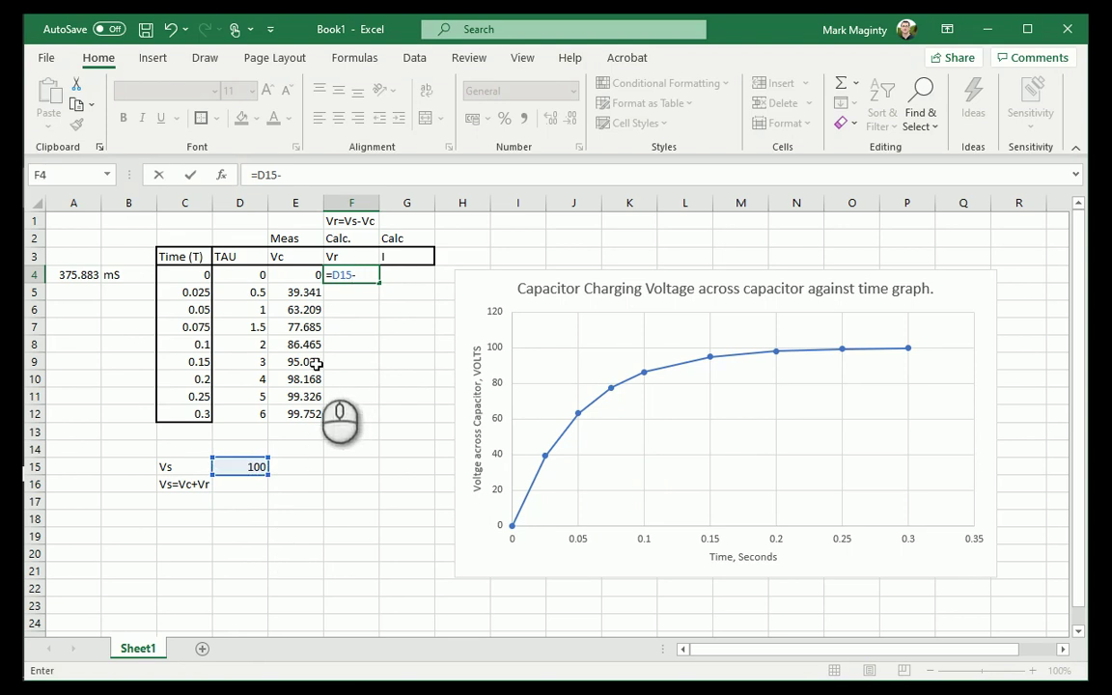
{"action": "left_click", "coordinate": [301, 275]}
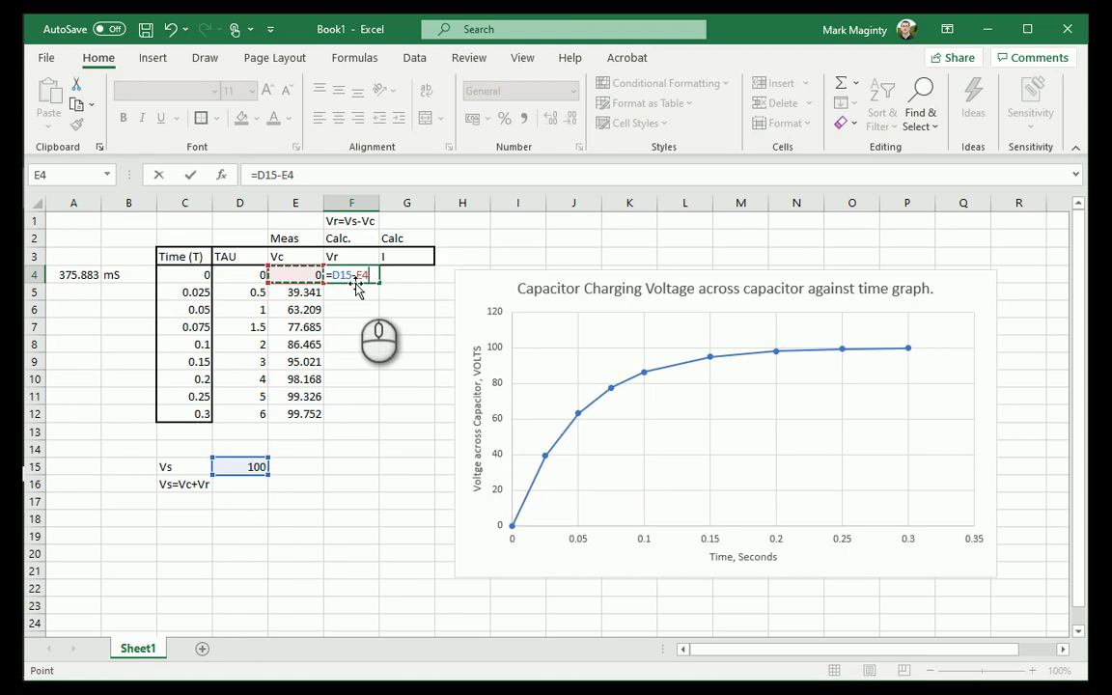
{"action": "key", "text": "Return"}
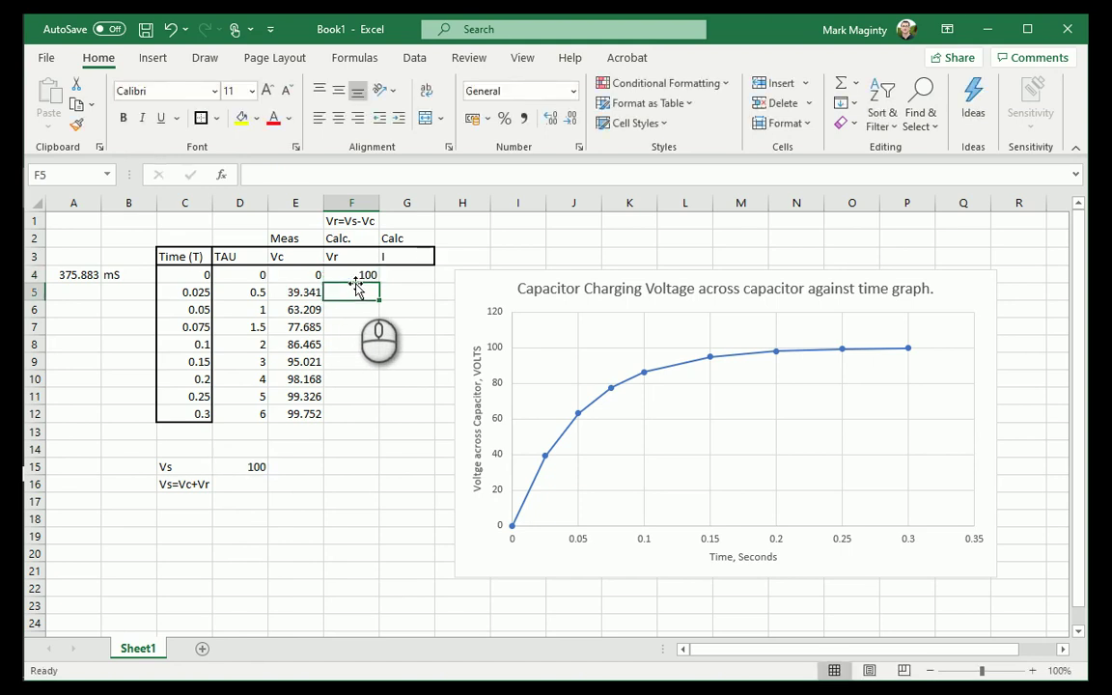
Step: Enter =D15-E5 in F5, giving a second Vr value of 60.659
{"action": "left_click", "coordinate": [359, 276]}
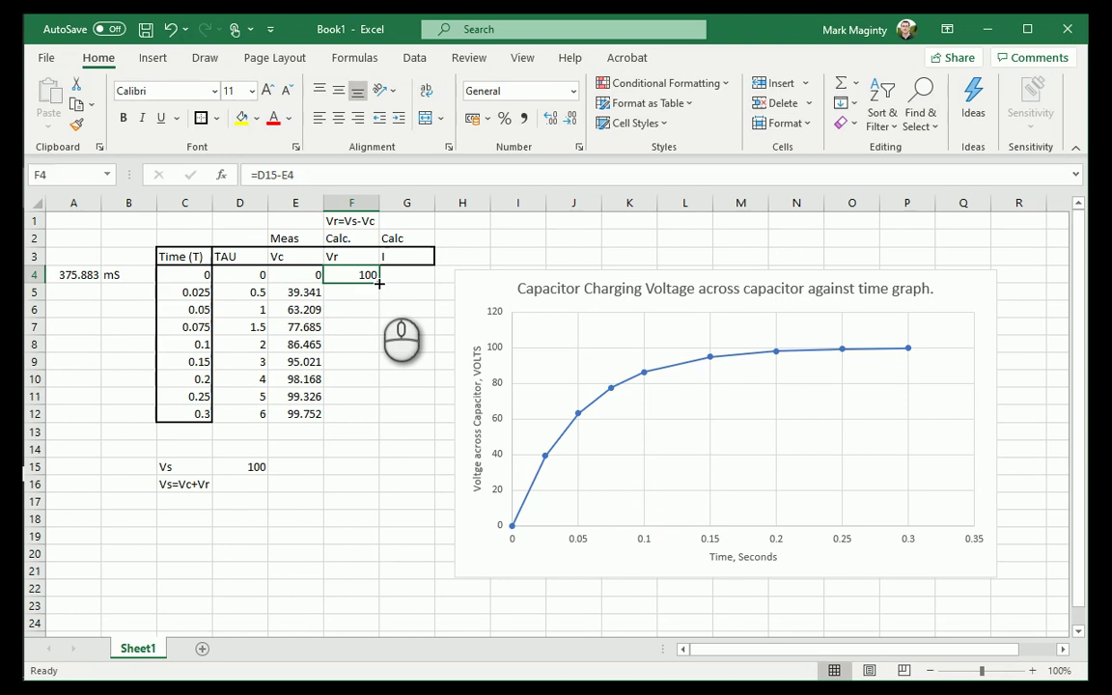
{"action": "left_click", "coordinate": [364, 289]}
{"action": "type", "text": "="}
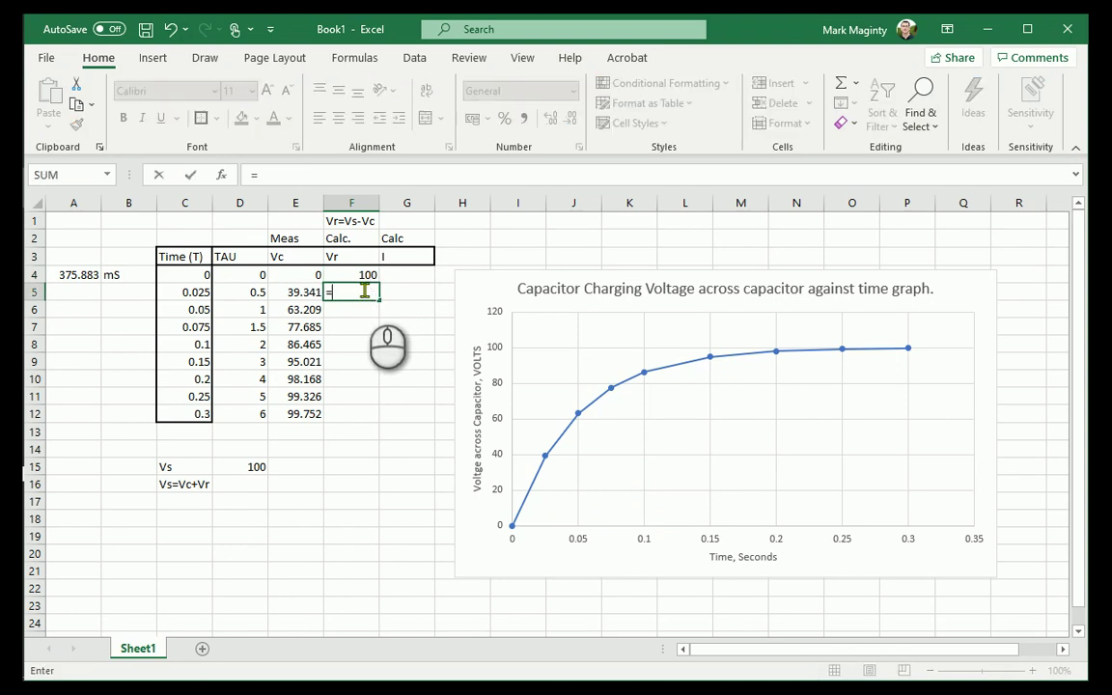
{"action": "left_click", "coordinate": [238, 469]}
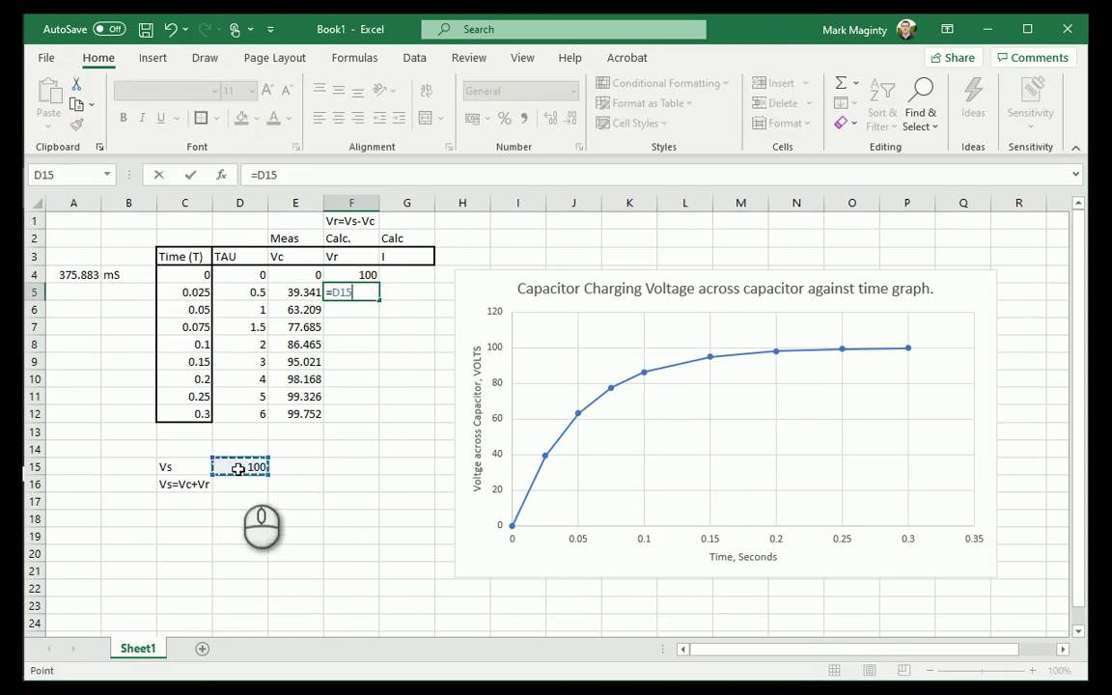
{"action": "type", "text": "-"}
{"action": "left_click", "coordinate": [283, 290]}
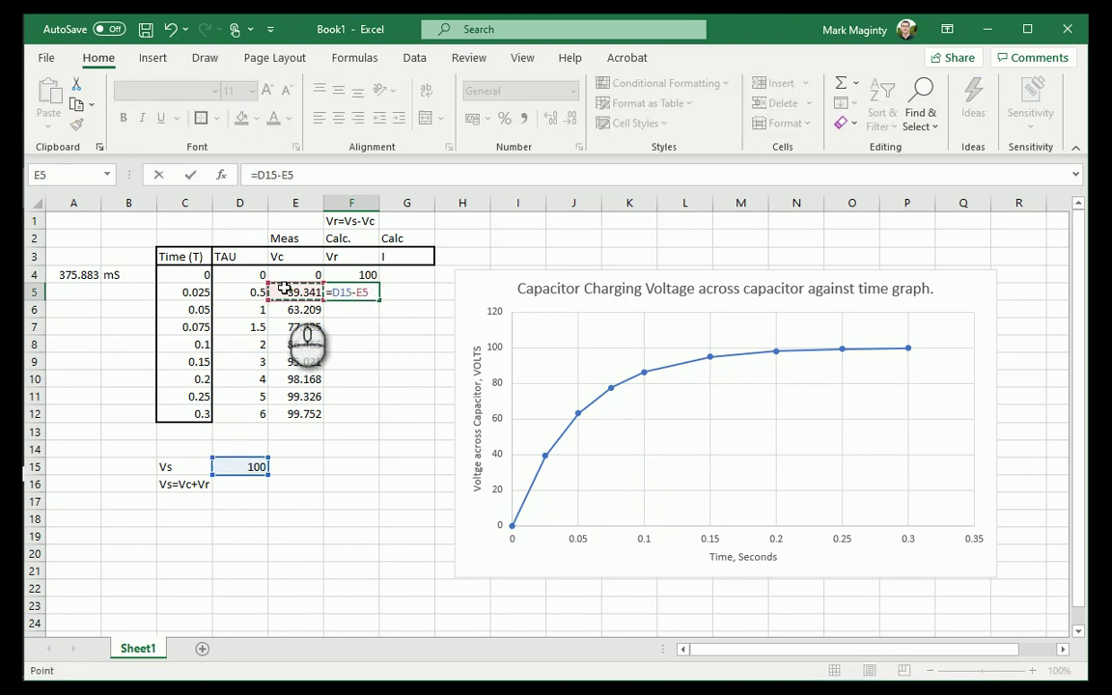
{"action": "key", "text": "Return"}
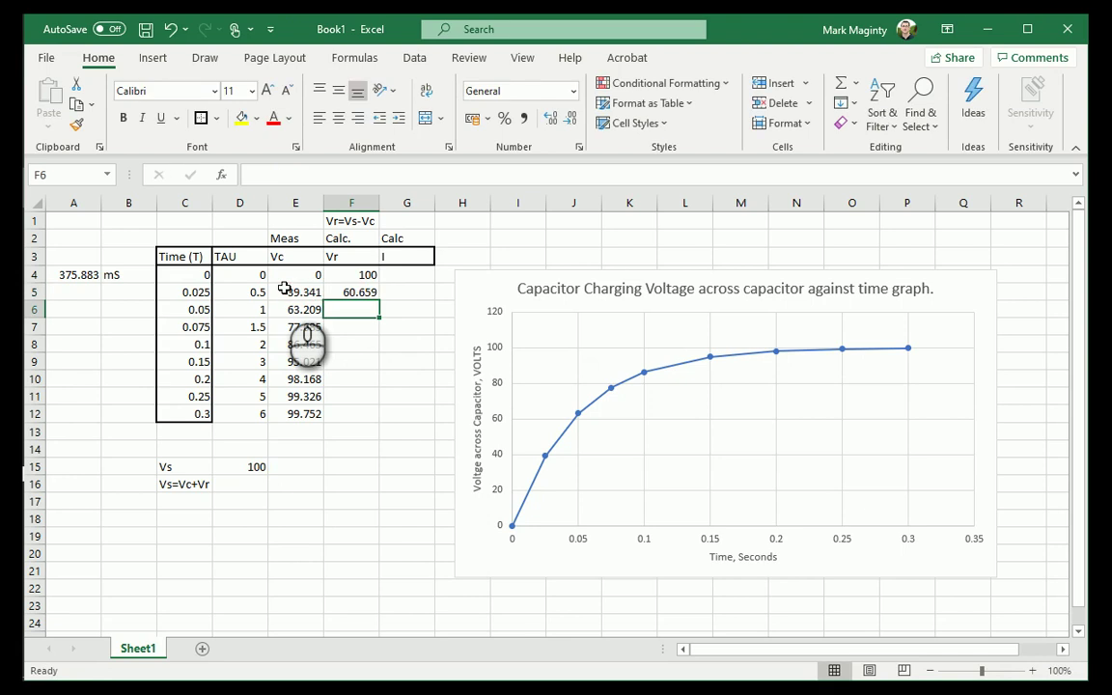
Step: Fill the F4 formula down through F12, giving -39.341 to -99.752
{"action": "left_click", "coordinate": [343, 292]}
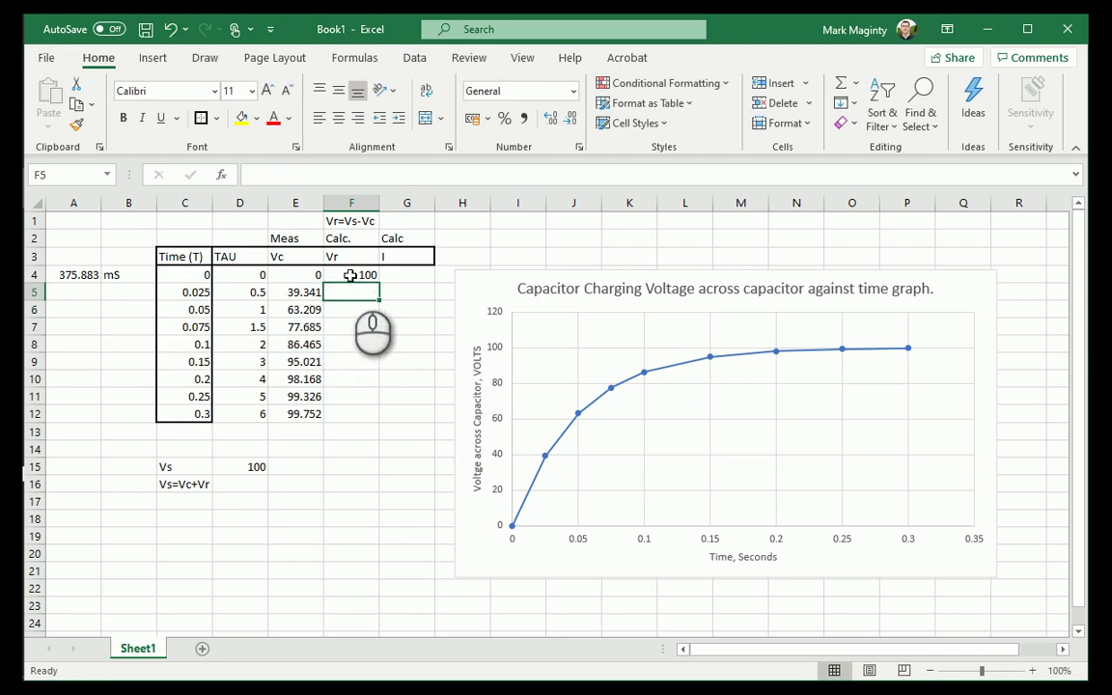
{"action": "left_click", "coordinate": [365, 275]}
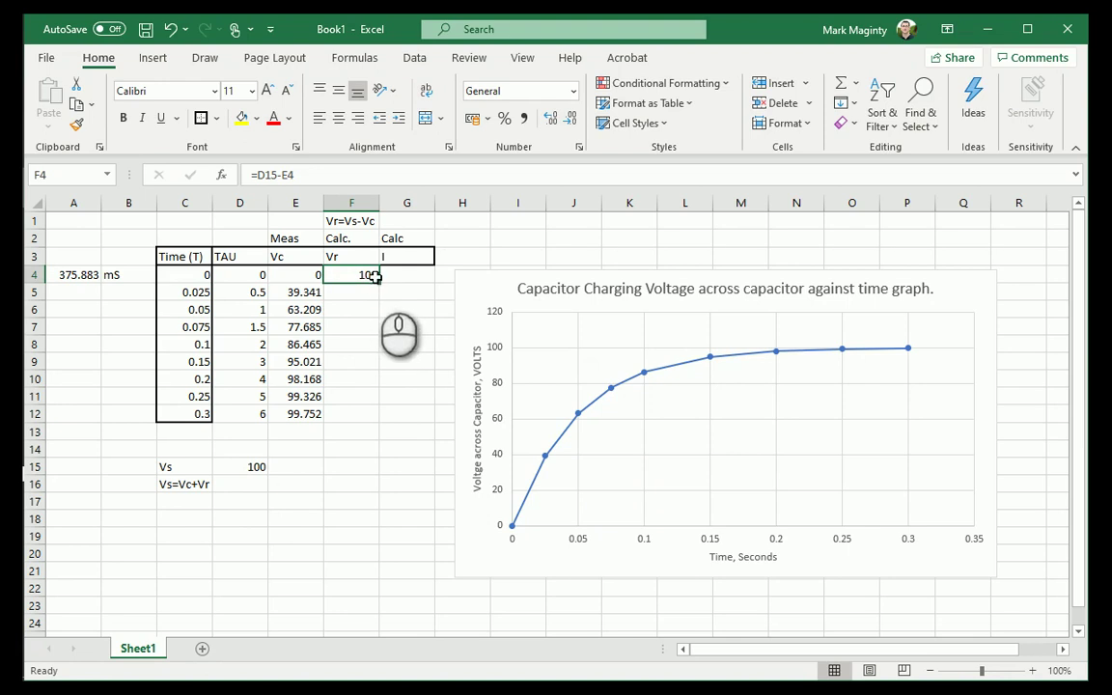
{"action": "left_click_drag", "start_coordinate": [378, 282], "coordinate": [373, 423]}
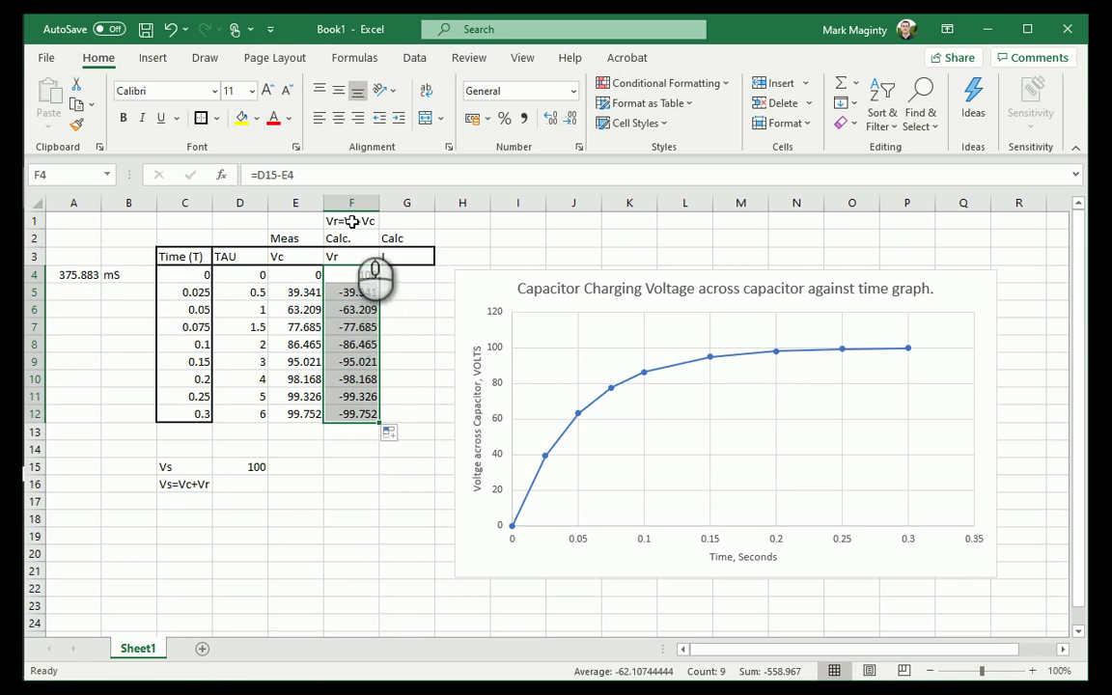
Step: Inspect the F4 and F7 formulas to find the shifting supply reference
{"action": "left_click", "coordinate": [358, 278]}
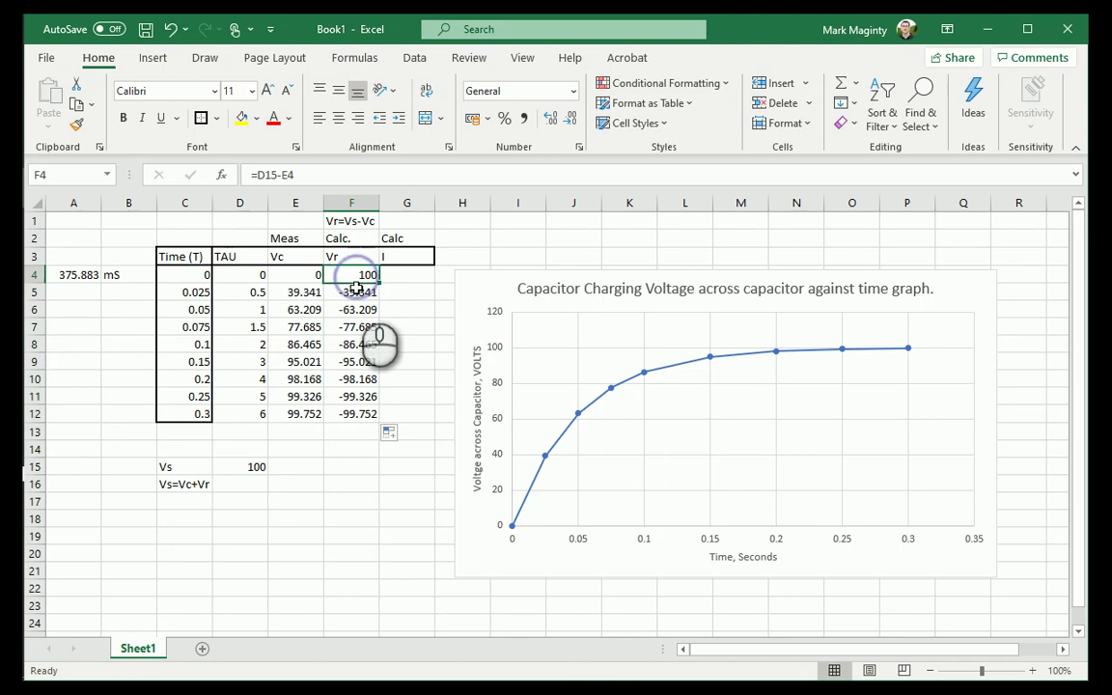
{"action": "double_click", "coordinate": [358, 277]}
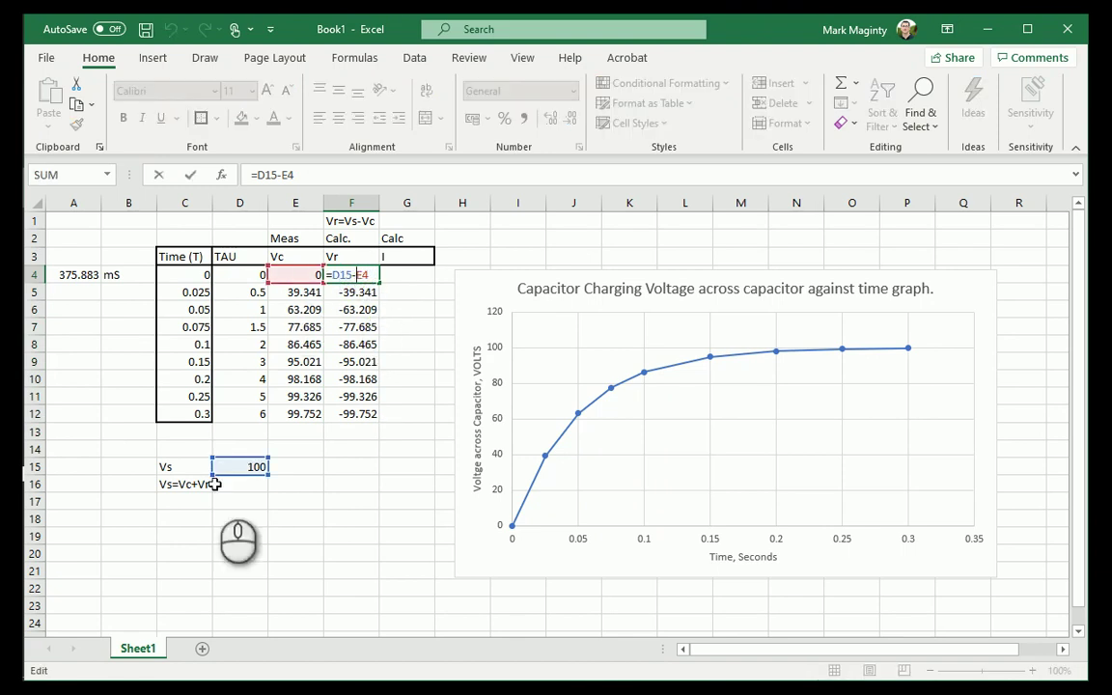
{"action": "key", "text": "Escape"}
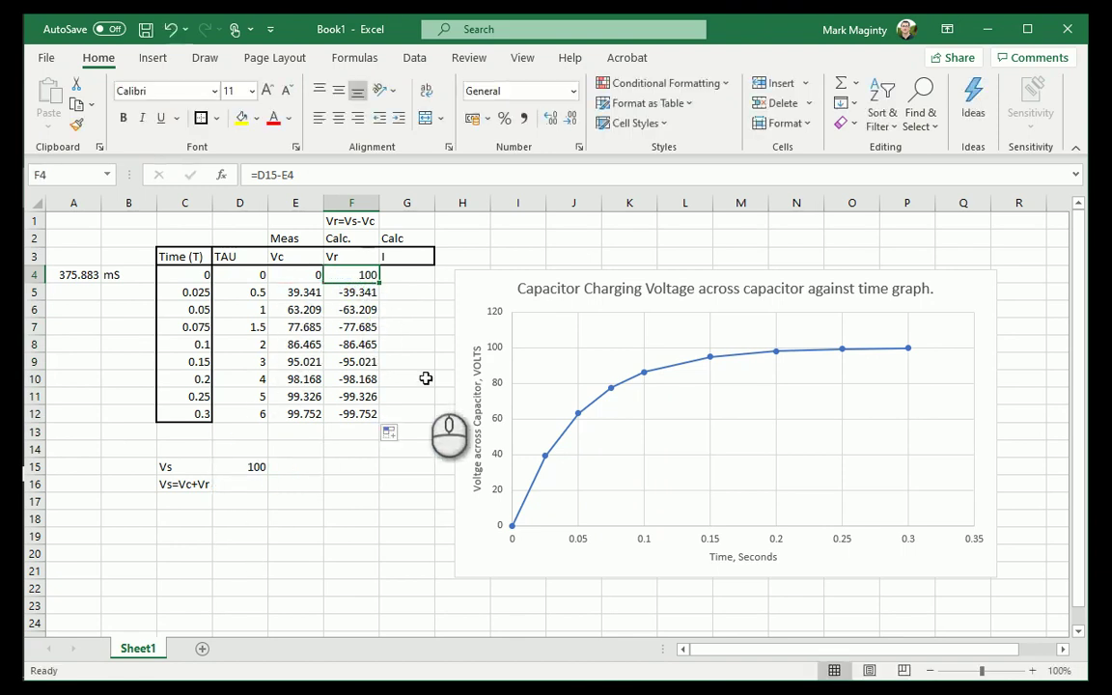
{"action": "double_click", "coordinate": [359, 326]}
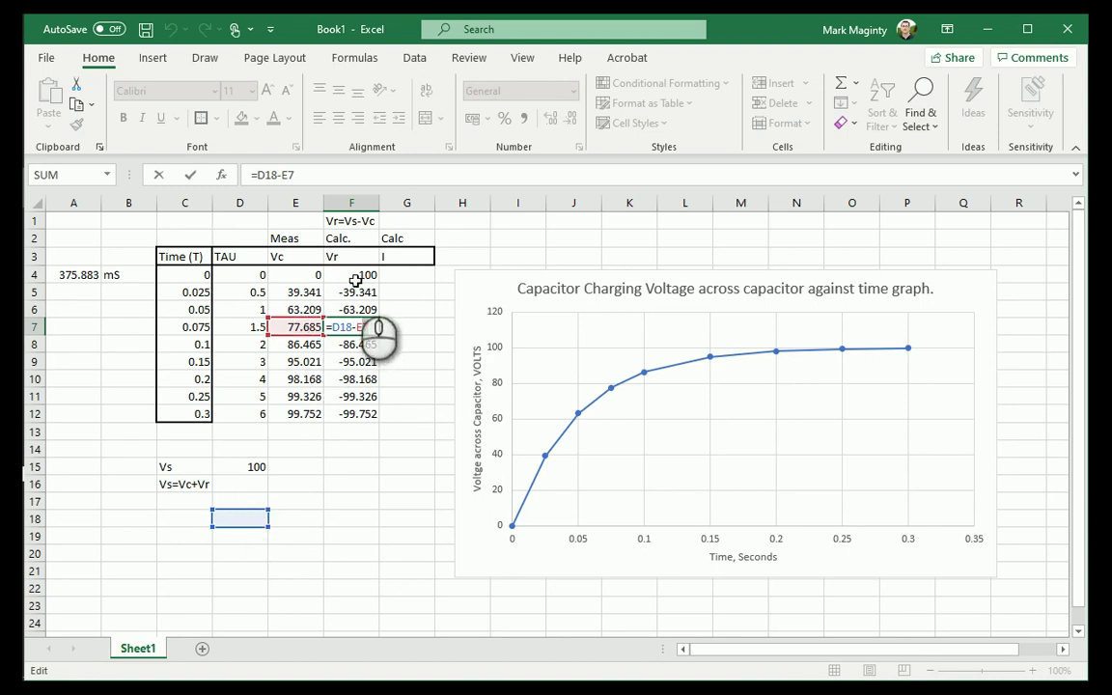
{"action": "key", "text": "Escape"}
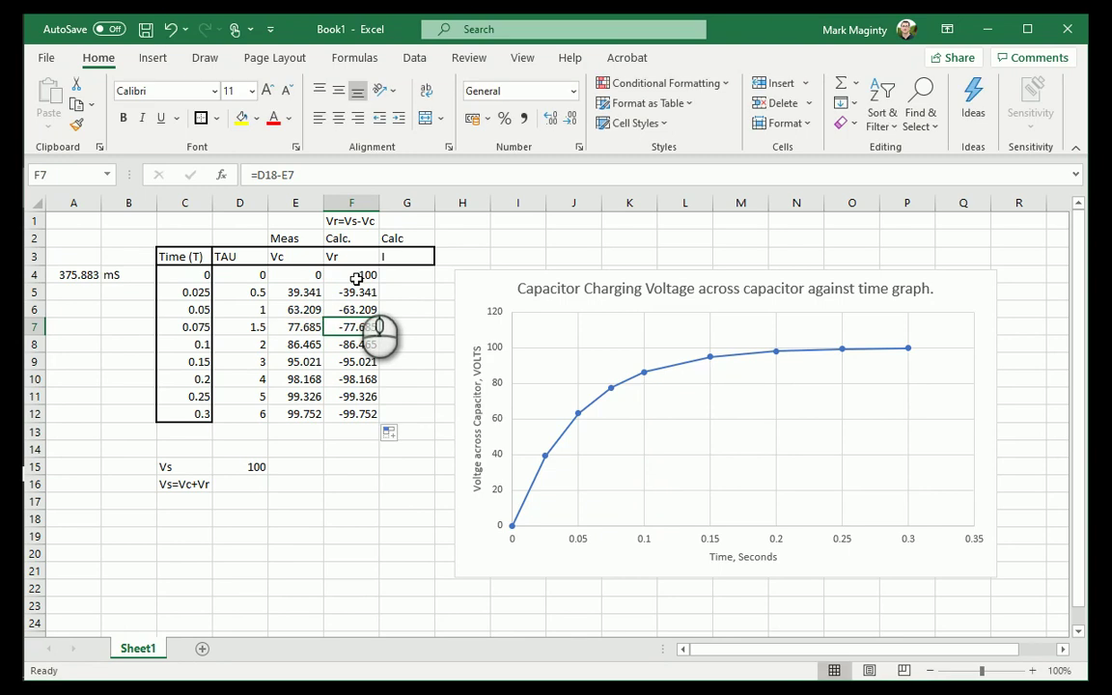
Step: Change F4 to =$D$15-E4 and fill it to F12, giving 100 down to 0.248
{"action": "left_click", "coordinate": [356, 278]}
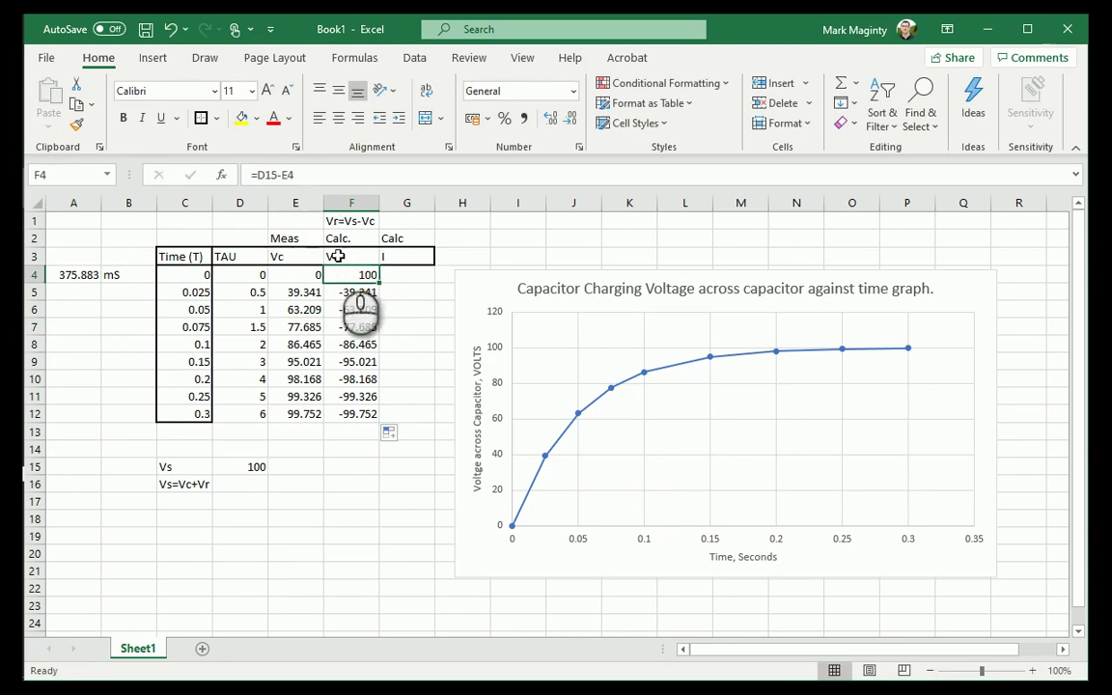
{"action": "left_click", "coordinate": [269, 175]}
{"action": "key", "text": "F4"}
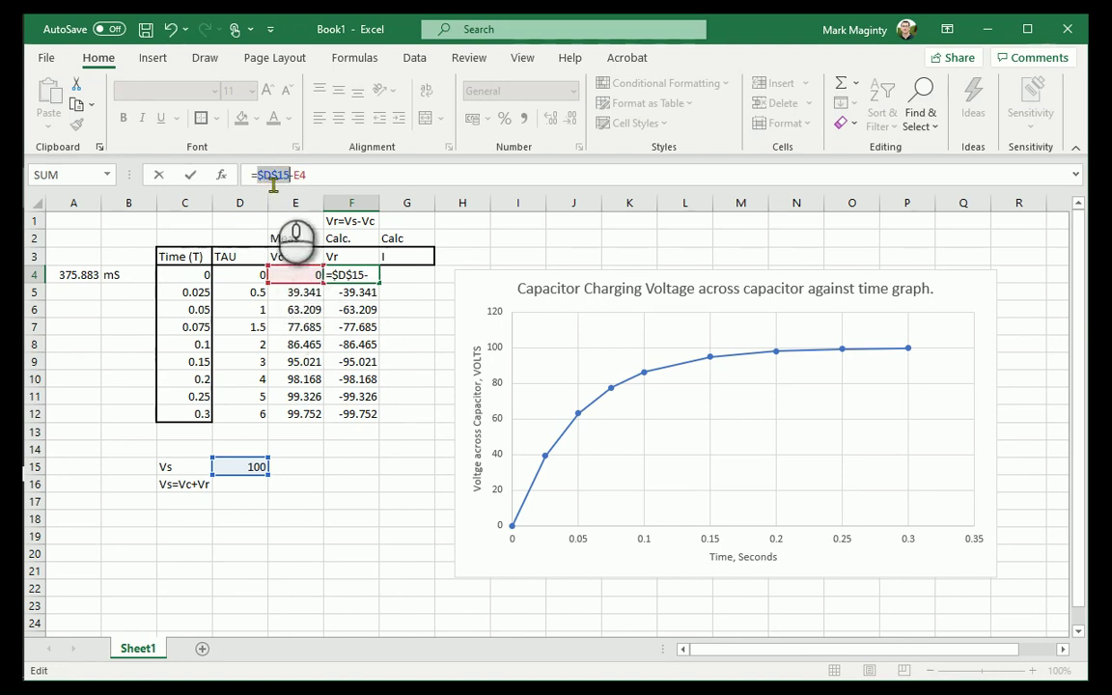
{"action": "key", "text": "Return"}
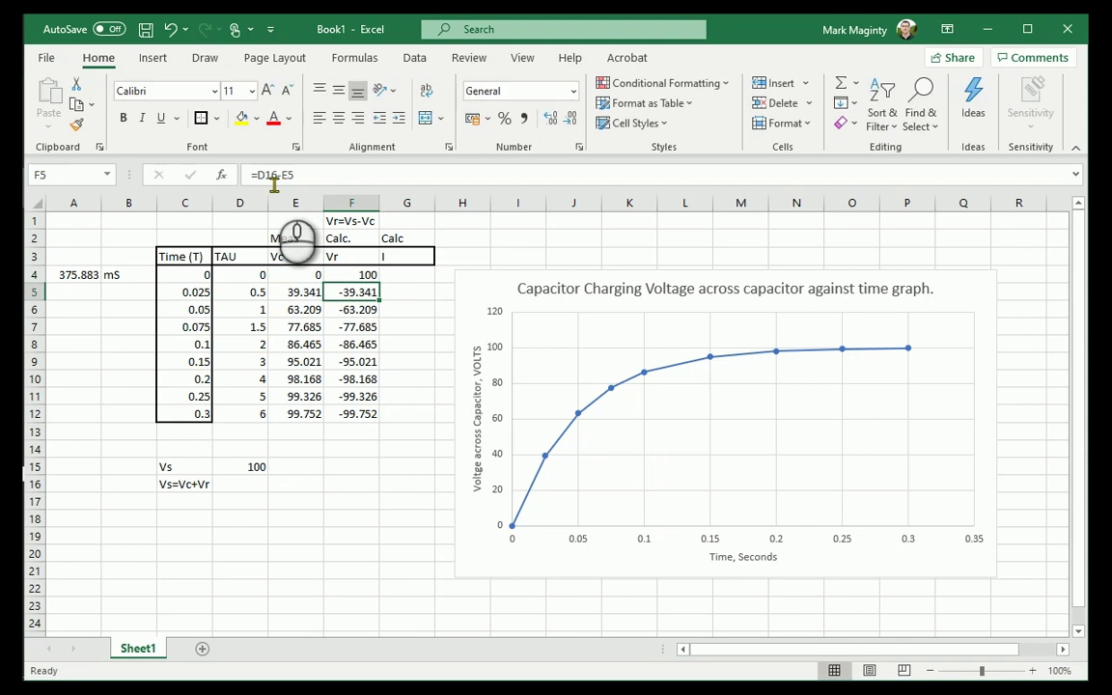
{"action": "left_click", "coordinate": [374, 275]}
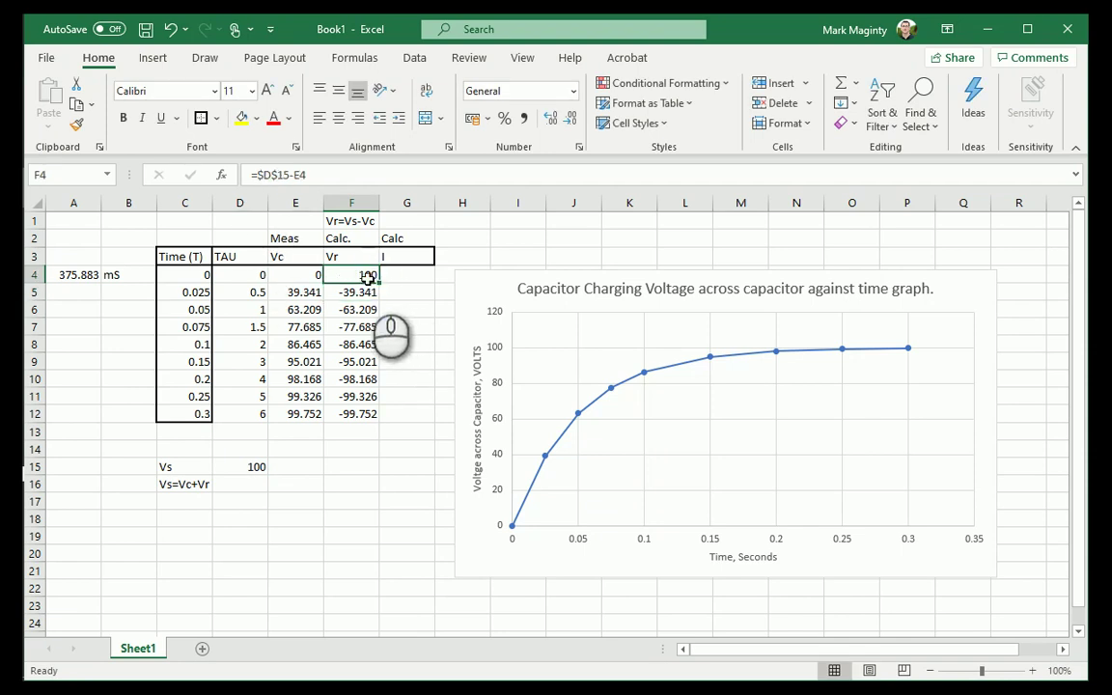
{"action": "left_click_drag", "start_coordinate": [381, 286], "coordinate": [379, 422]}
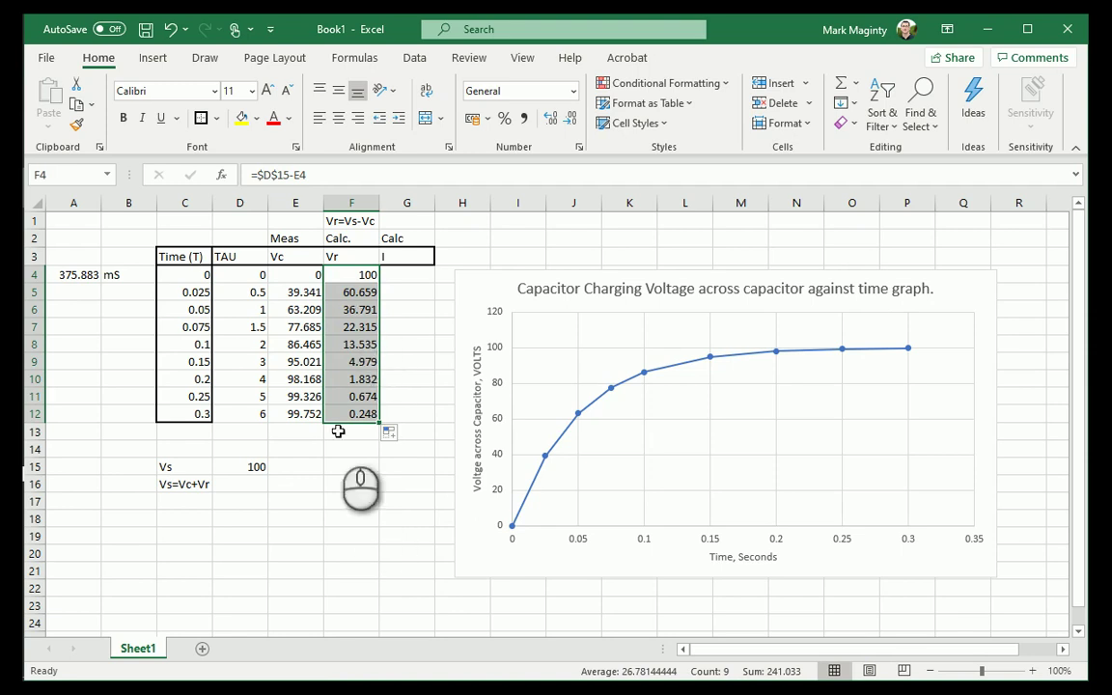
{"action": "left_click", "coordinate": [336, 485]}
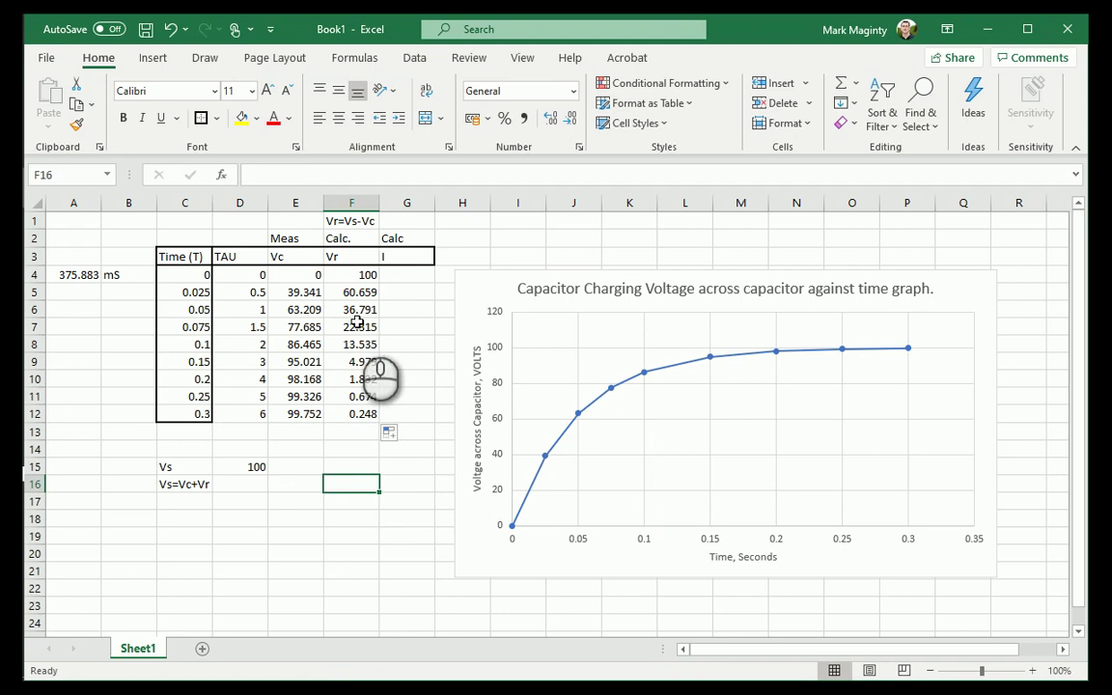
Step: Insert a recommended scatter chart of Vr (F3:F12) against Time (C3:C12)
{"action": "left_click", "coordinate": [362, 432]}
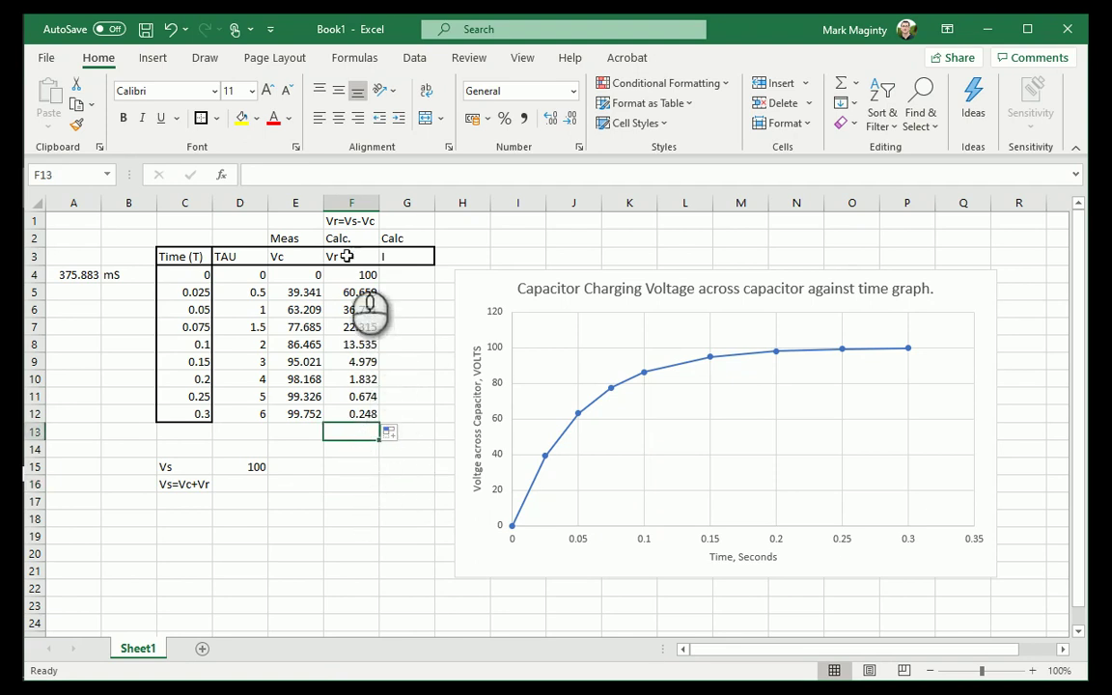
{"action": "left_click_drag", "start_coordinate": [343, 256], "coordinate": [347, 421]}
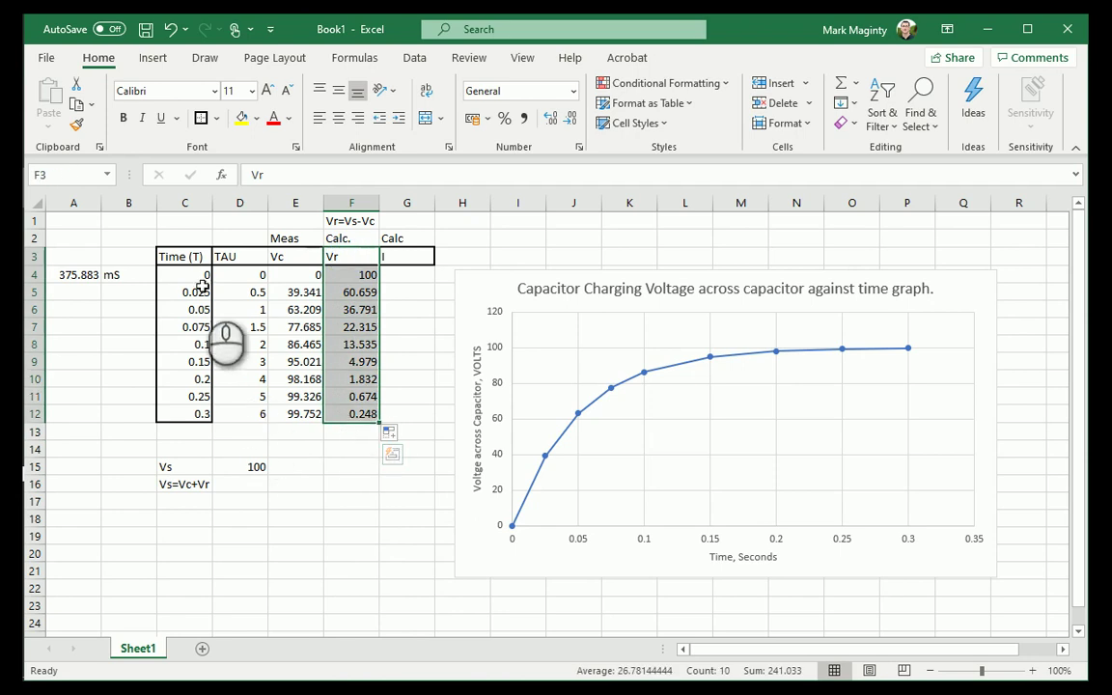
{"action": "left_click_drag", "start_coordinate": [188, 255], "coordinate": [193, 414]}
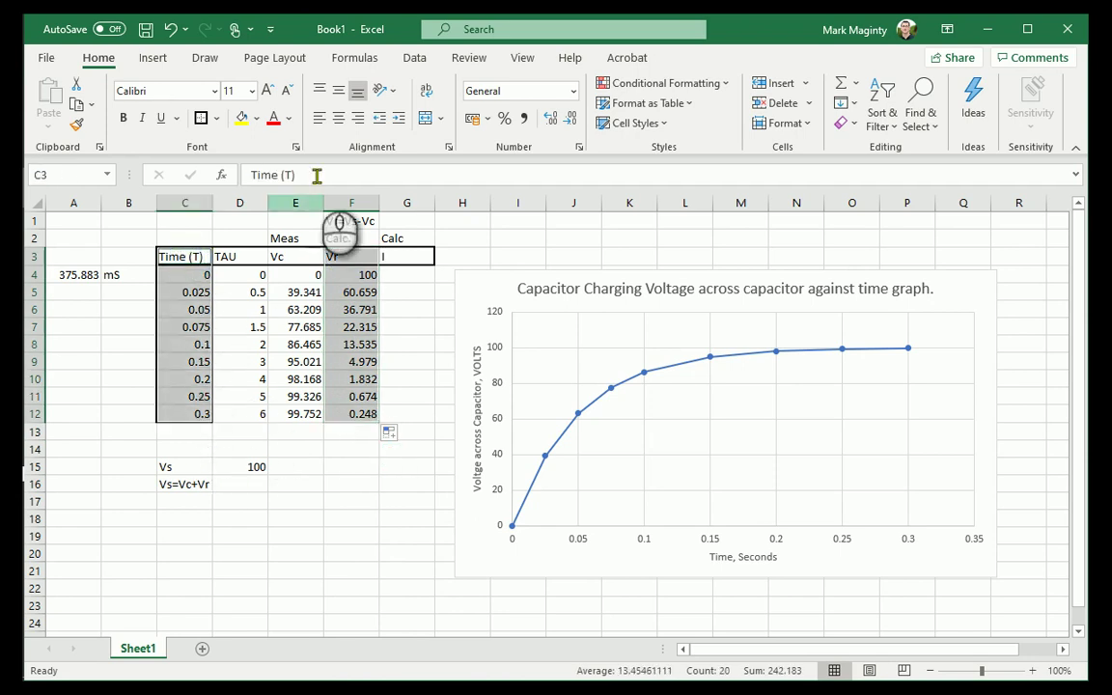
{"action": "left_click", "coordinate": [152, 58]}
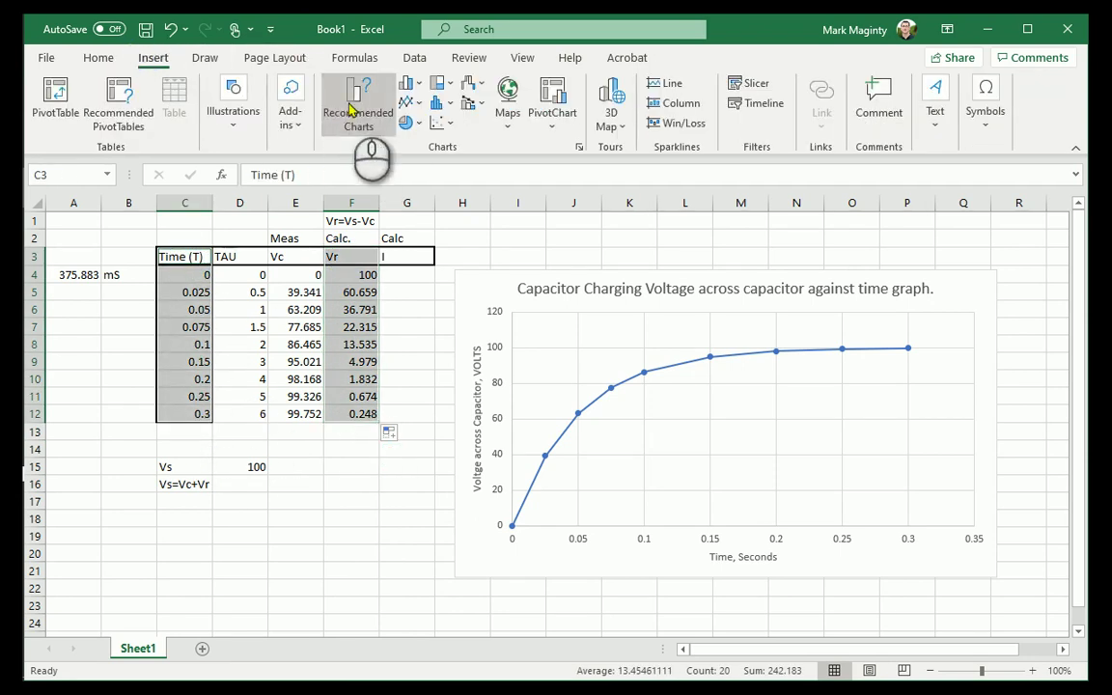
{"action": "left_click", "coordinate": [353, 107]}
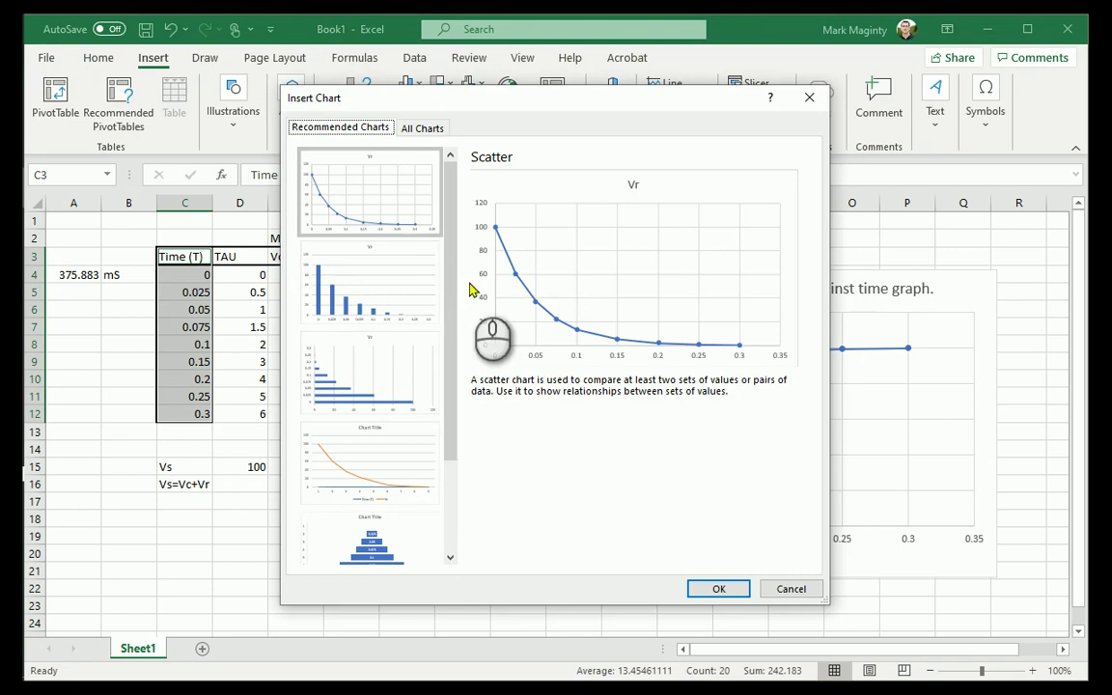
{"action": "left_click", "coordinate": [719, 589]}
Step: Position the Vr chart below the capacitor charging chart
{"action": "left_click_drag", "start_coordinate": [697, 331], "coordinate": [655, 412]}
{"action": "scroll", "coordinate": [845, 389], "scroll_direction": "down", "scroll_amount": 3}
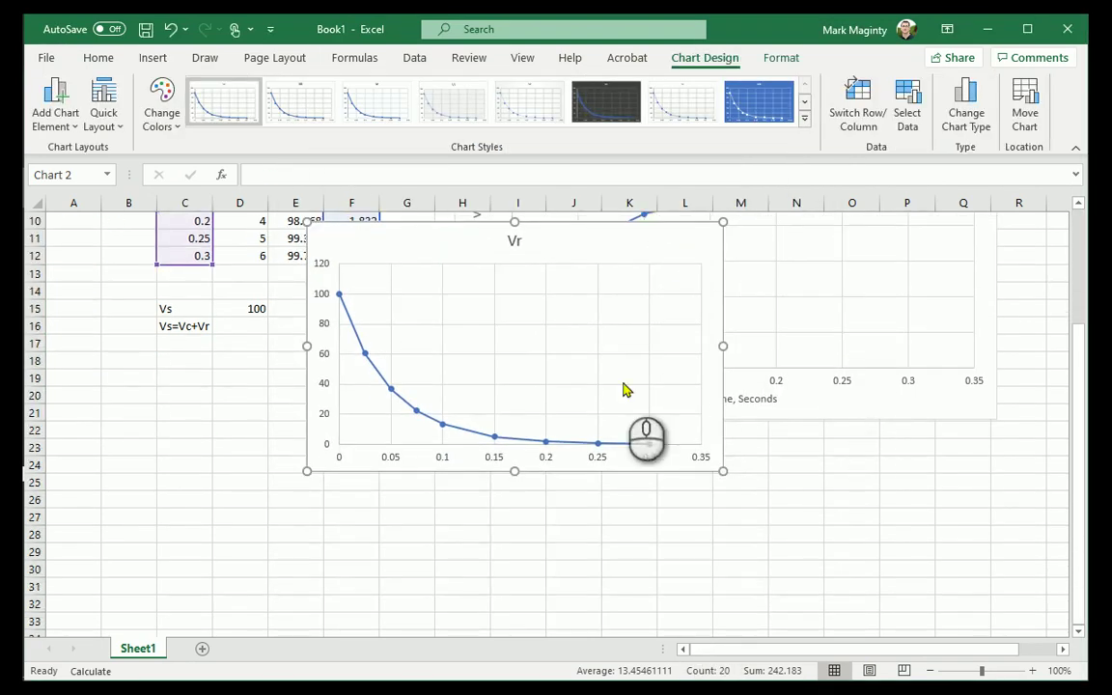
{"action": "left_click_drag", "start_coordinate": [633, 256], "coordinate": [777, 464]}
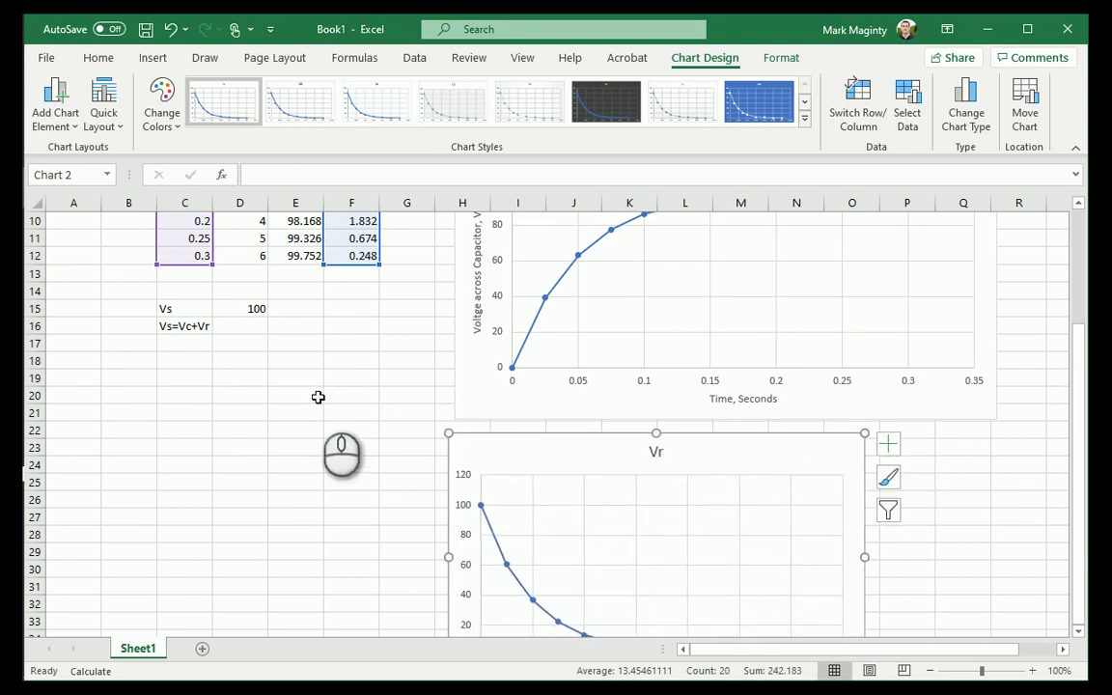
{"action": "scroll", "coordinate": [317, 396], "scroll_direction": "down", "scroll_amount": 2}
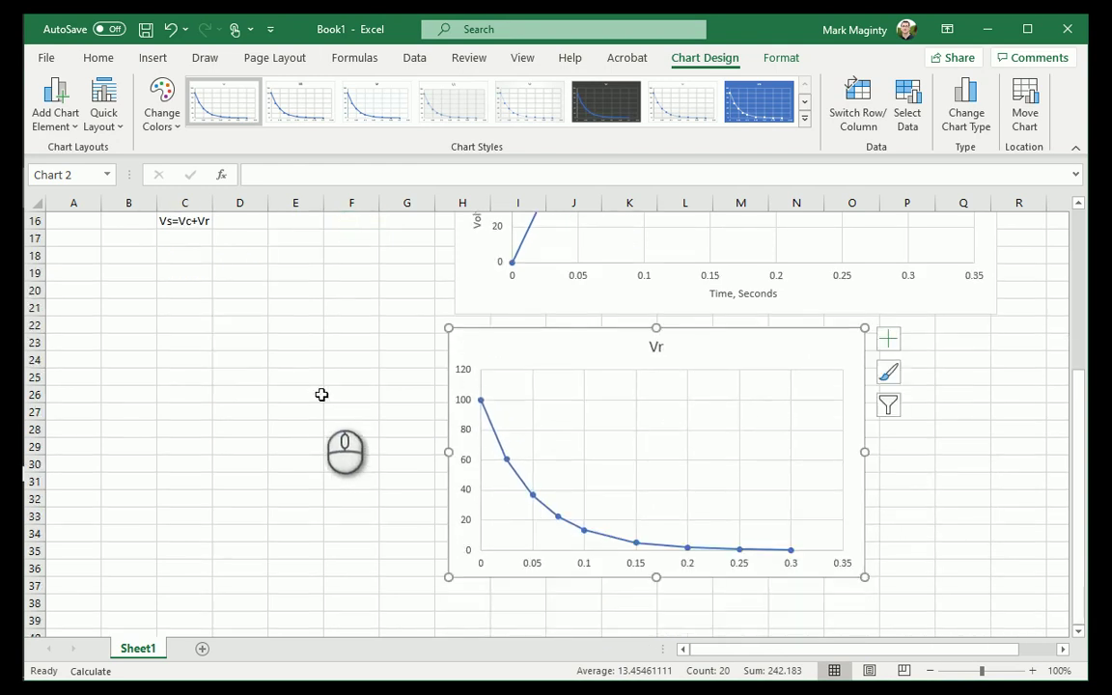
{"action": "scroll", "coordinate": [322, 395], "scroll_direction": "up", "scroll_amount": 5}
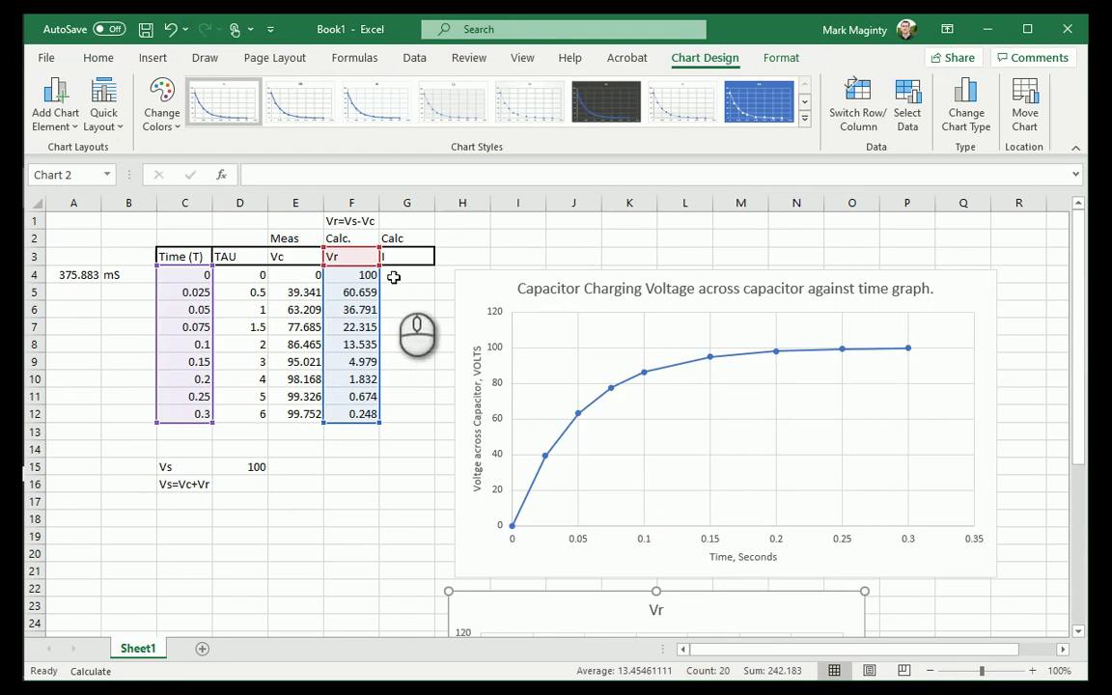
Step: Add the notes I=V/R and I=Vr/R in cells C18 and C19
{"action": "left_click", "coordinate": [398, 278]}
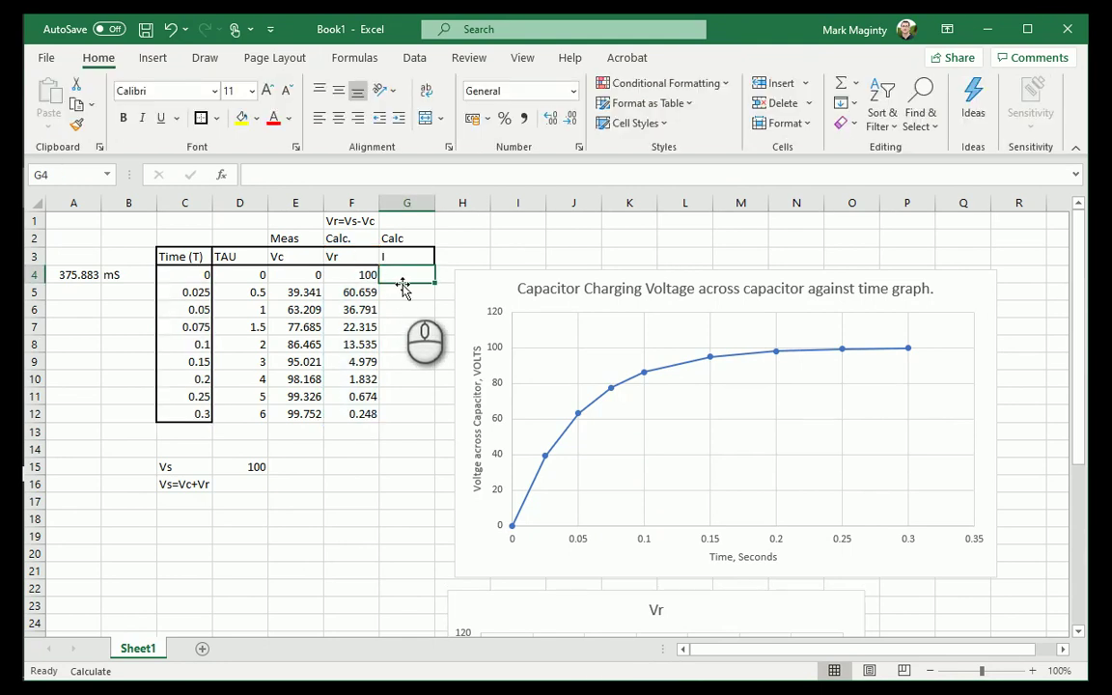
{"action": "left_click", "coordinate": [180, 519]}
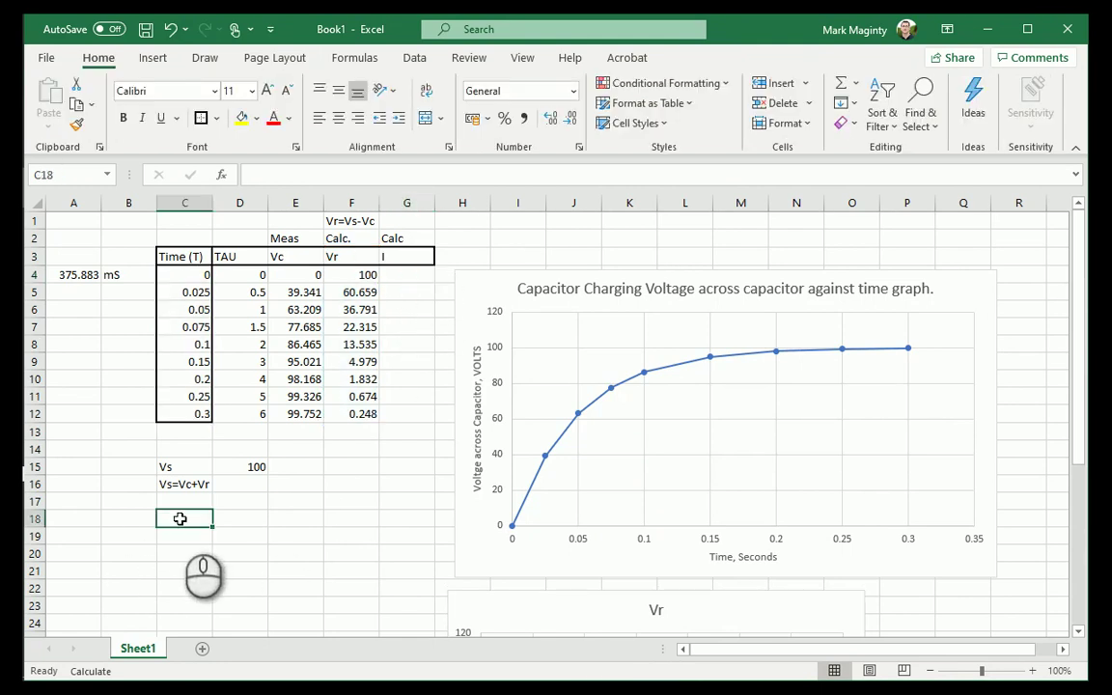
{"action": "type", "text": "I=V/R"}
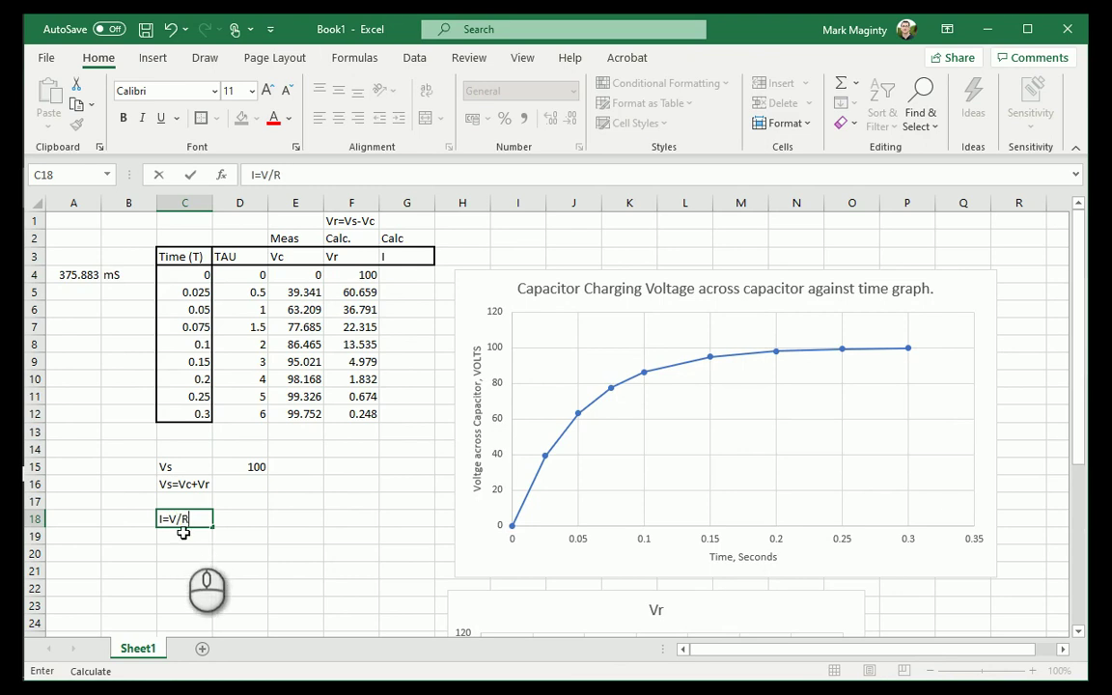
{"action": "key", "text": "Return"}
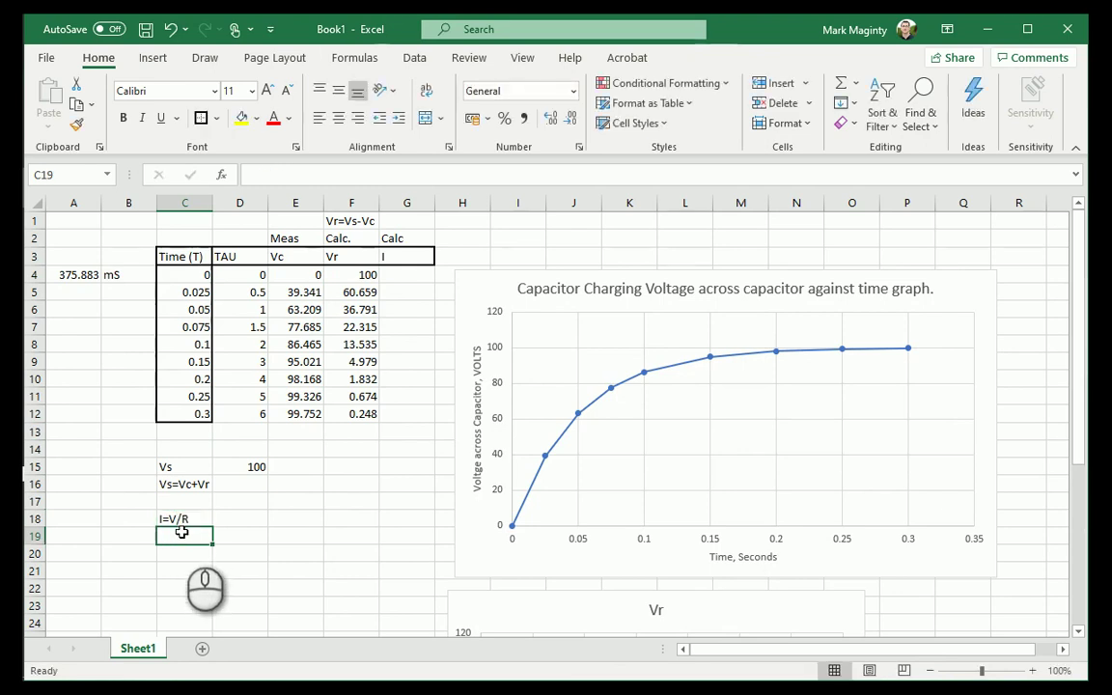
{"action": "left_click", "coordinate": [171, 518]}
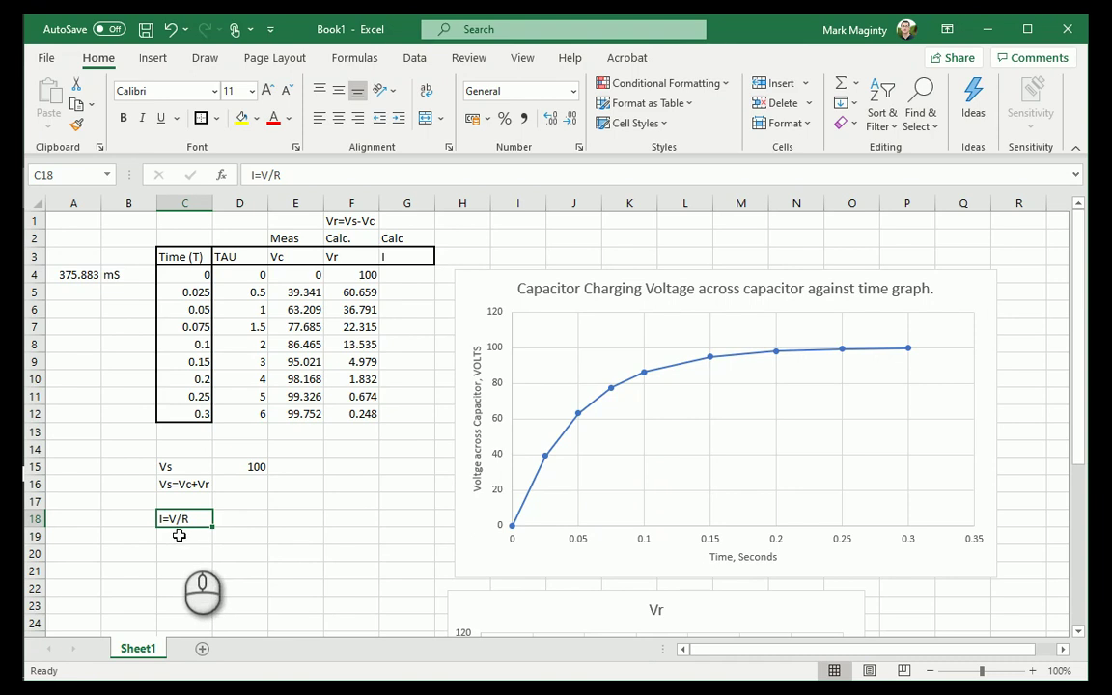
{"action": "left_click", "coordinate": [178, 534]}
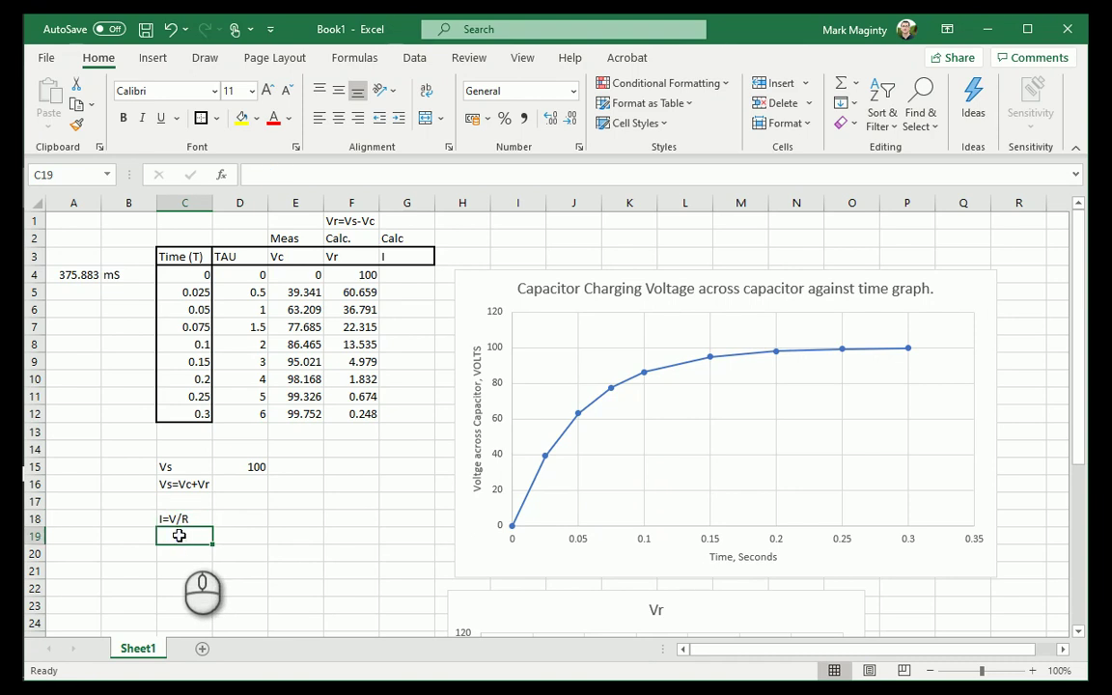
{"action": "type", "text": "I=Vr/R"}
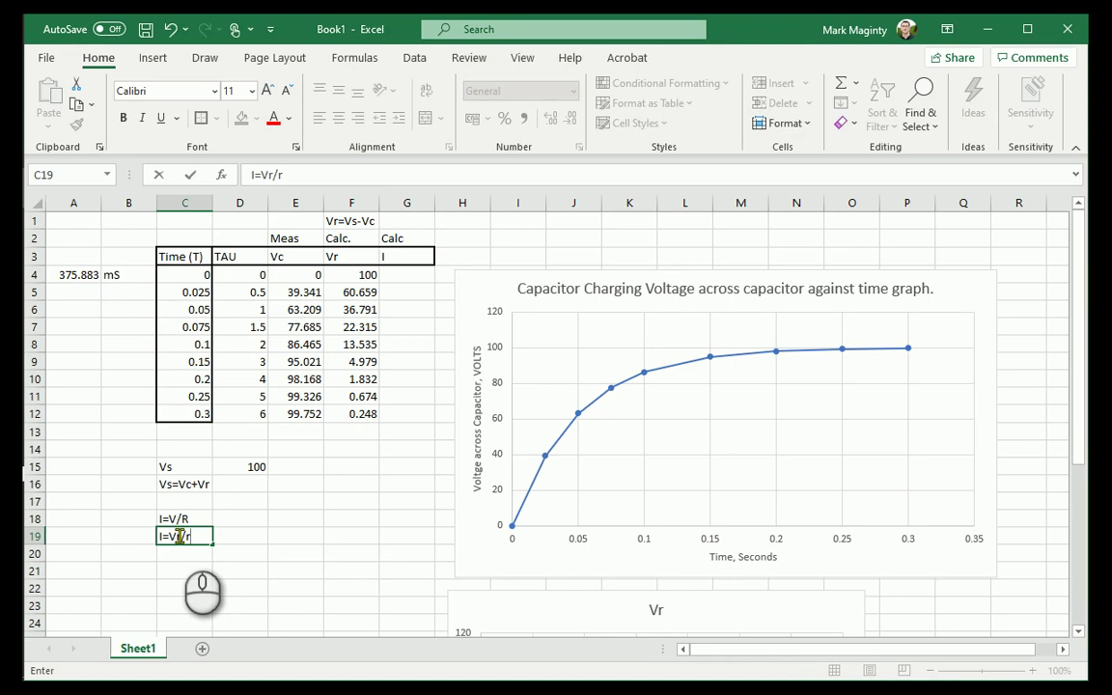
{"action": "key", "text": "Return"}
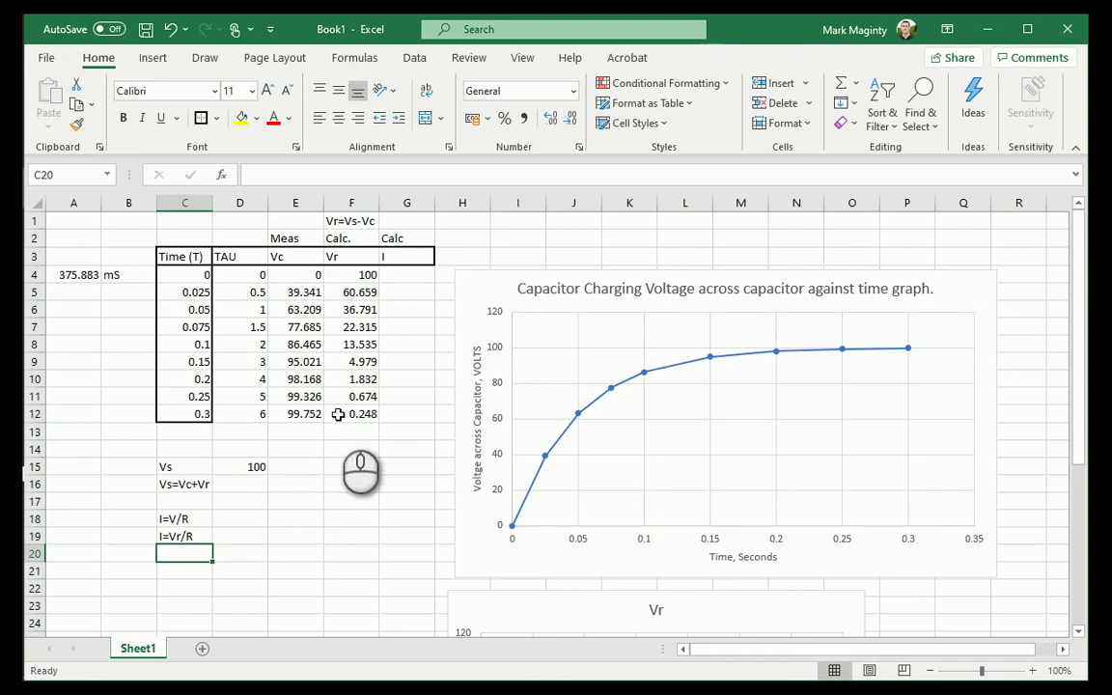
Step: Enter a Resistor label in C14 with the value 5000 in D14
{"action": "left_click", "coordinate": [178, 446]}
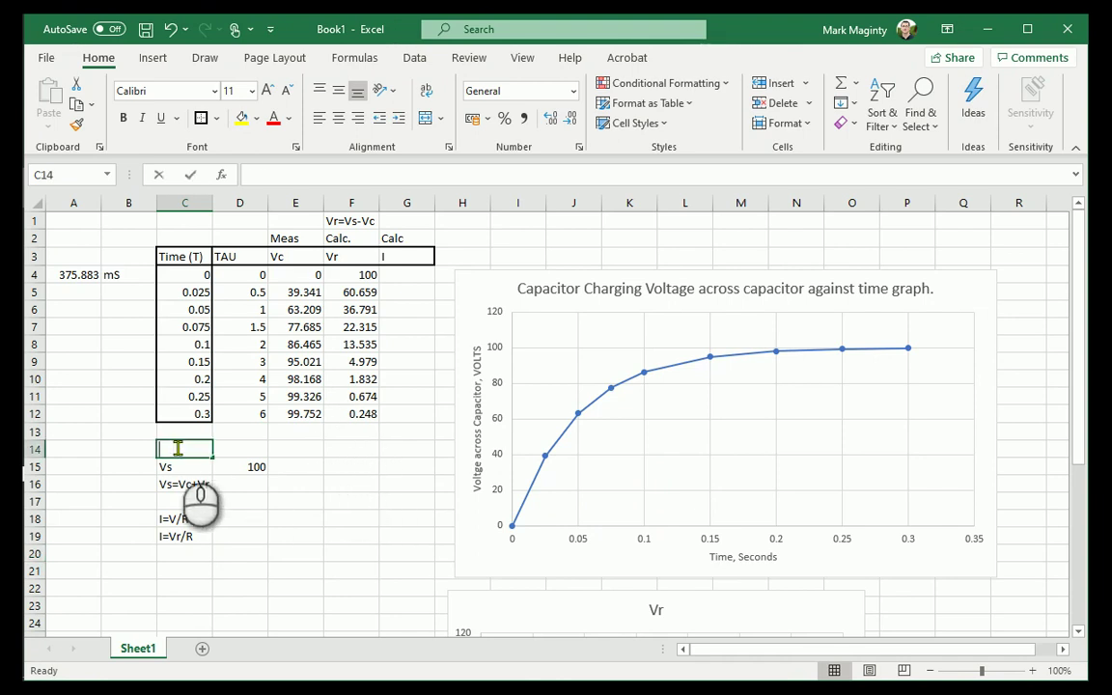
{"action": "type", "text": "Resistor"}
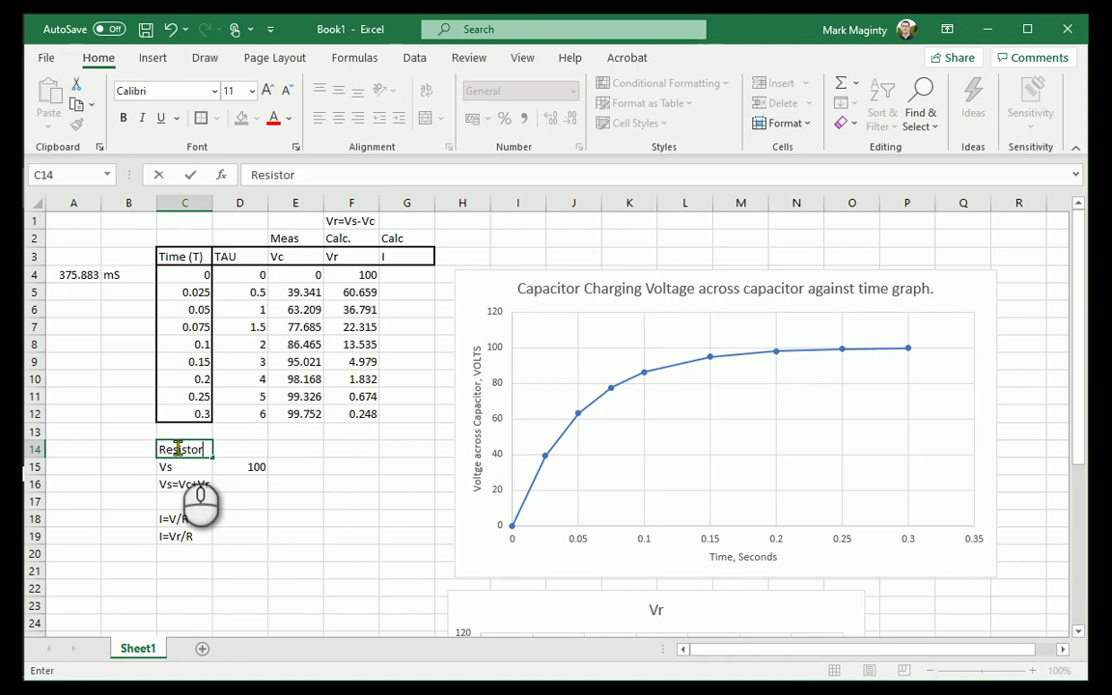
{"action": "key", "text": "Tab"}
{"action": "type", "text": "500"}
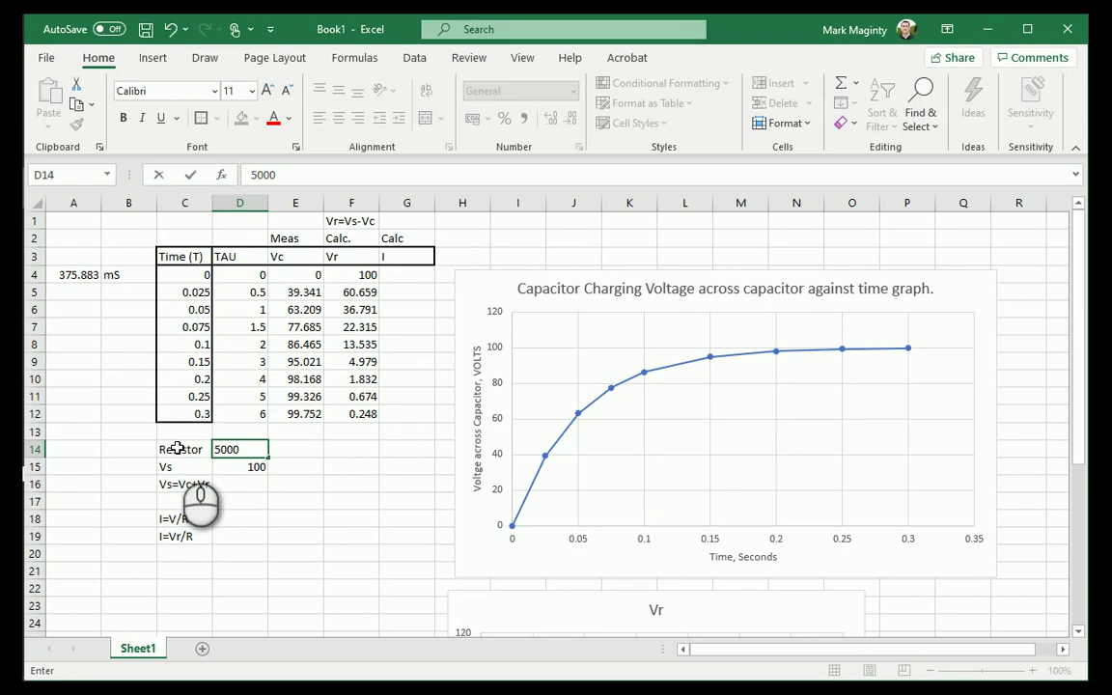
{"action": "type", "text": "0"}
{"action": "key", "text": "Return"}
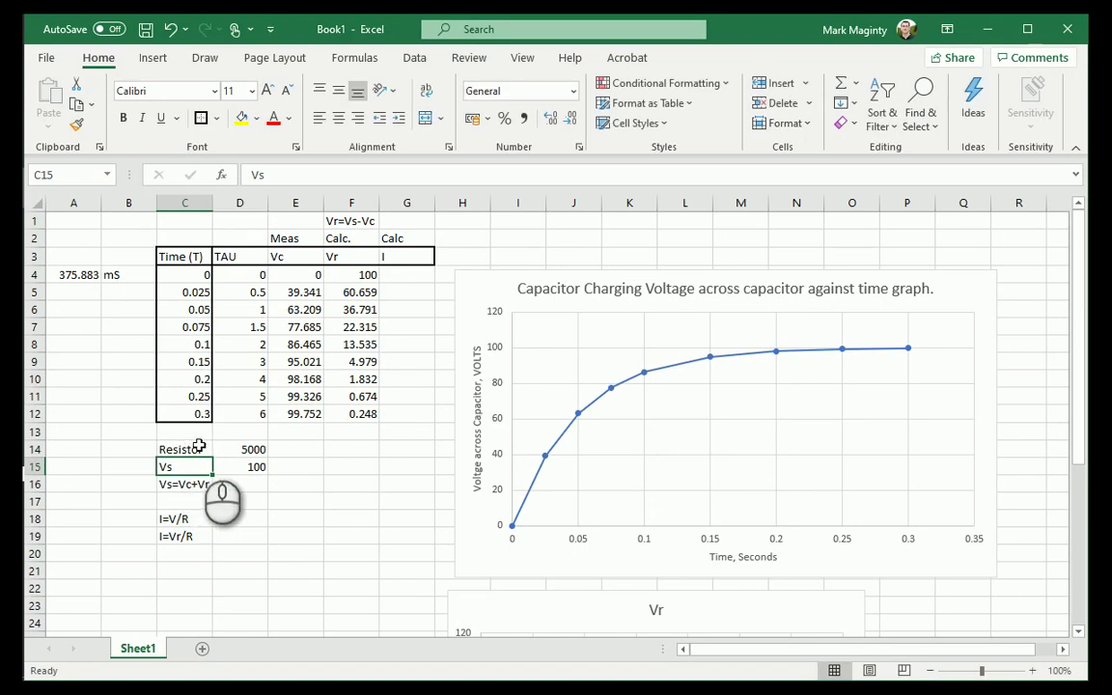
{"action": "left_click", "coordinate": [230, 448]}
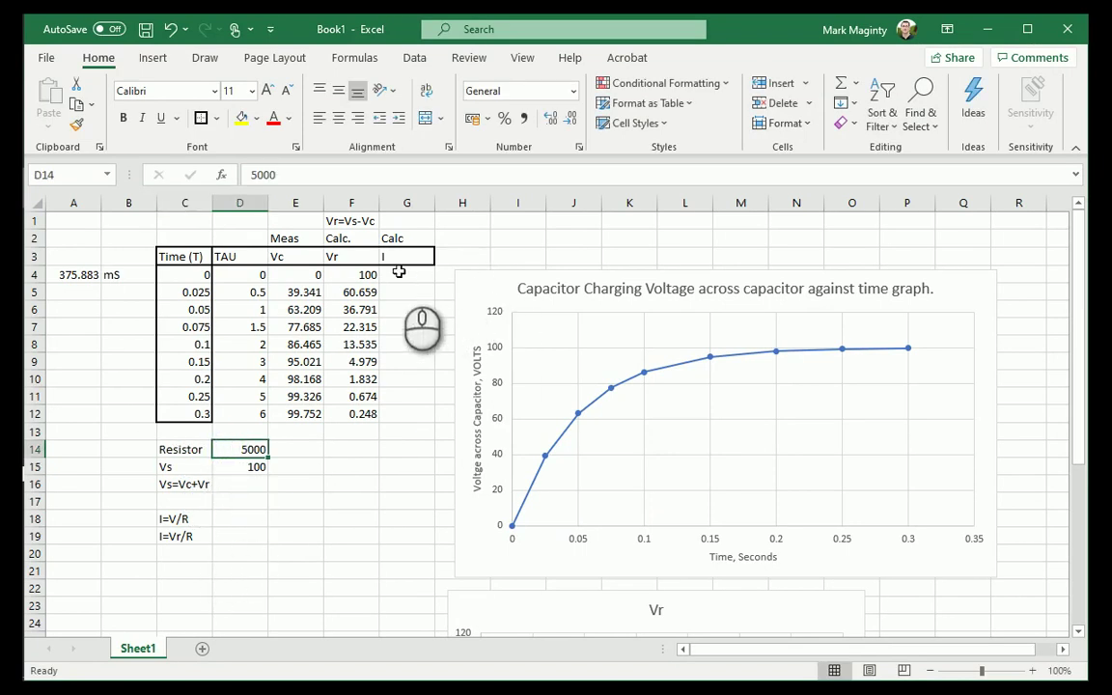
Step: Move the I=Vr/R note to G1 and enter the current formula =F4/$D$14 in G4
{"action": "left_click", "coordinate": [179, 534]}
{"action": "left_click_drag", "start_coordinate": [193, 544], "coordinate": [383, 221]}
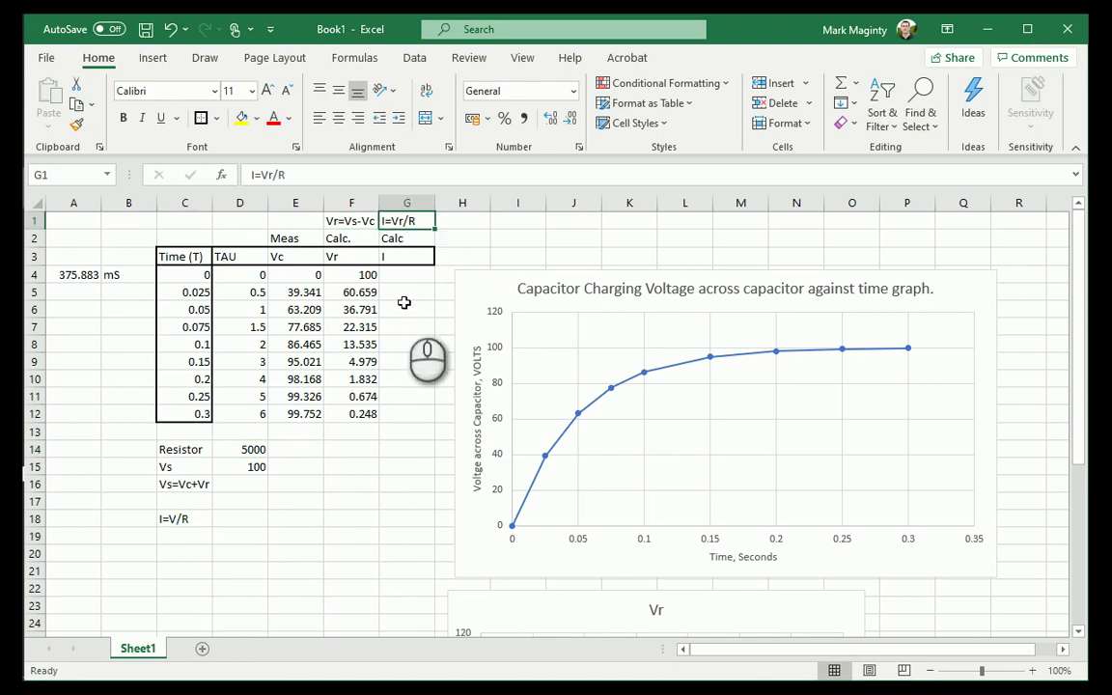
{"action": "left_click", "coordinate": [405, 275]}
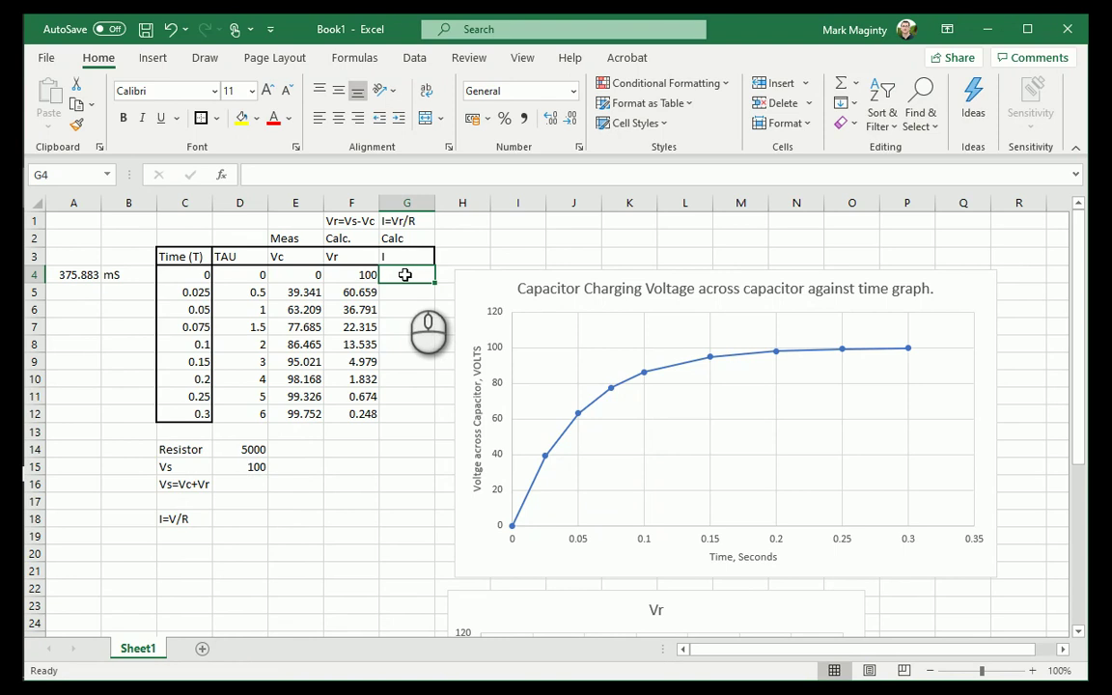
{"action": "type", "text": "="}
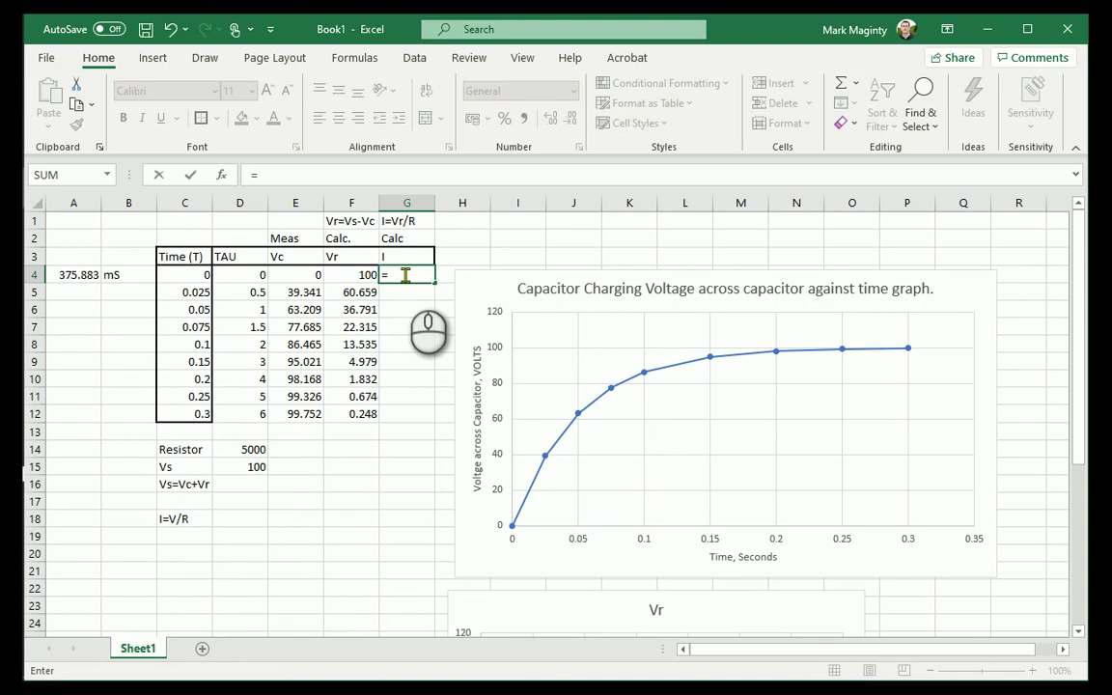
{"action": "left_click", "coordinate": [348, 275]}
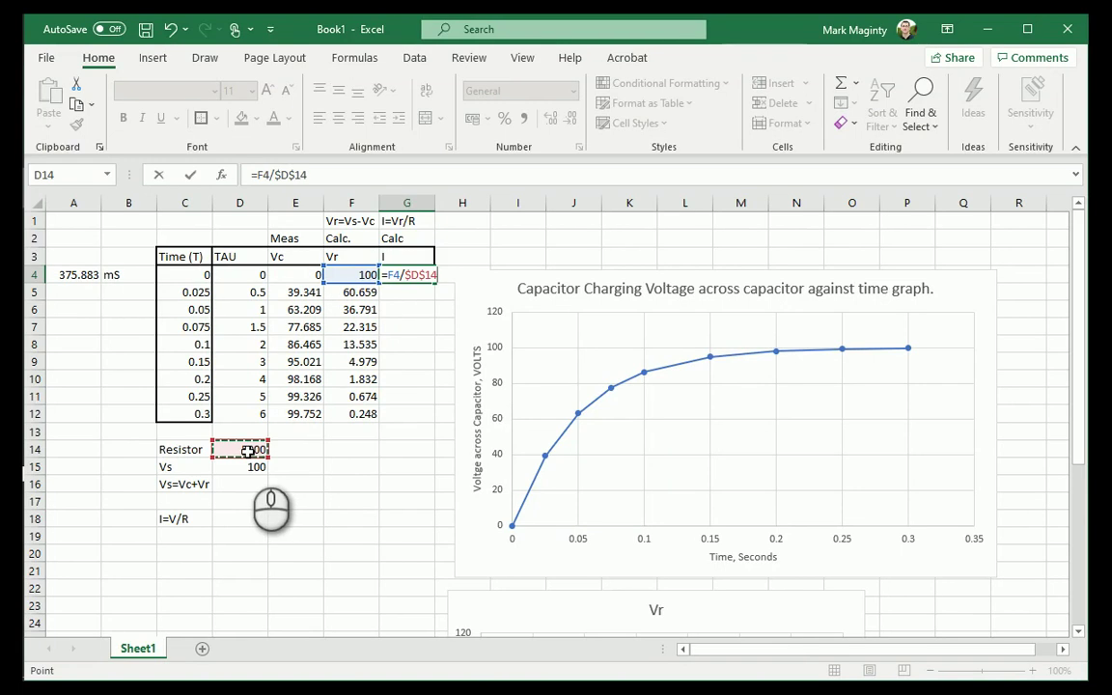
{"action": "key", "text": "Return"}
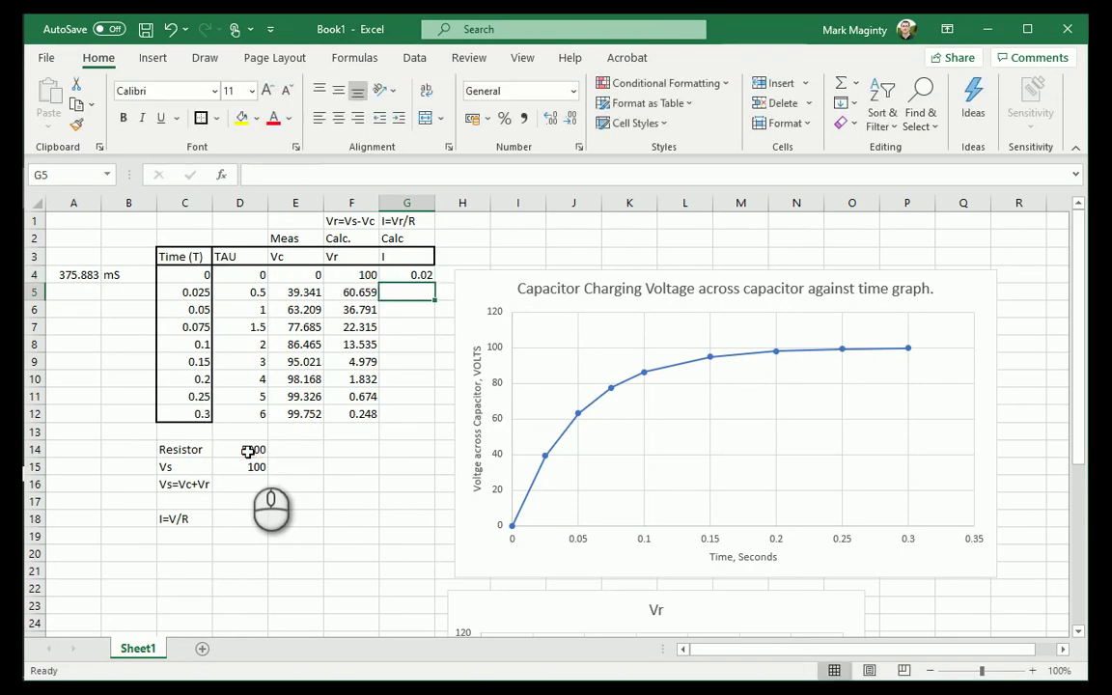
Step: Fill the current formula down to G12 and widen column G
{"action": "left_click", "coordinate": [405, 276]}
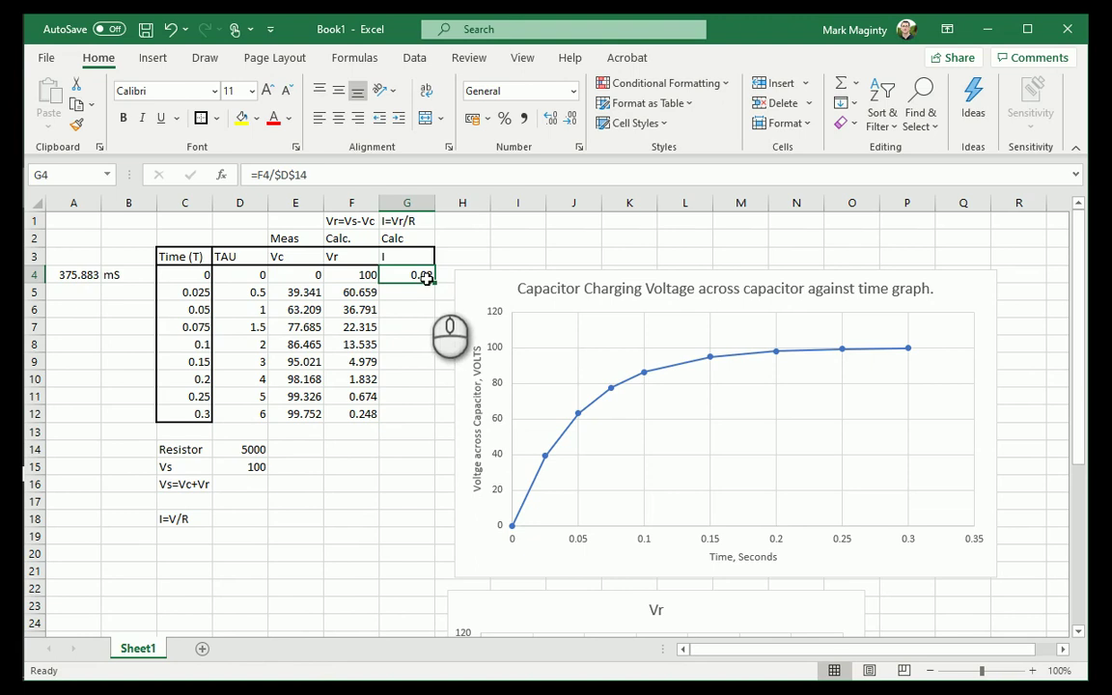
{"action": "left_click_drag", "start_coordinate": [432, 280], "coordinate": [425, 421]}
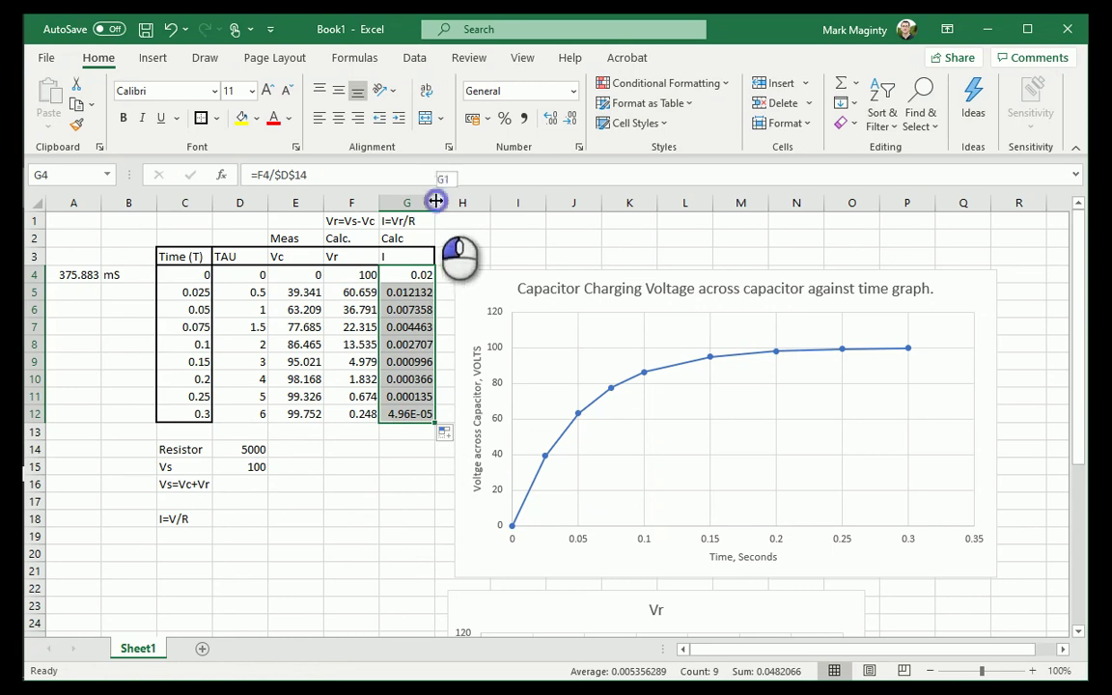
{"action": "left_click_drag", "start_coordinate": [435, 201], "coordinate": [499, 201]}
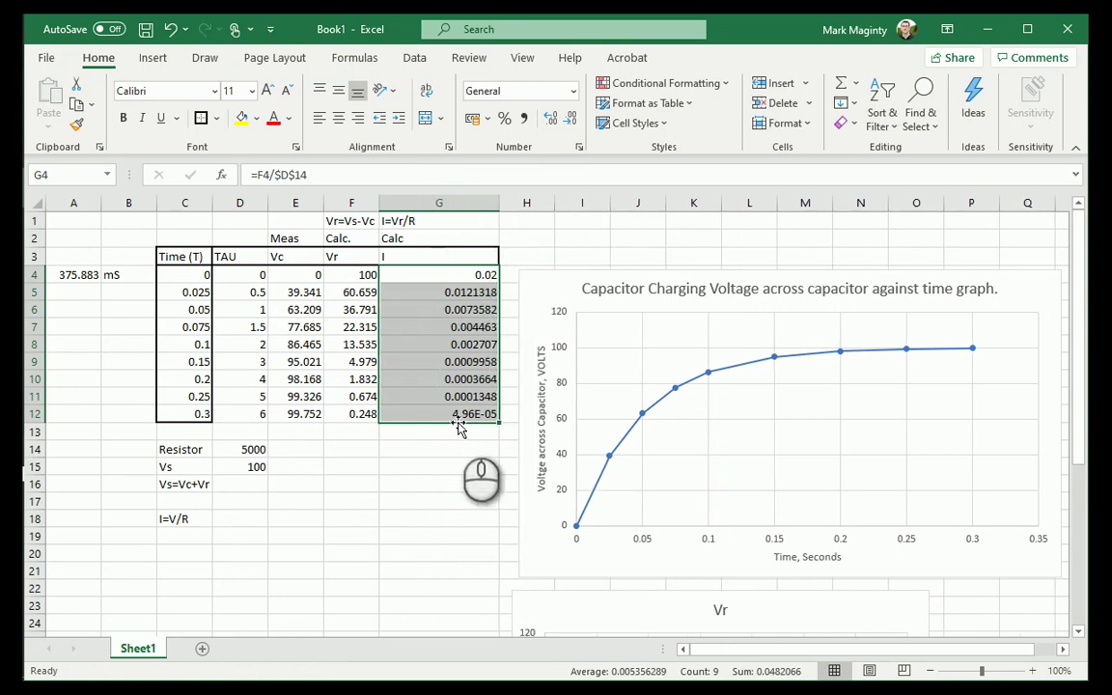
Step: Refill the current formula through G4:G12 and narrow column G to fit the values
{"action": "left_click", "coordinate": [458, 417]}
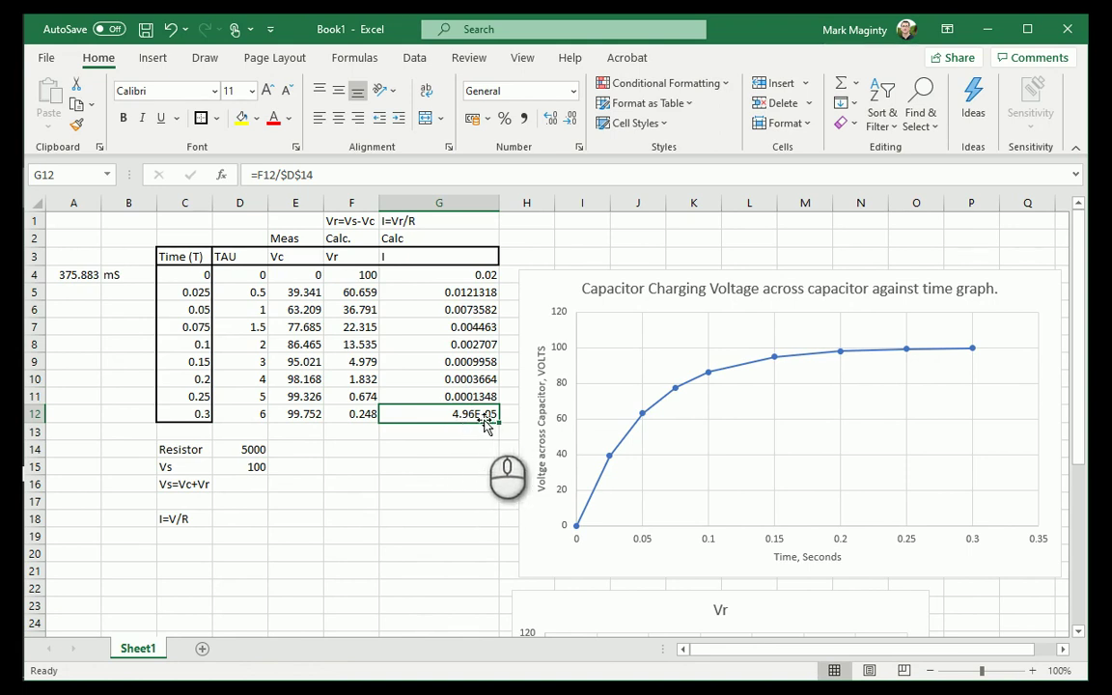
{"action": "left_click", "coordinate": [465, 276]}
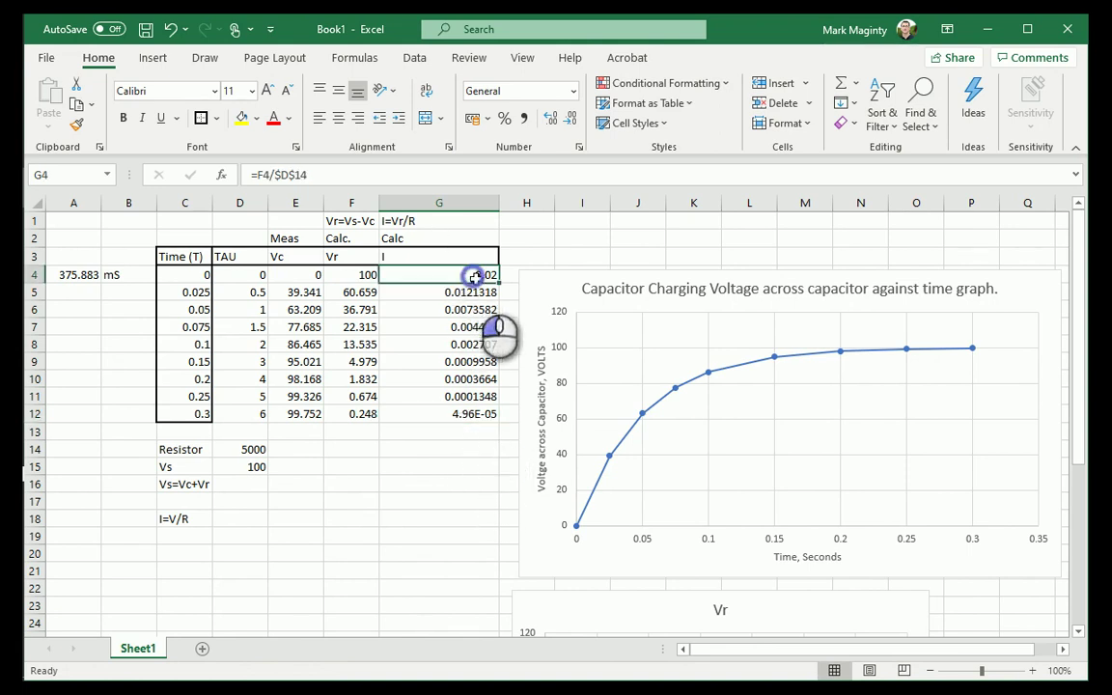
{"action": "left_click_drag", "start_coordinate": [498, 283], "coordinate": [492, 413]}
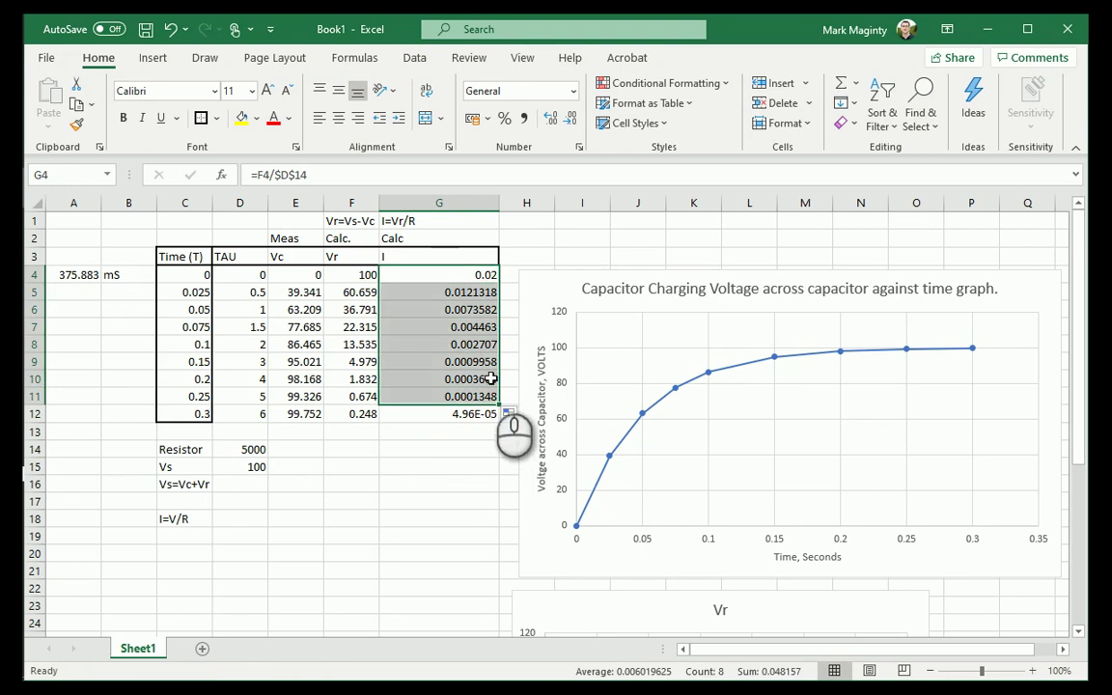
{"action": "left_click", "coordinate": [489, 277]}
{"action": "left_click_drag", "start_coordinate": [494, 280], "coordinate": [487, 419]}
{"action": "left_click", "coordinate": [464, 415]}
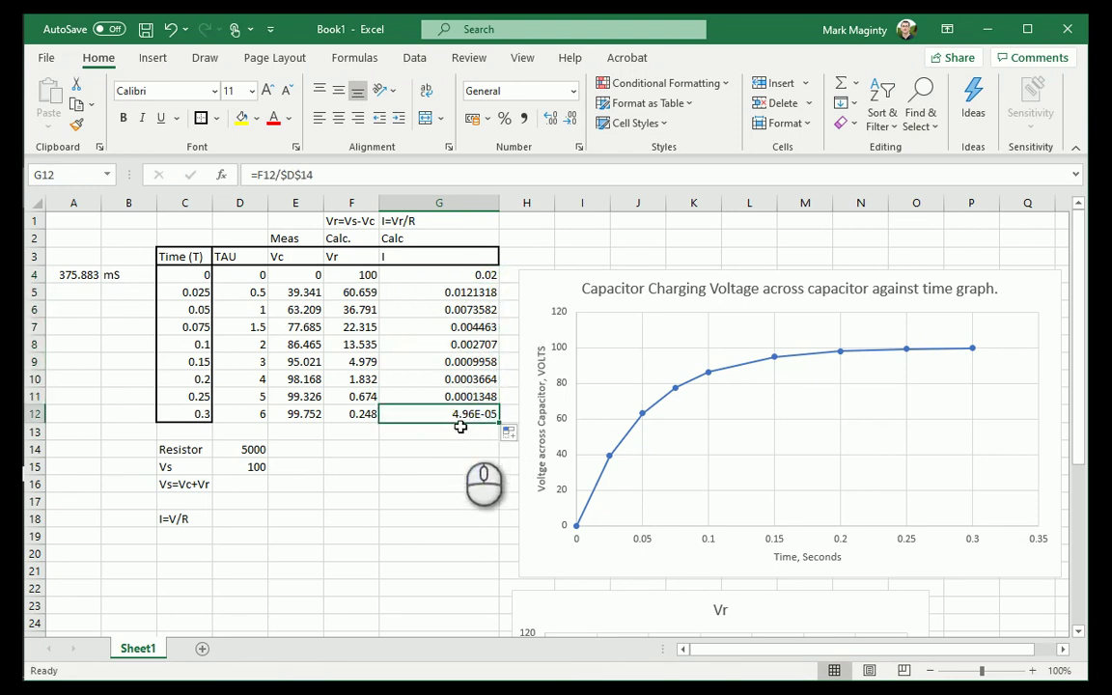
{"action": "left_click_drag", "start_coordinate": [499, 202], "coordinate": [461, 209]}
{"action": "left_click", "coordinate": [424, 481]}
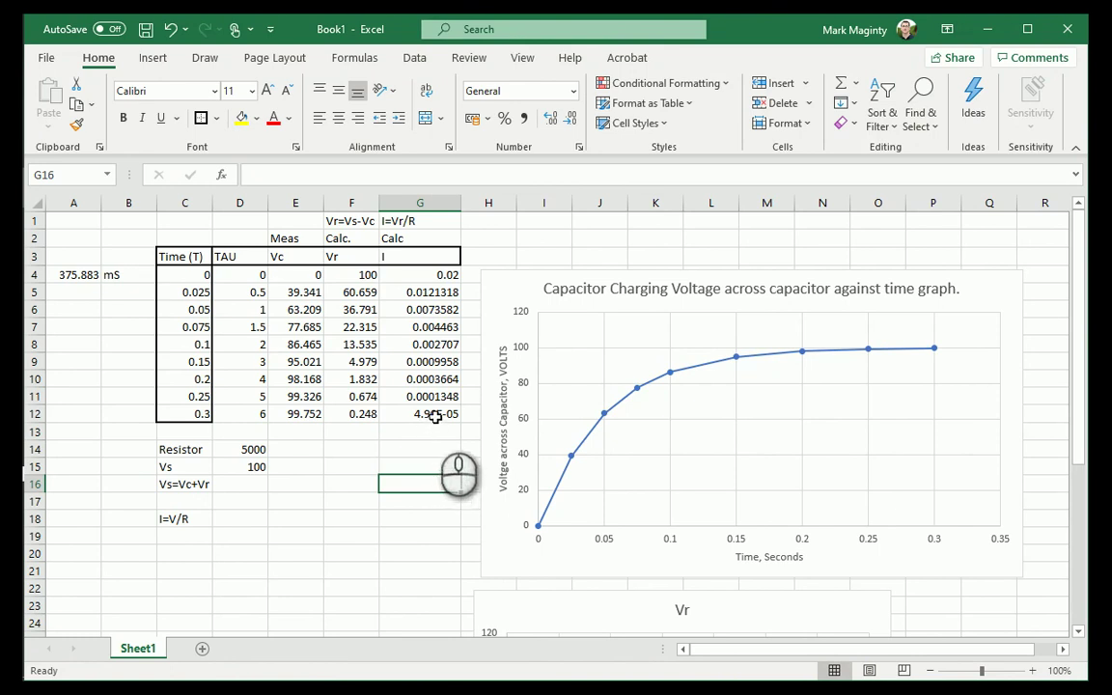
{"action": "left_click", "coordinate": [436, 416]}
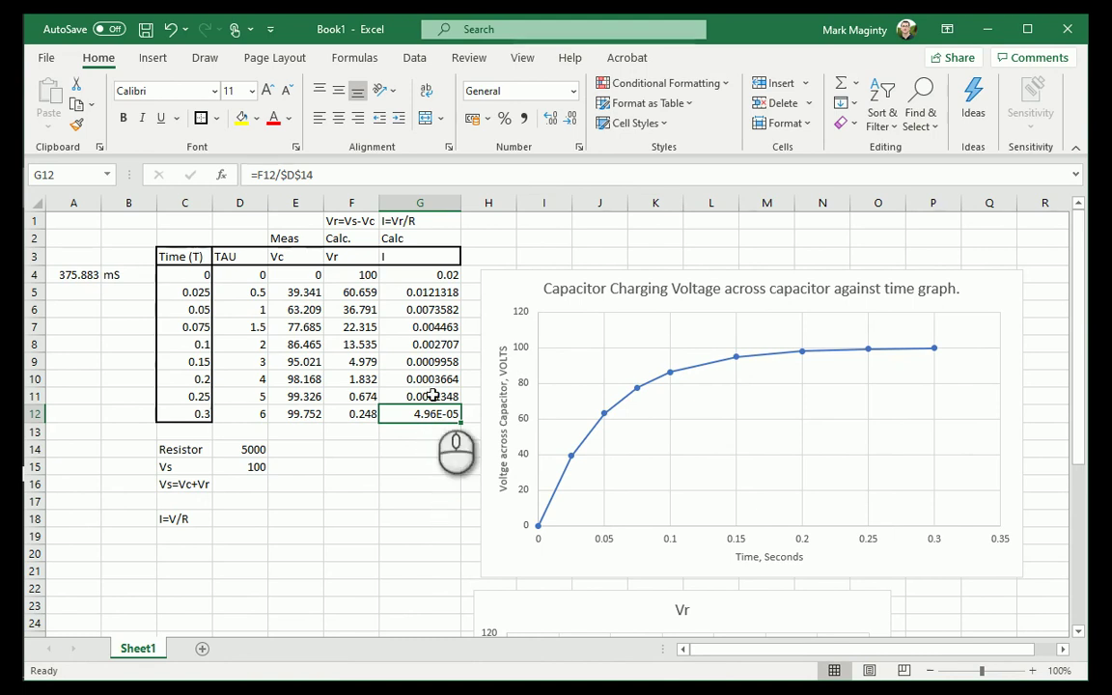
Step: Insert a recommended scatter chart of I (G3:G12) against Time (C3:C12)
{"action": "left_click_drag", "start_coordinate": [435, 274], "coordinate": [390, 425]}
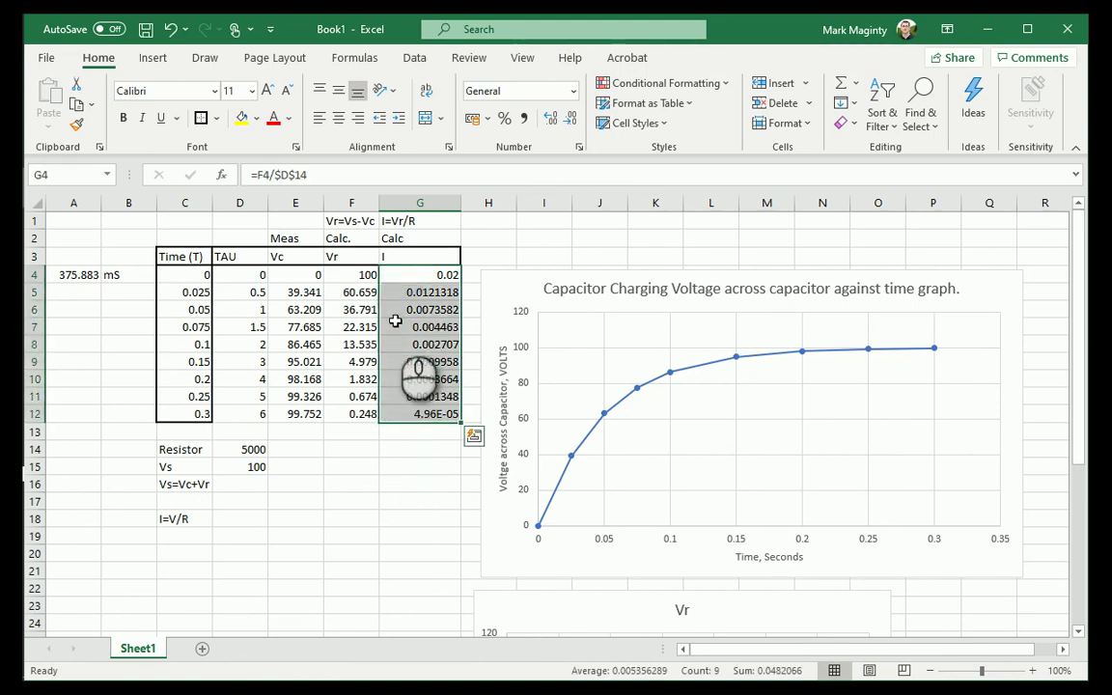
{"action": "left_click_drag", "start_coordinate": [391, 256], "coordinate": [391, 425]}
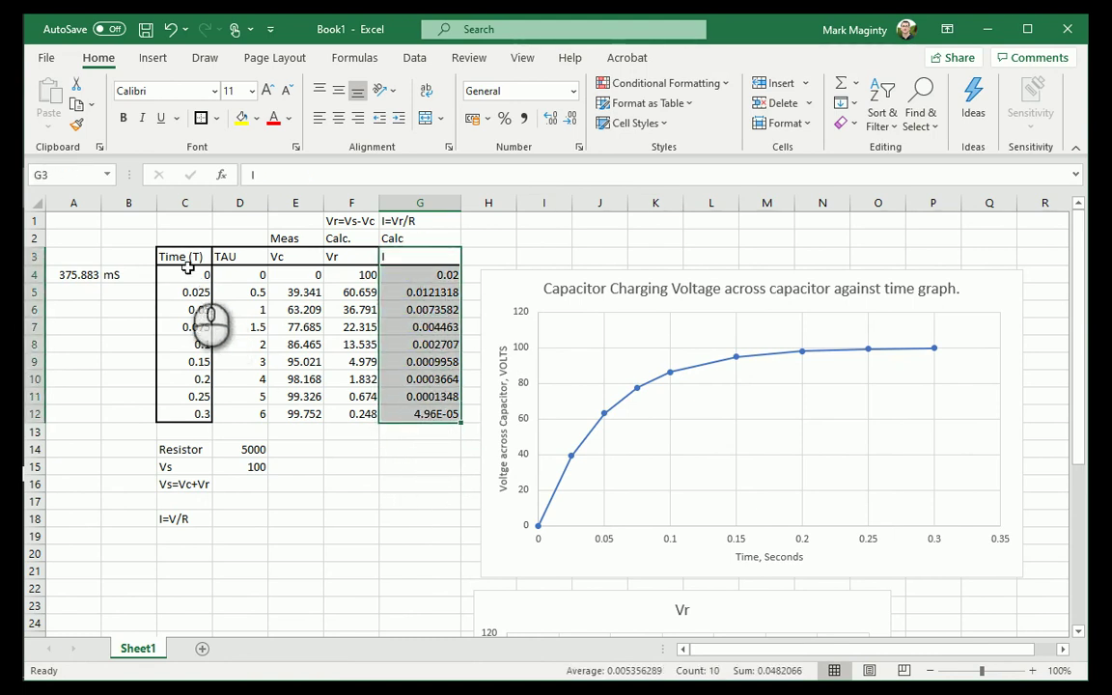
{"action": "left_click_drag", "start_coordinate": [175, 256], "coordinate": [196, 413]}
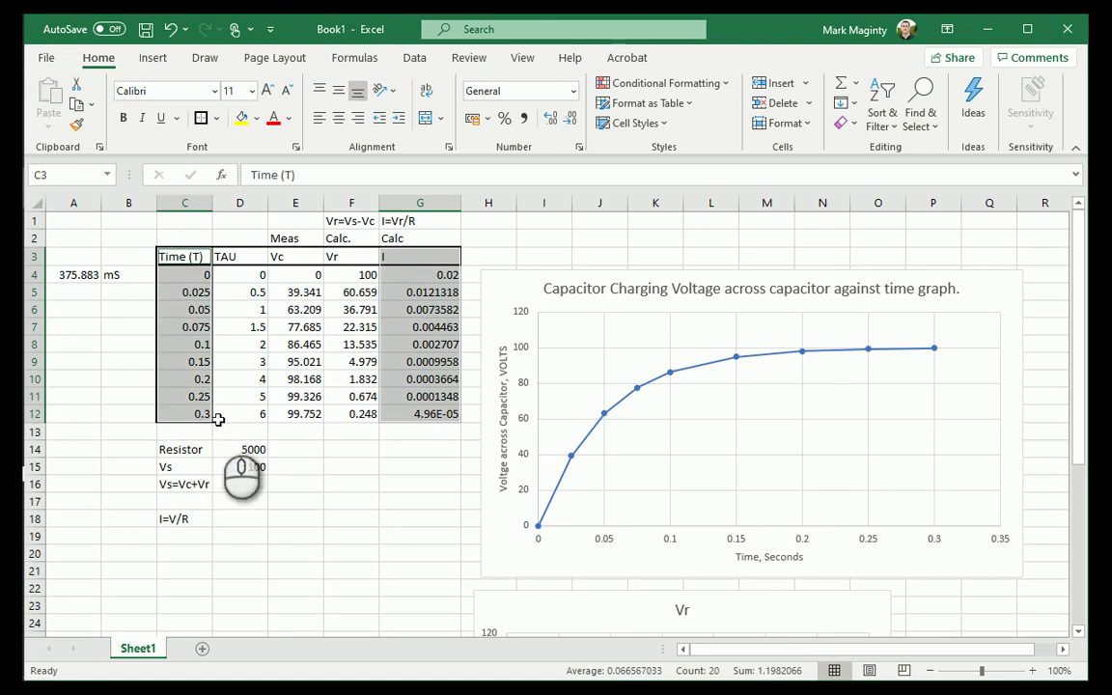
{"action": "left_click", "coordinate": [154, 58]}
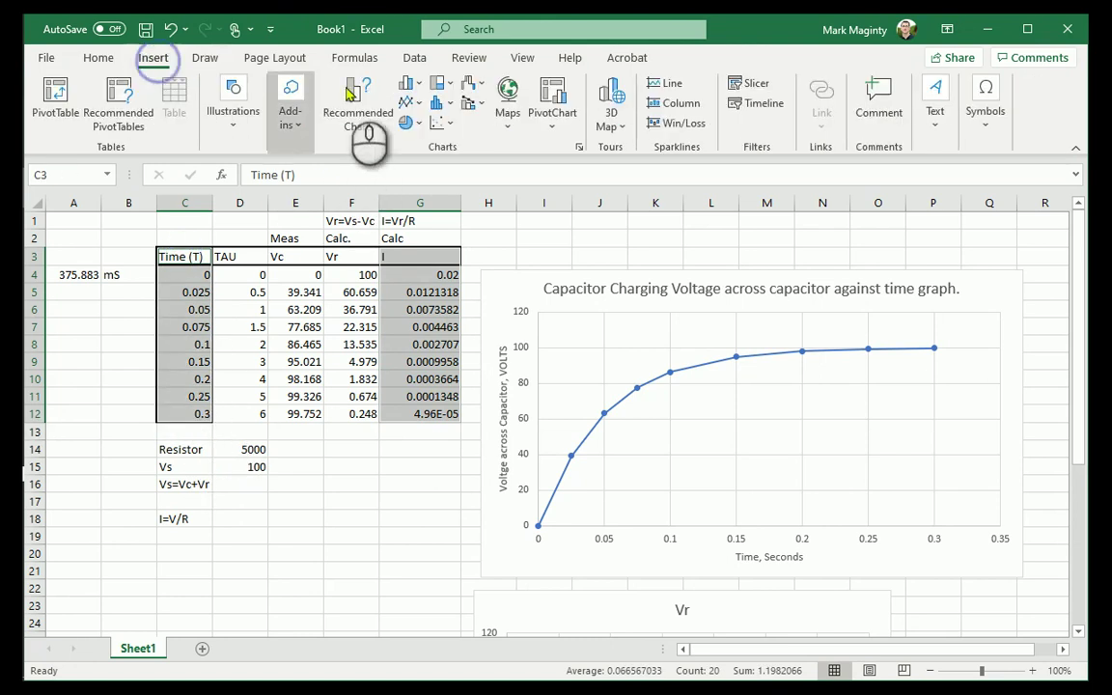
{"action": "left_click", "coordinate": [360, 106]}
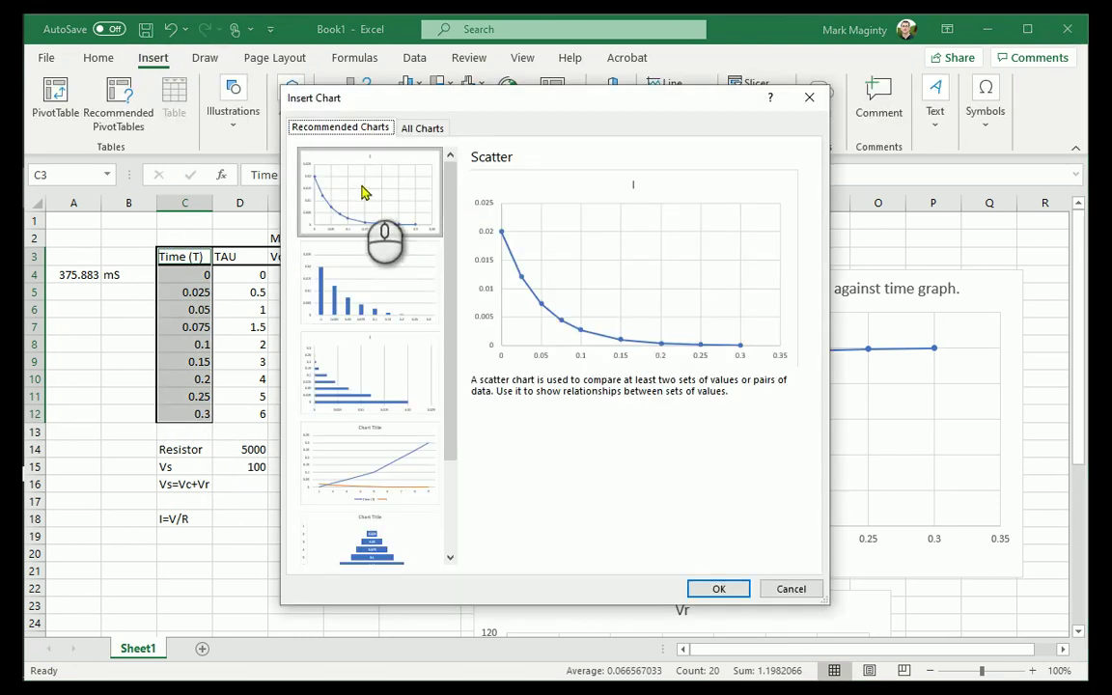
{"action": "left_click", "coordinate": [719, 590]}
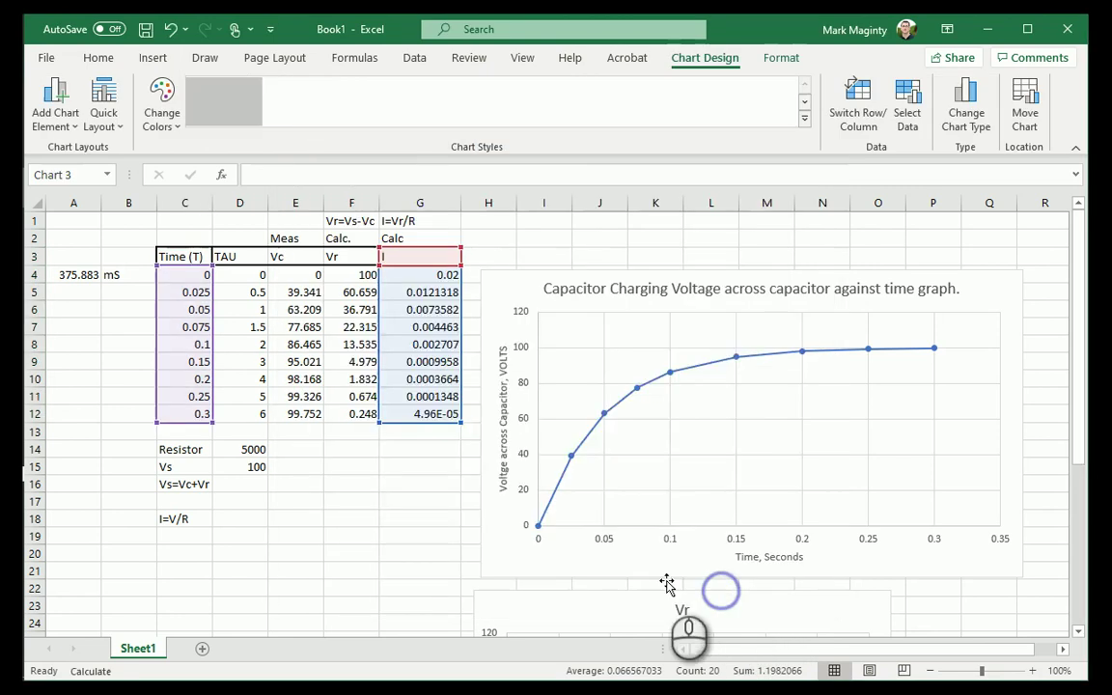
Step: Place the I chart near row 23 and line it up beside the Vr chart
{"action": "left_click_drag", "start_coordinate": [638, 318], "coordinate": [392, 464]}
{"action": "scroll", "coordinate": [386, 470], "scroll_direction": "down", "scroll_amount": 5}
{"action": "left_click_drag", "start_coordinate": [370, 271], "coordinate": [365, 355]}
{"action": "left_click_drag", "start_coordinate": [727, 355], "coordinate": [834, 355]}
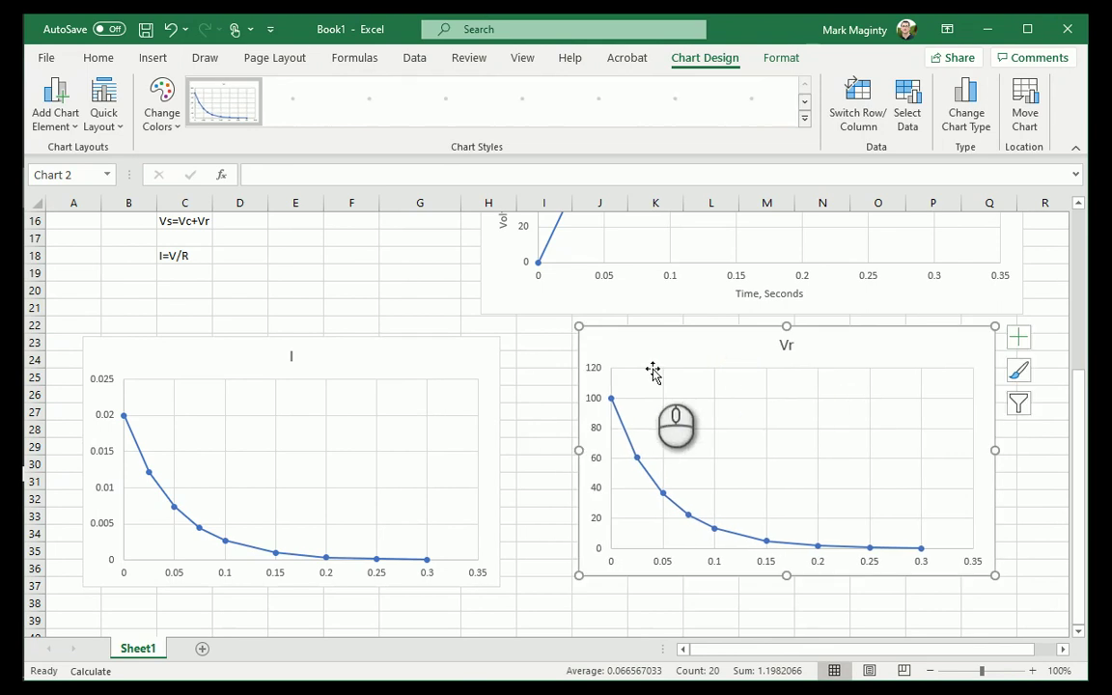
{"action": "left_click_drag", "start_coordinate": [414, 362], "coordinate": [415, 355]}
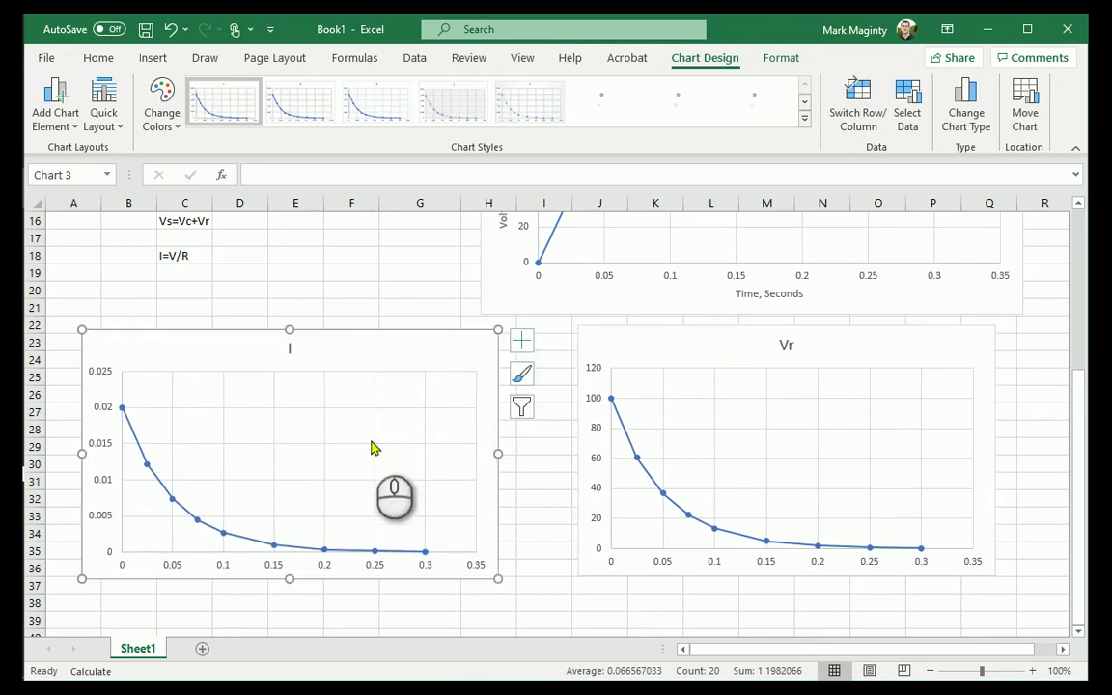
Step: Turn on Axis Titles for the I chart to add placeholder titles on both axes
{"action": "left_click", "coordinate": [517, 344]}
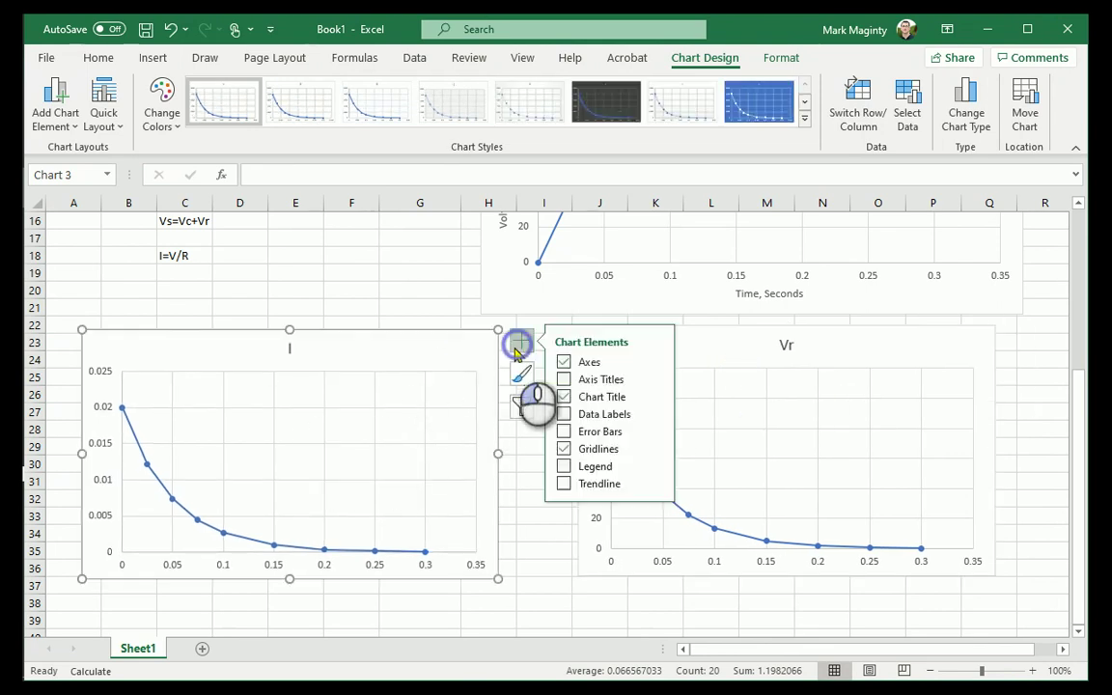
{"action": "left_click", "coordinate": [565, 379]}
{"action": "left_click", "coordinate": [336, 350]}
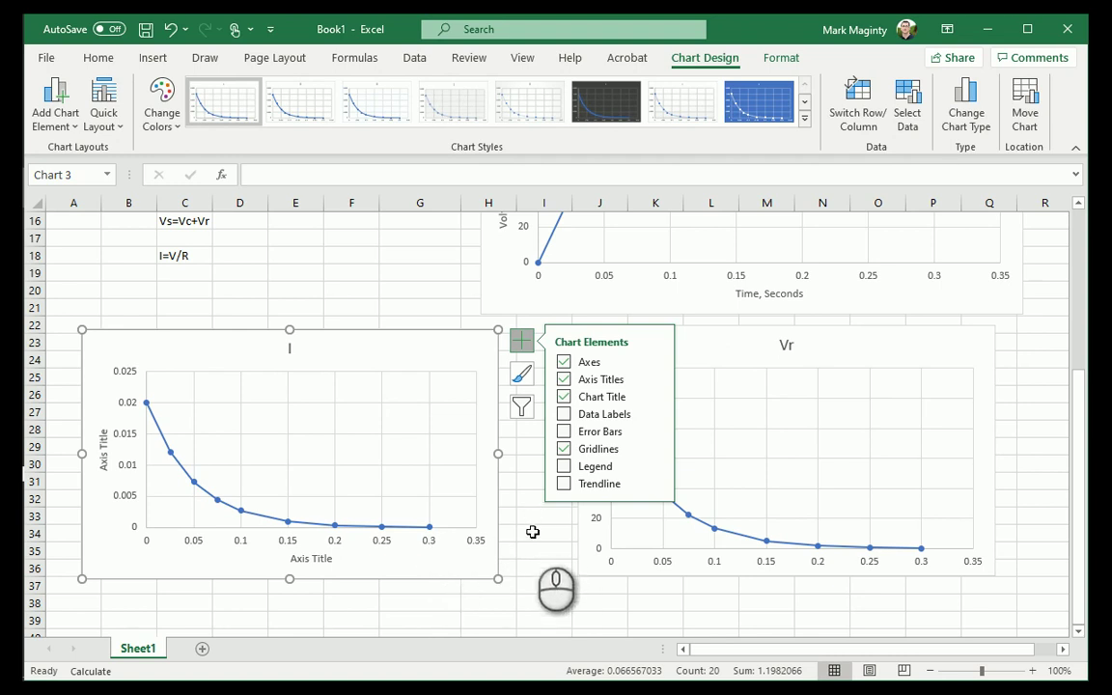
{"action": "scroll", "coordinate": [533, 531], "scroll_direction": "up", "scroll_amount": 1}
{"action": "scroll", "coordinate": [533, 532], "scroll_direction": "up", "scroll_amount": 4}
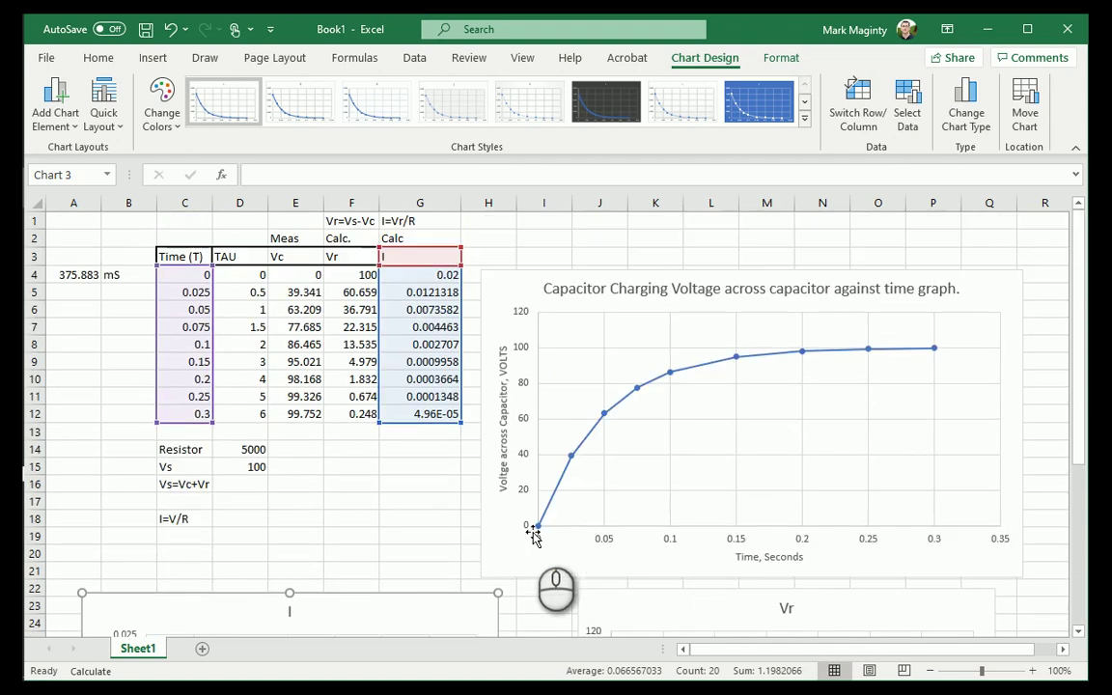